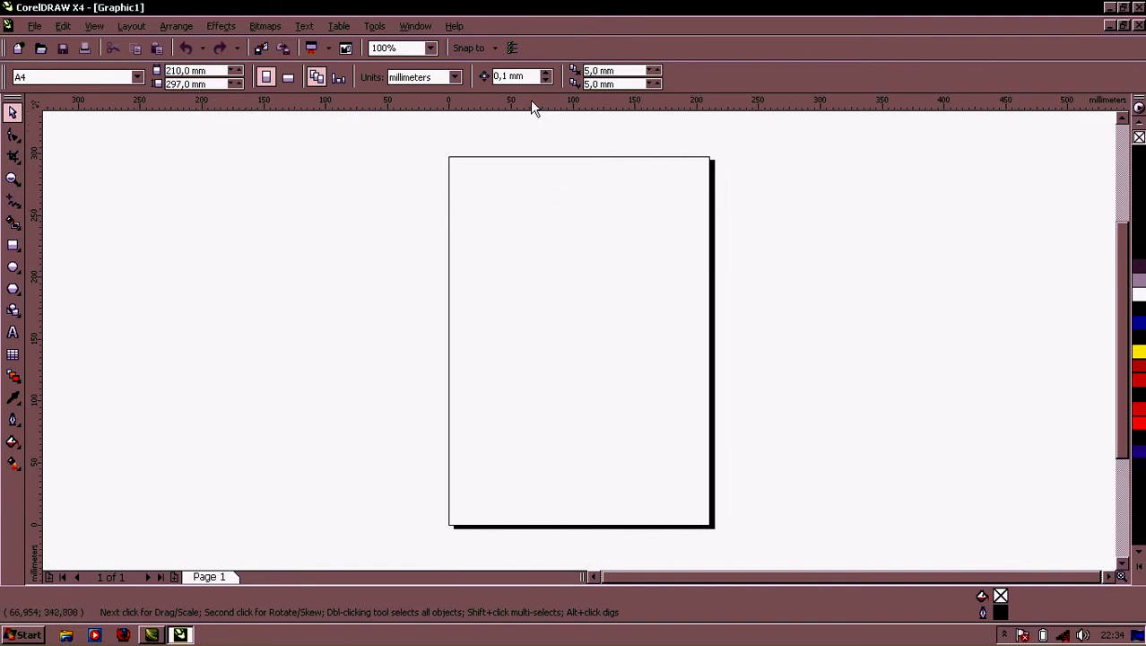
Add horizontal guidelines at about 250 mm and 100 mm and vertical guidelines at about 26 mm and 176 mm
left_click_drag(532, 104, 536, 216)
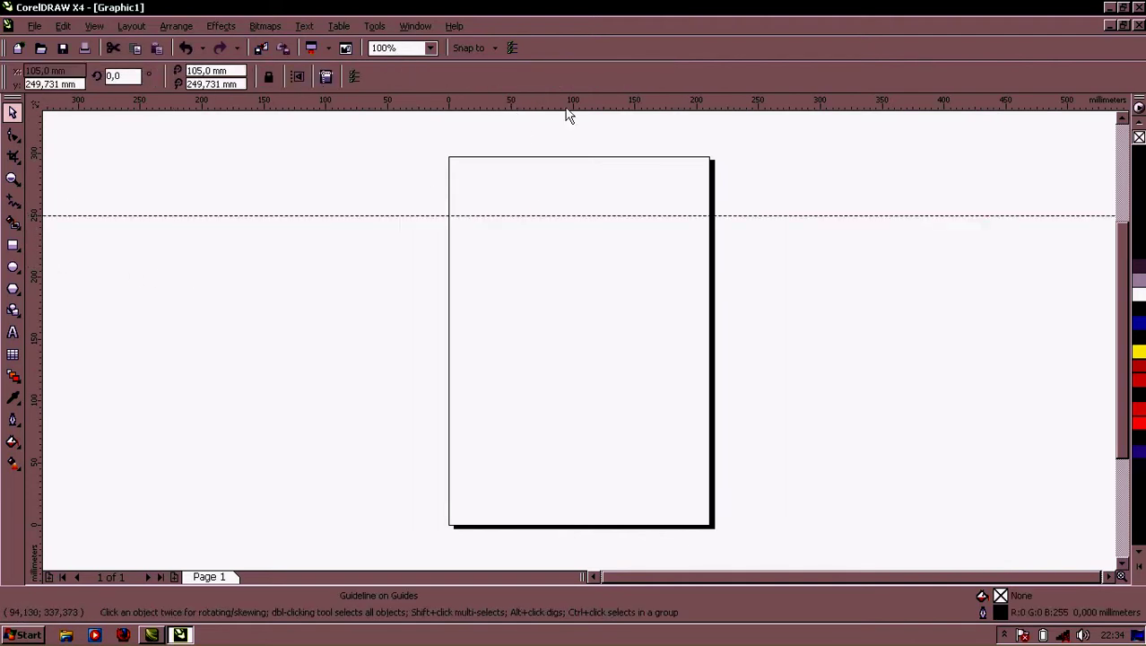
left_click_drag(568, 106, 593, 401)
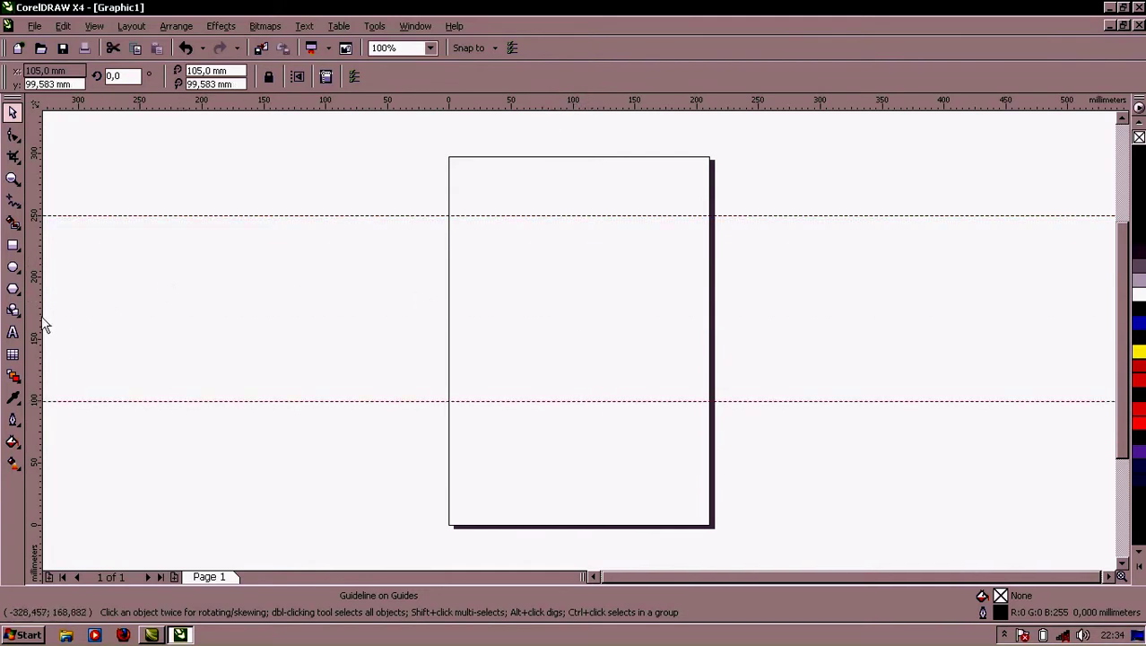
left_click_drag(36, 321, 481, 312)
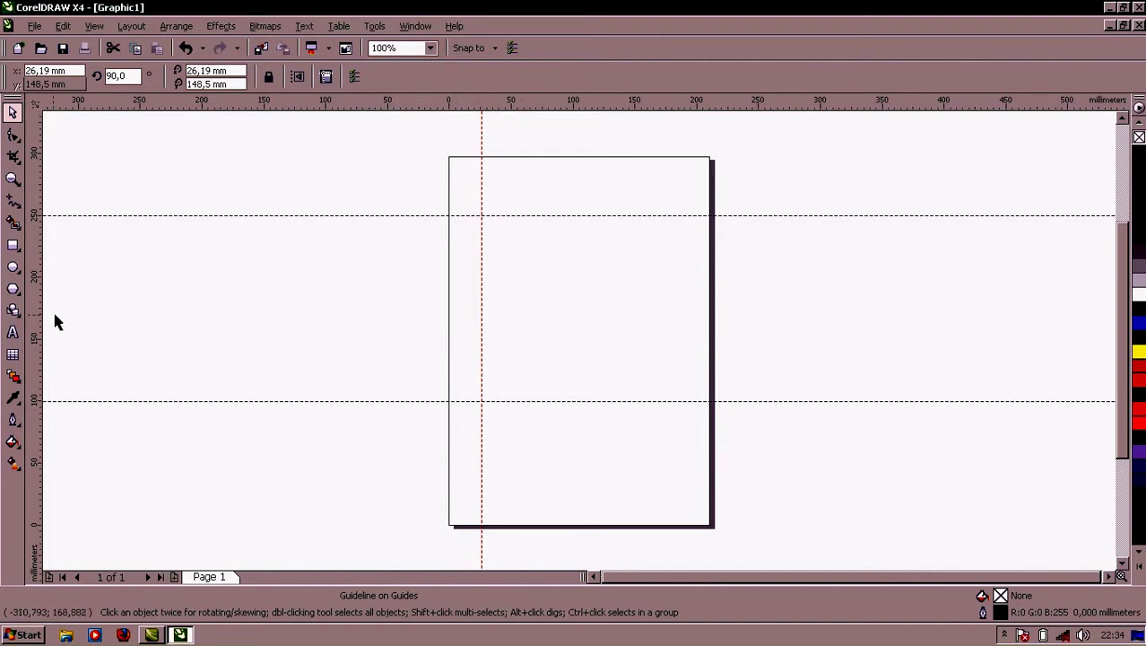
left_click_drag(40, 318, 668, 266)
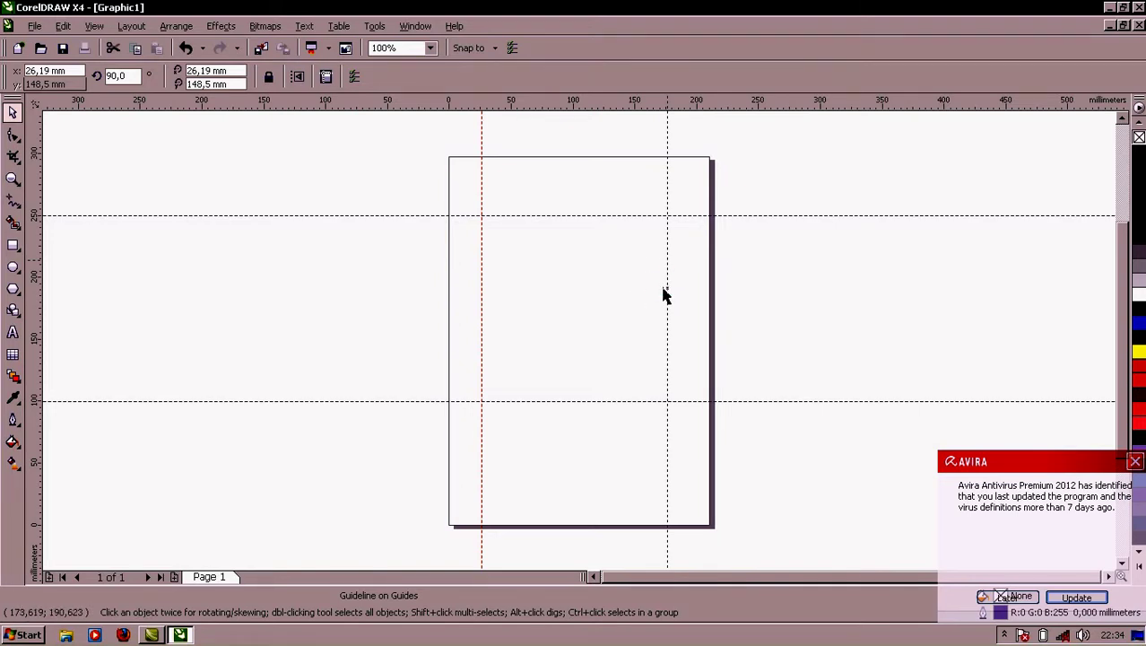
left_click(725, 288)
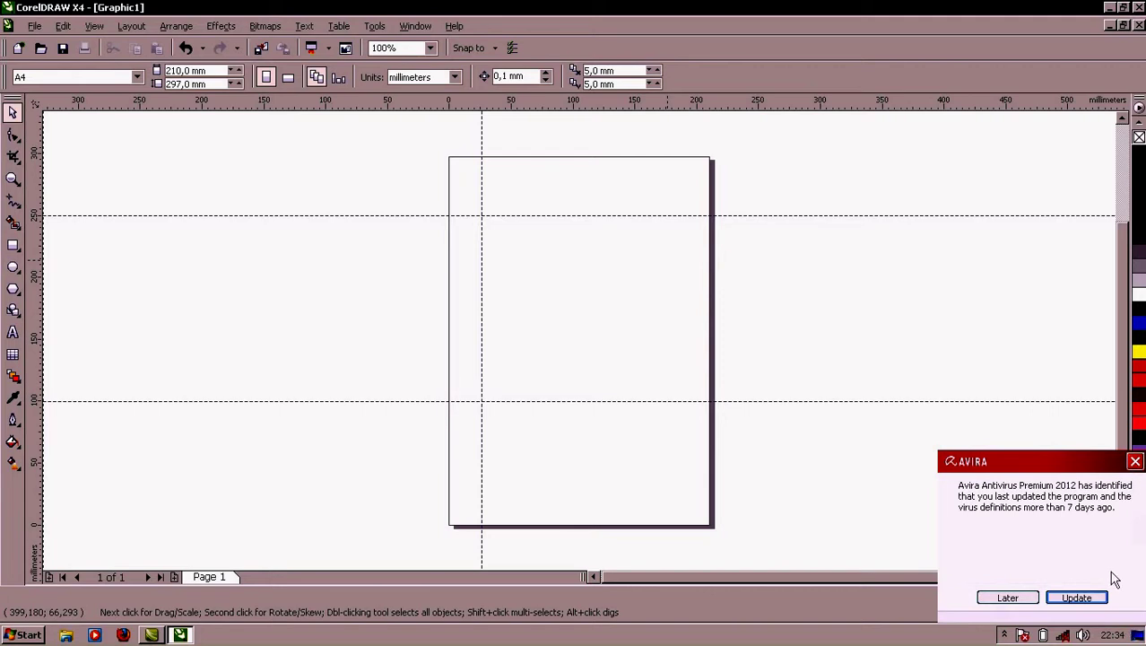
left_click(1135, 462)
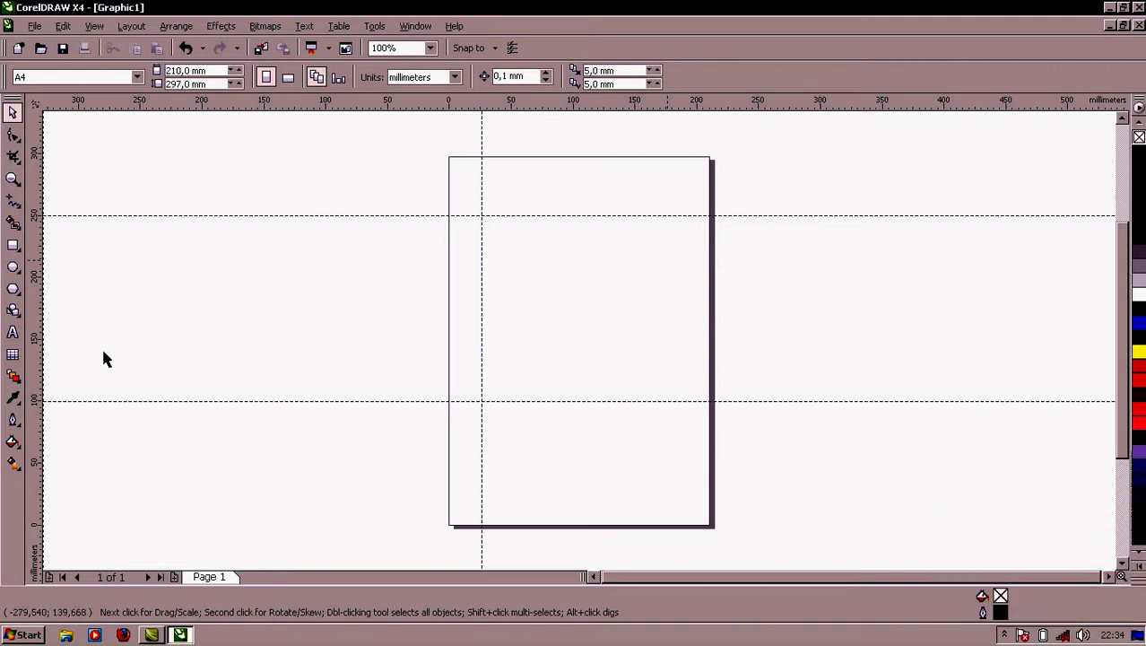
left_click(673, 171)
left_click(657, 219)
left_click_drag(39, 384, 237, 377)
left_click_drag(36, 376, 574, 353)
key("Delete")
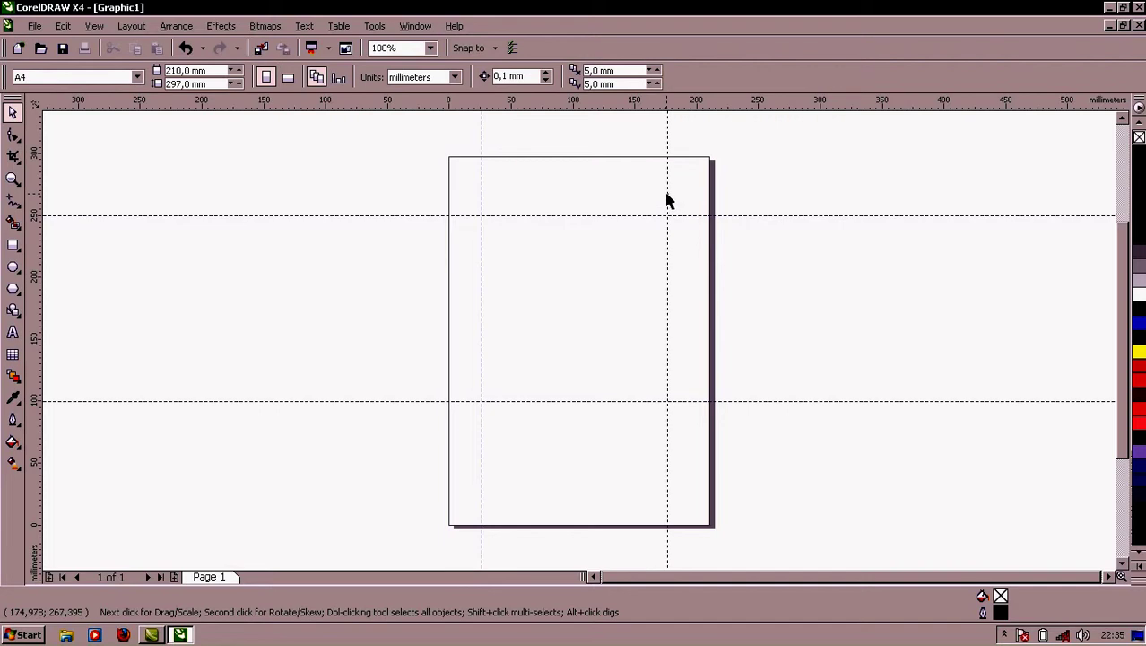
left_click(674, 286)
left_click(613, 338)
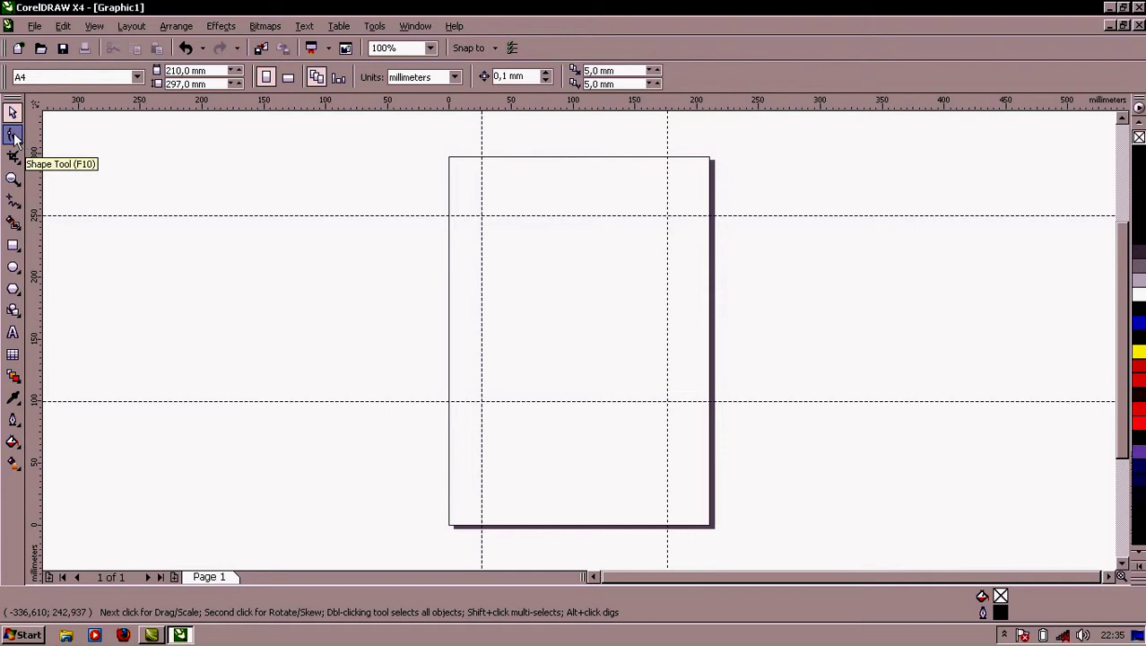
Draw a closed square of about 150 mm through the four guideline intersections with the Bezier tool and fill it with 40% Black
left_click(15, 211)
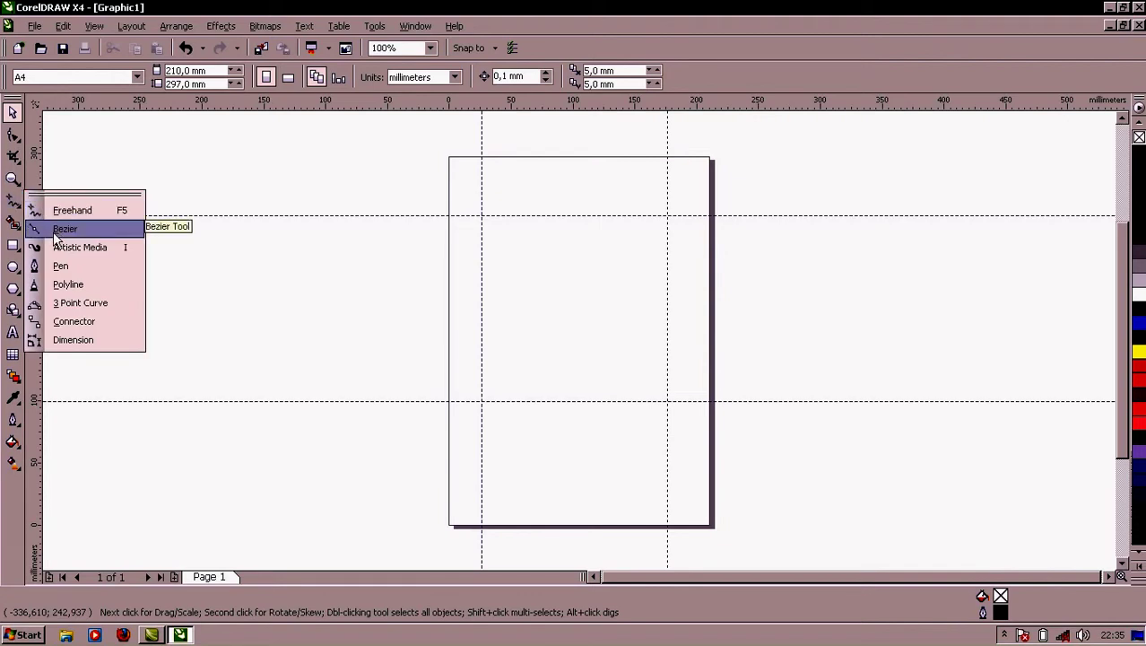
left_click(63, 229)
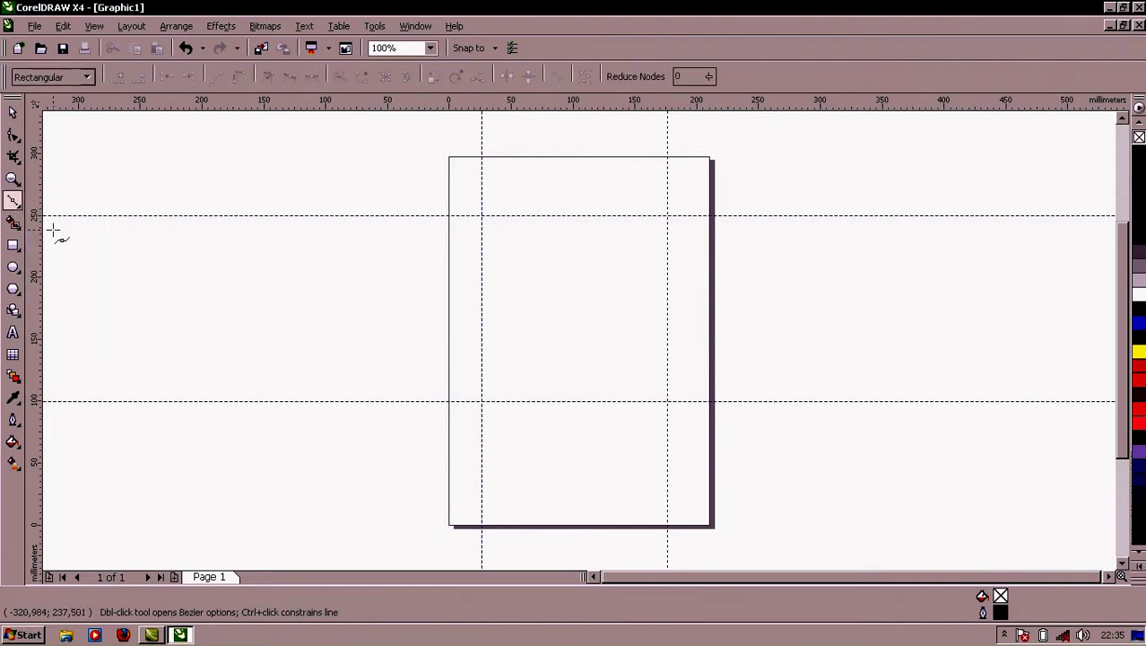
left_click(482, 216)
left_click(481, 402)
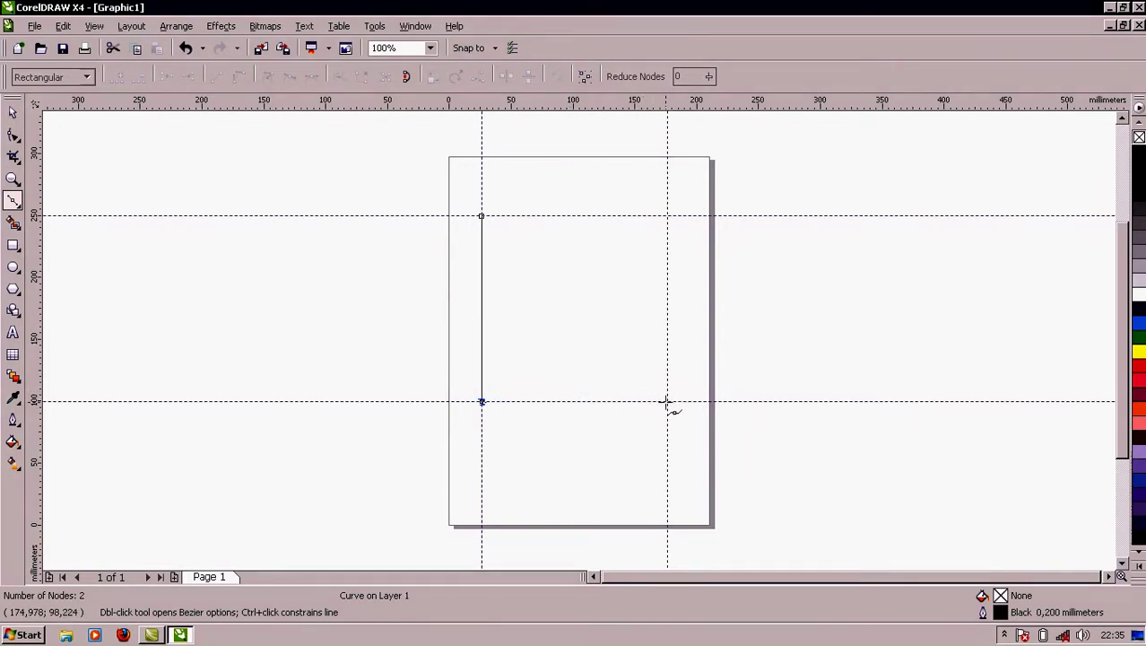
left_click(667, 402)
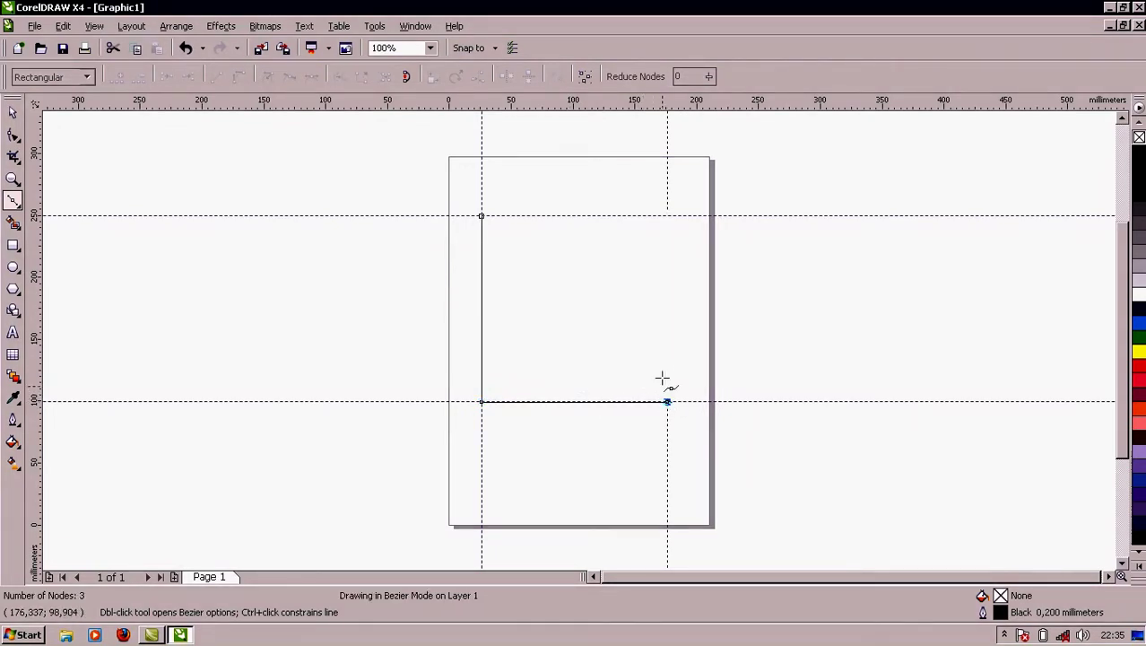
left_click(667, 216)
left_click(482, 216)
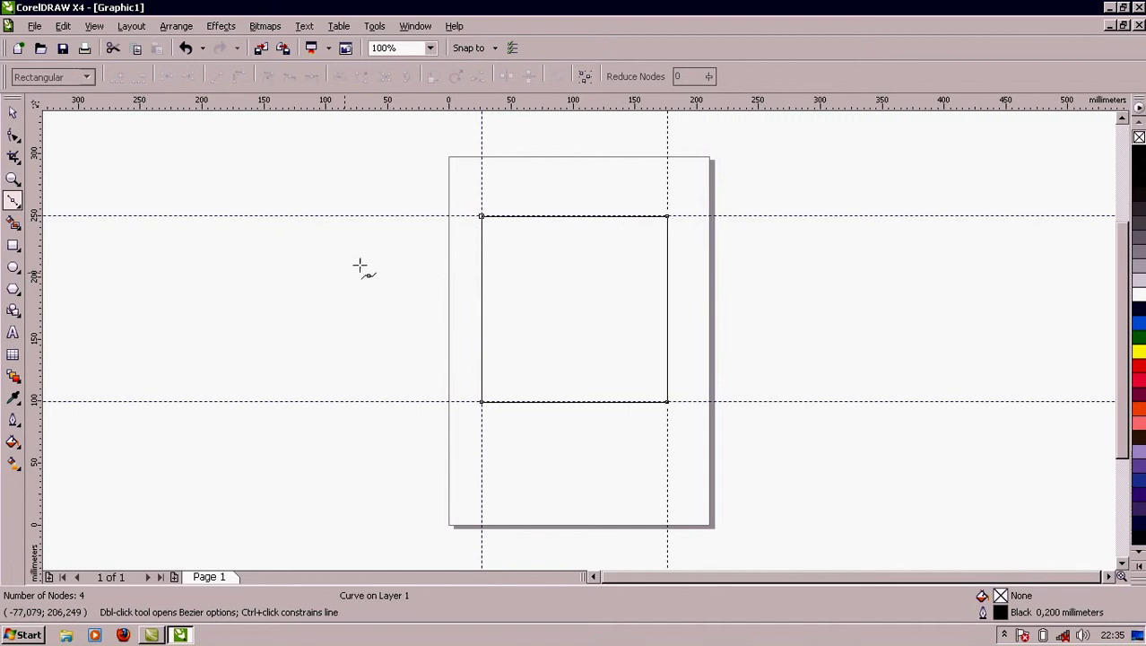
left_click(1139, 238)
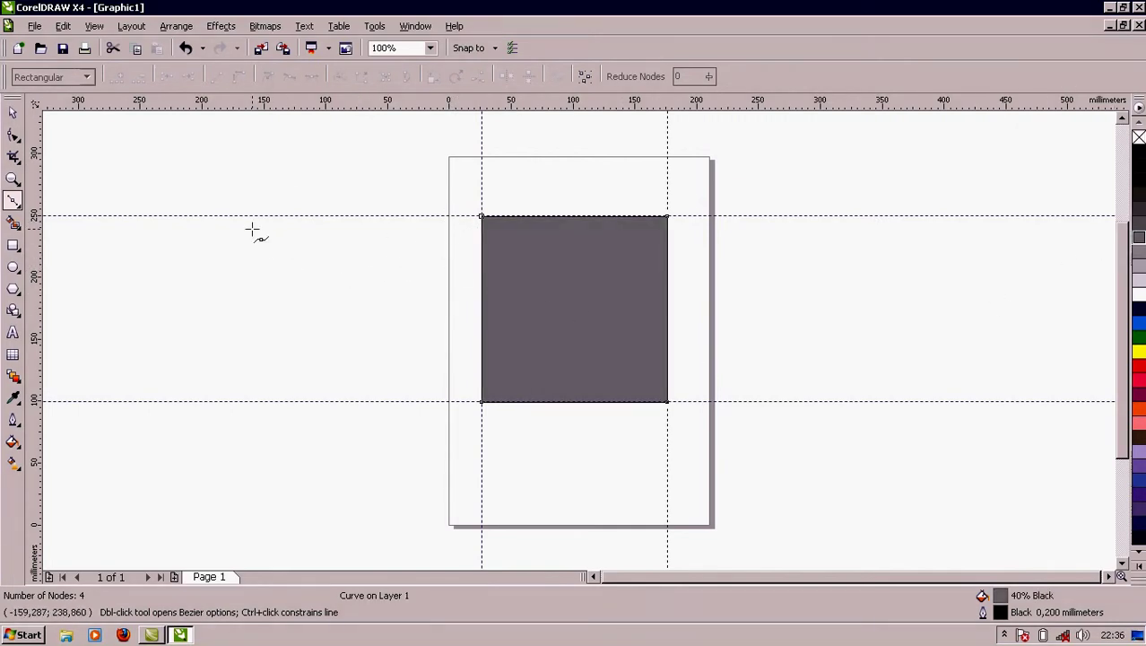
Place a copy of the square outside the page, to its left, and reselect the original square
double_click(13, 113)
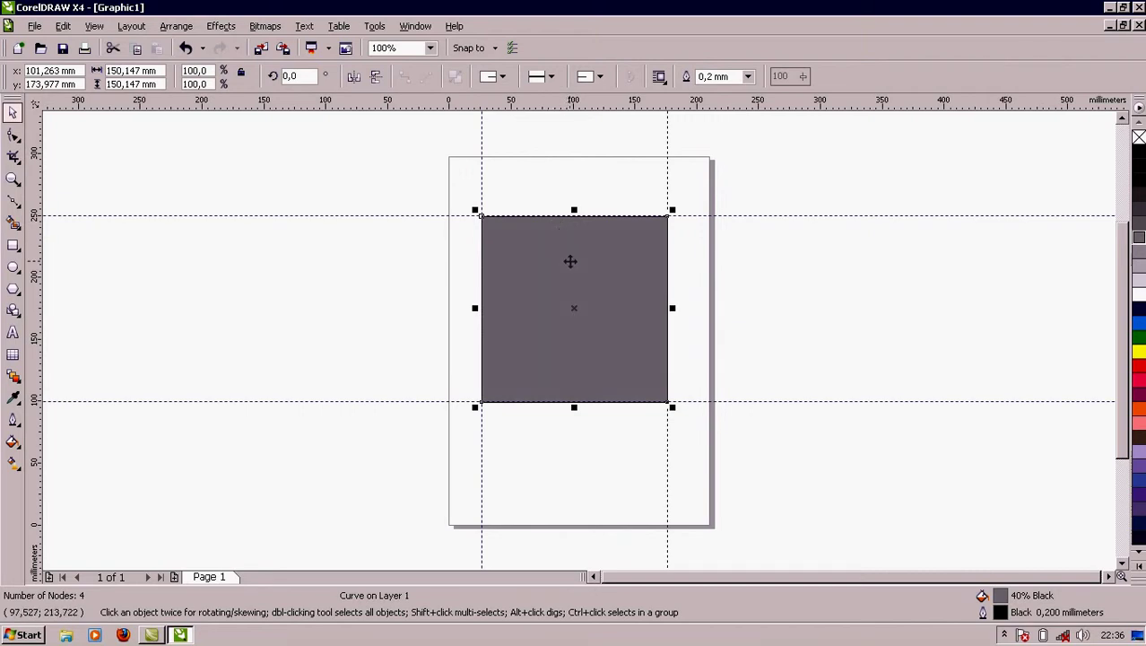
left_click_drag(568, 254, 137, 357)
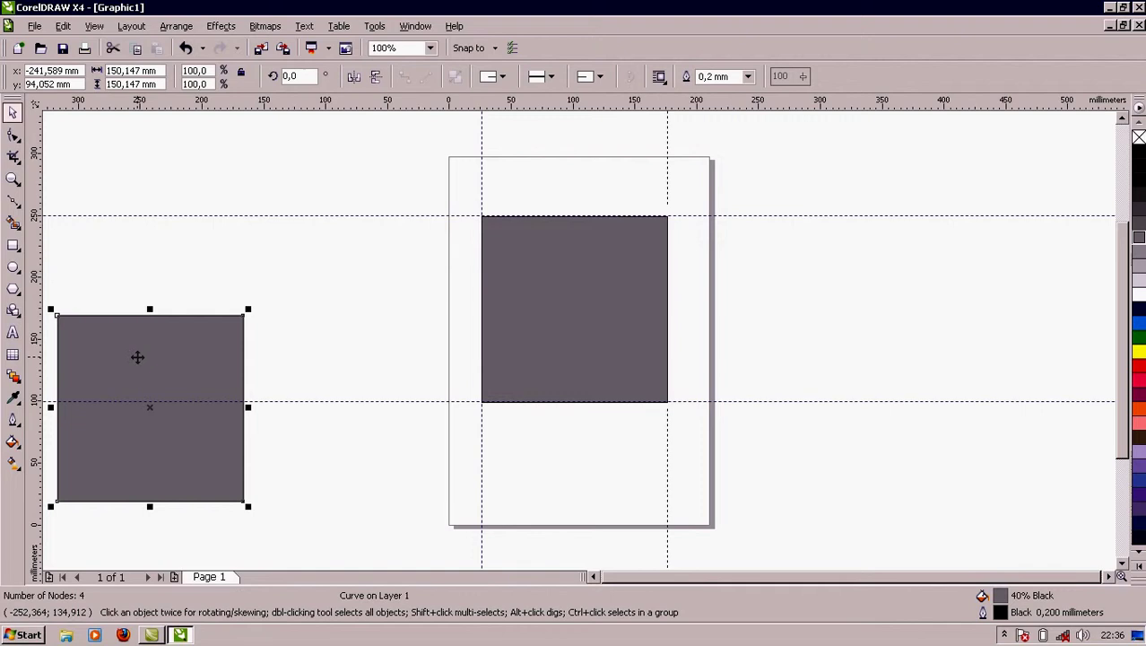
left_click(367, 310)
left_click(621, 275)
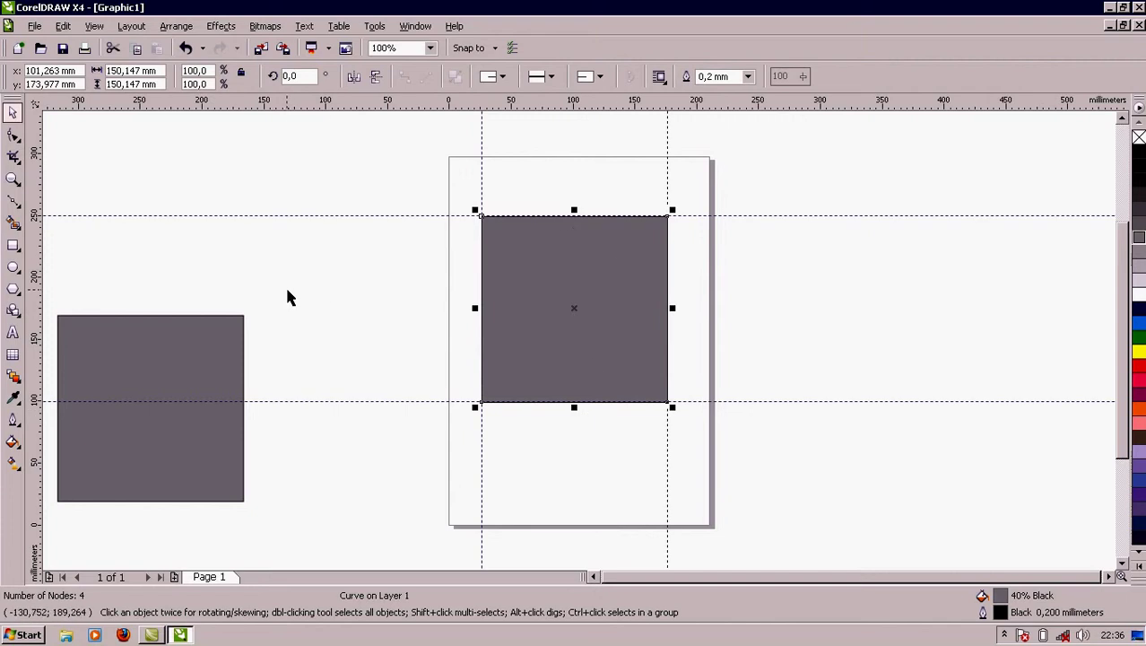
Stretch the square on the page downward to a height of about 181 mm, keeping its upper edge in place
left_click(13, 136)
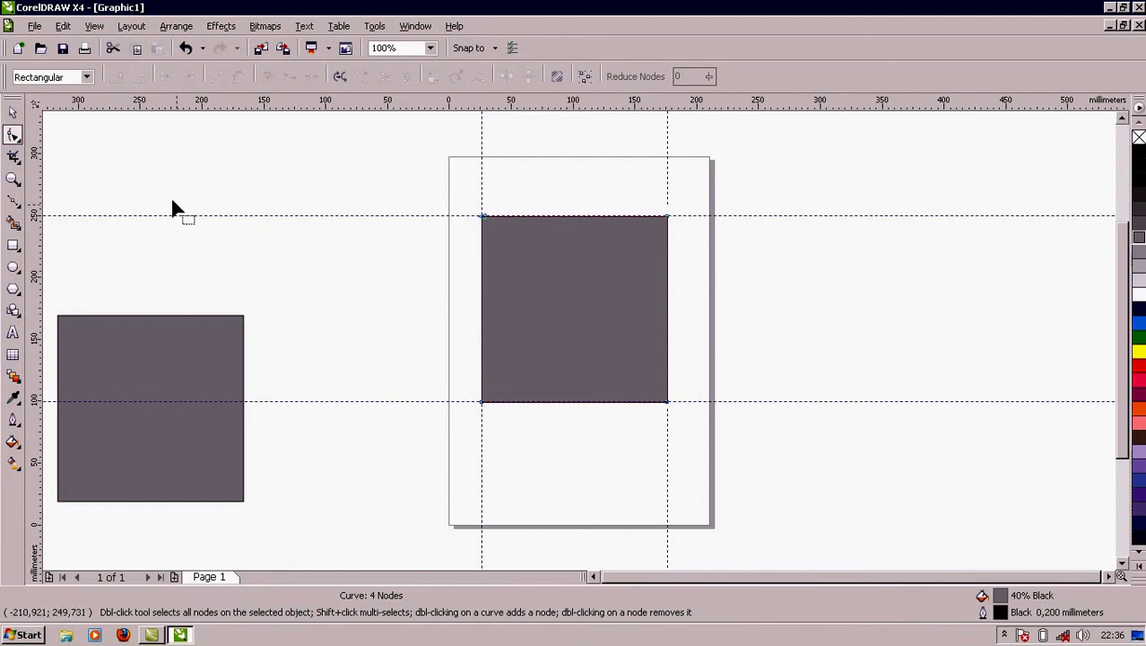
left_click(13, 112)
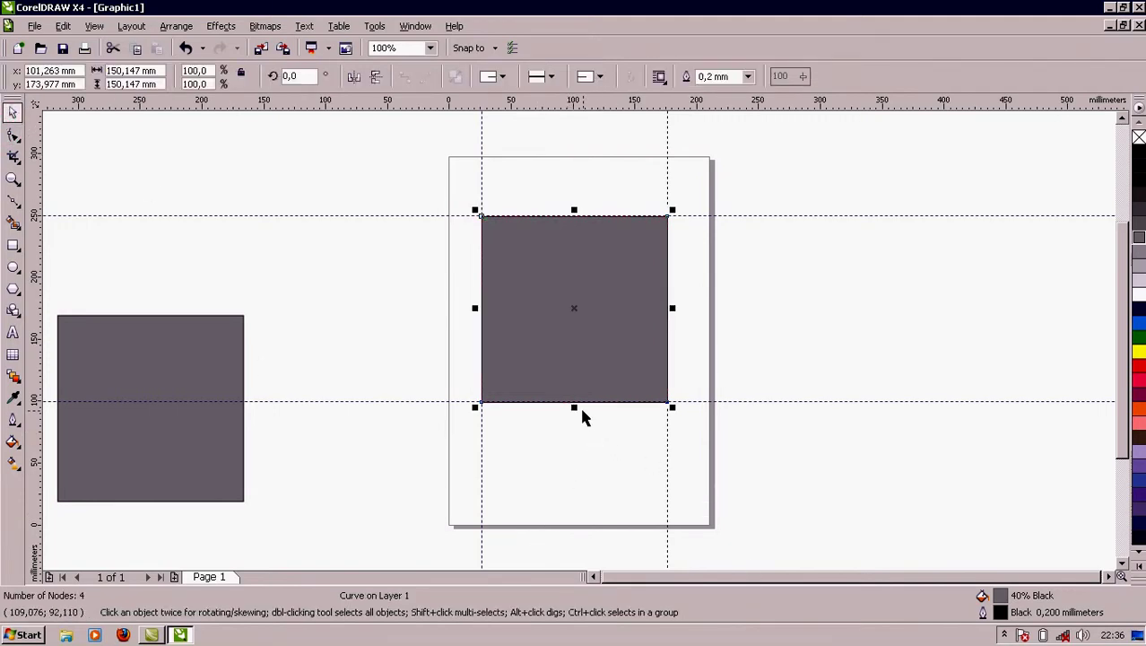
left_click_drag(574, 408, 582, 446)
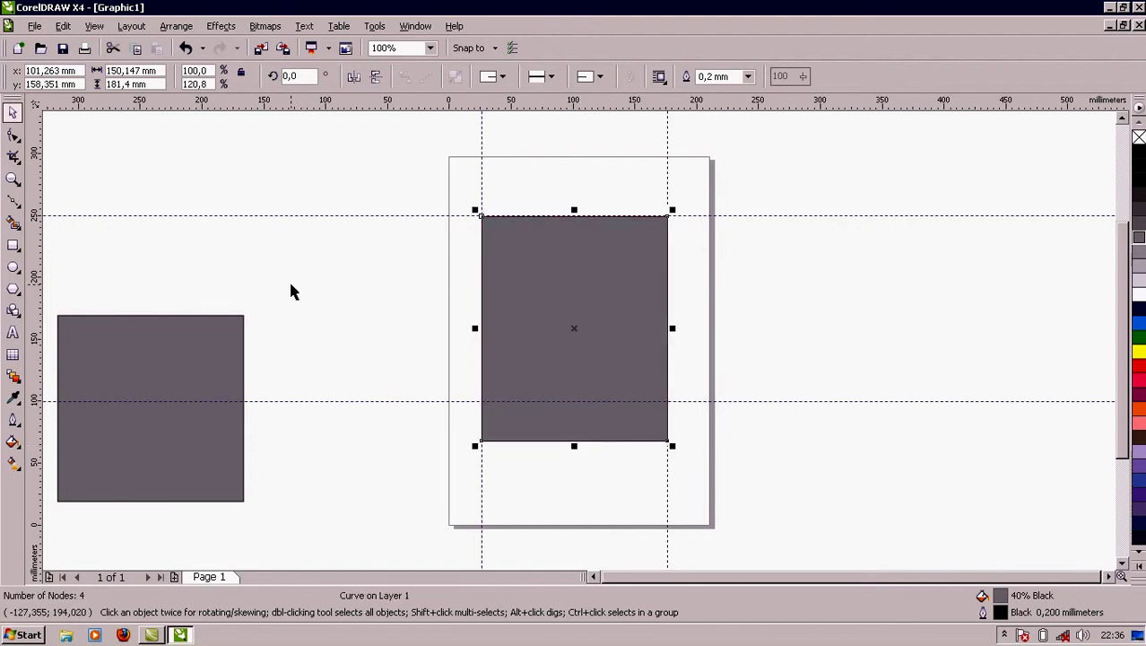
Convert the rectangle's lower and upper edges to curves with the Shape tool and bow both slightly outward
left_click(12, 134)
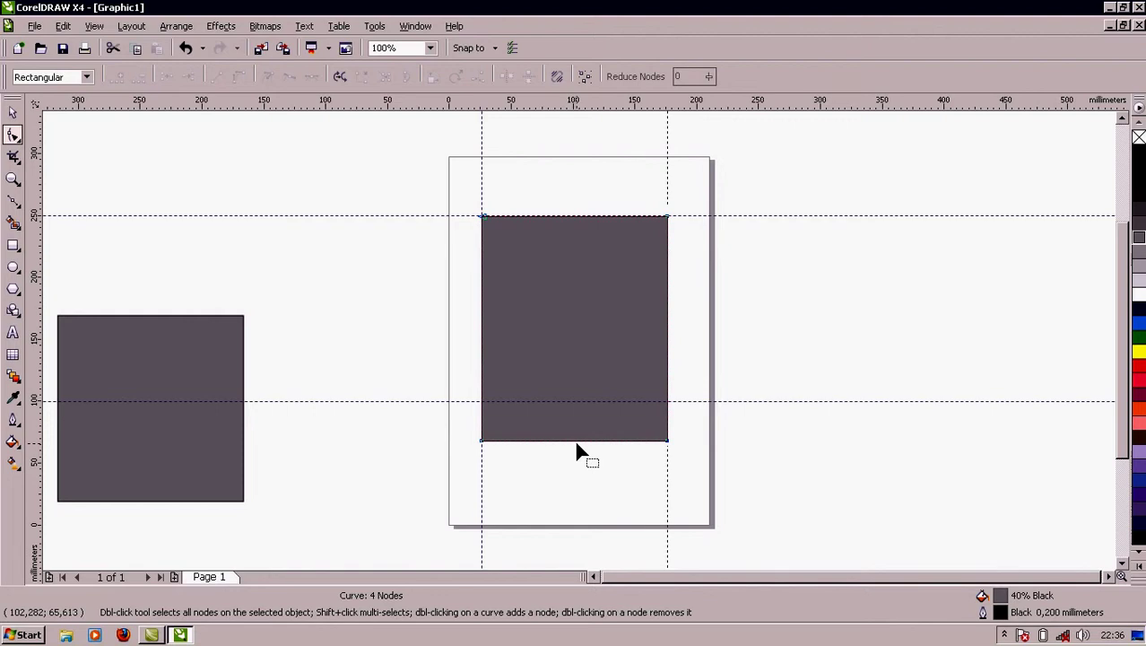
left_click(577, 442)
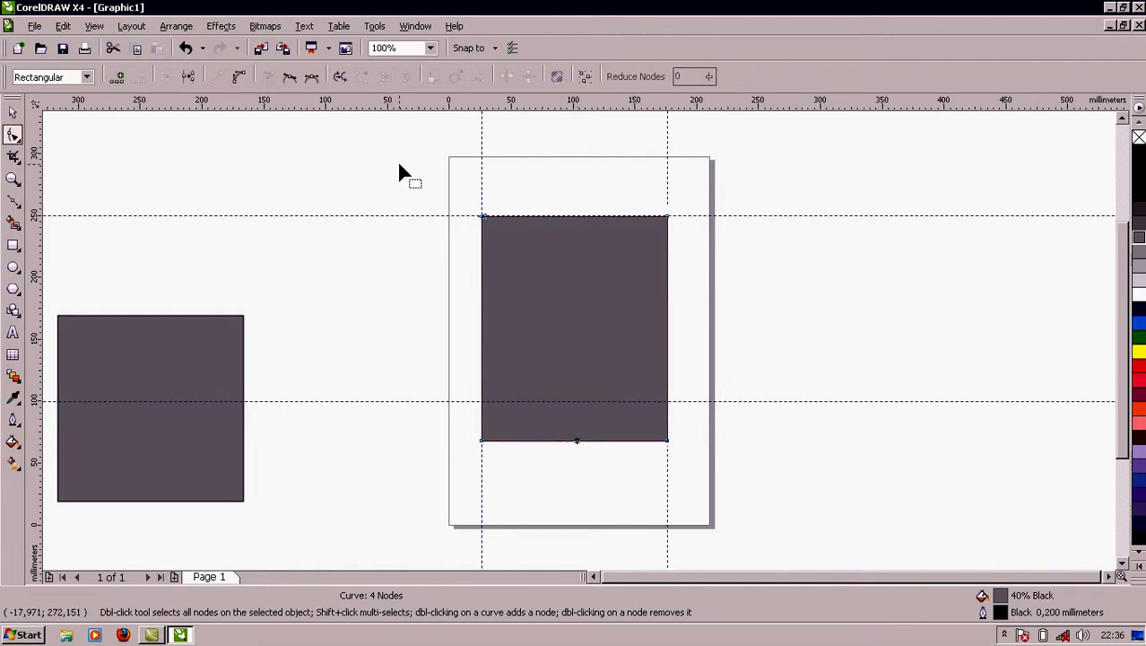
left_click(238, 78)
left_click_drag(577, 441, 579, 455)
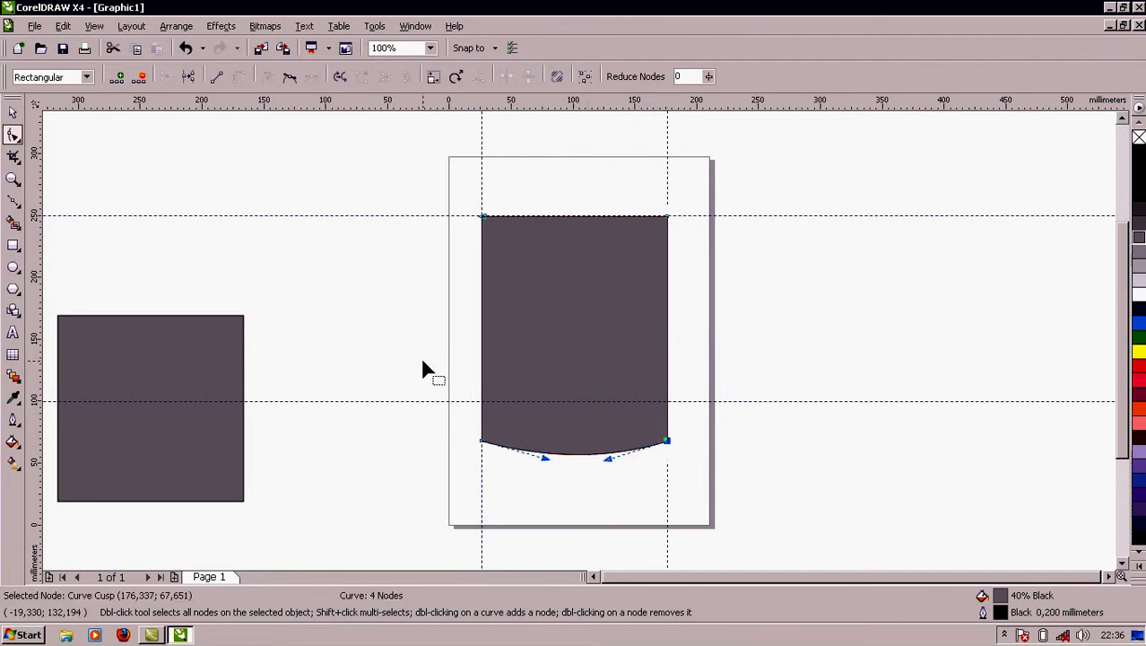
left_click(574, 217)
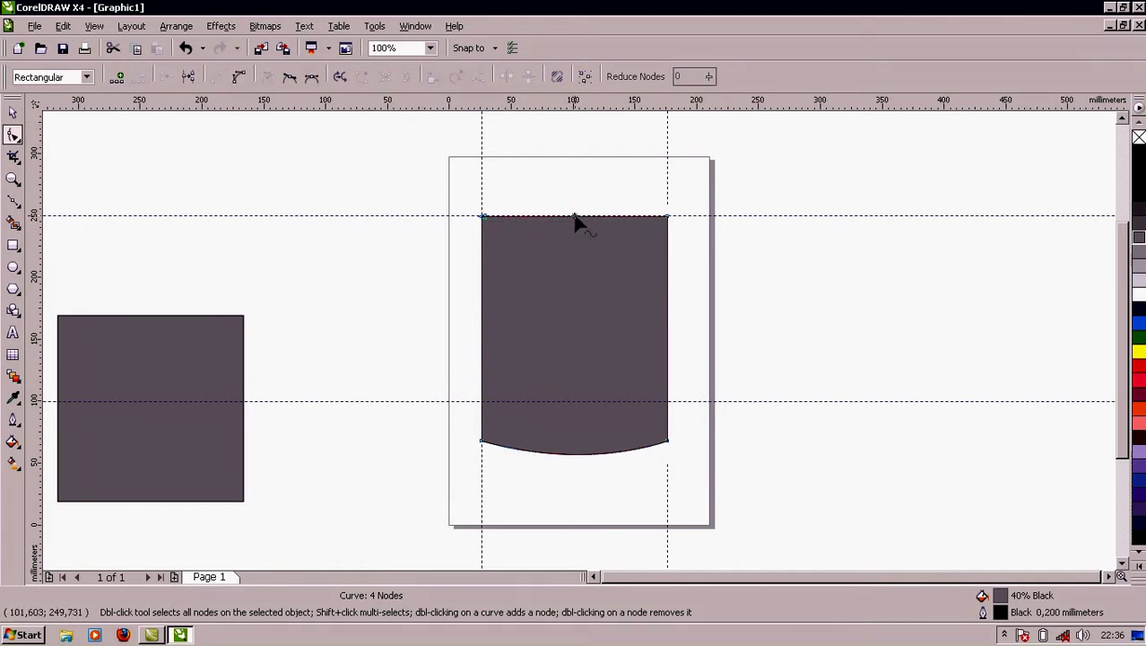
left_click(238, 77)
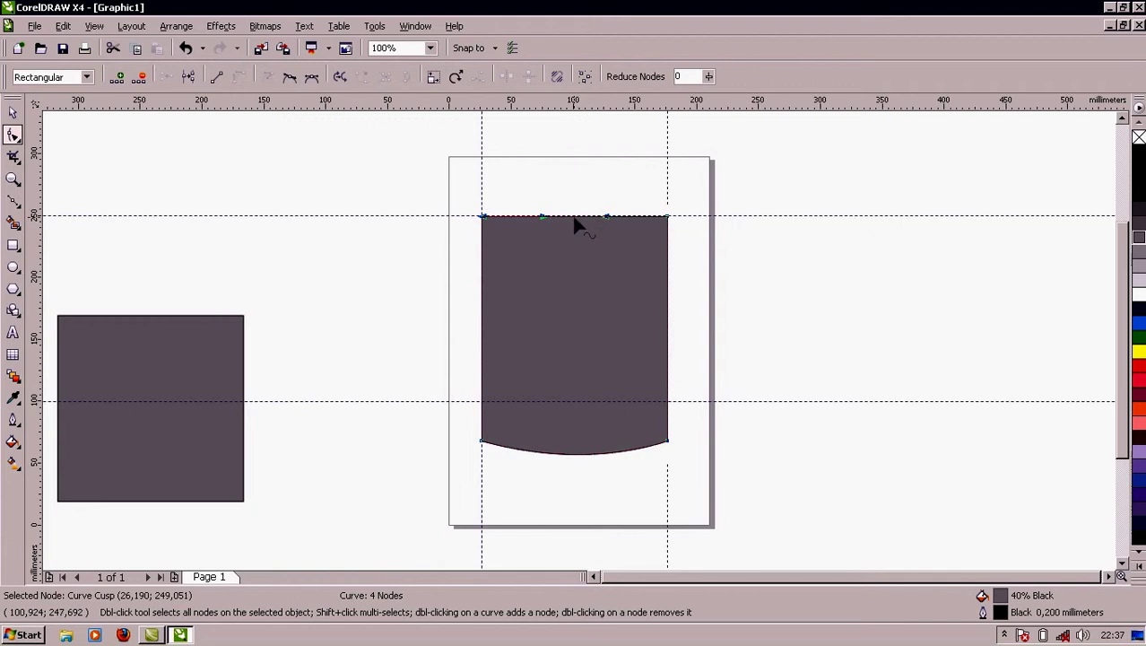
left_click_drag(575, 218, 557, 196)
left_click(596, 253)
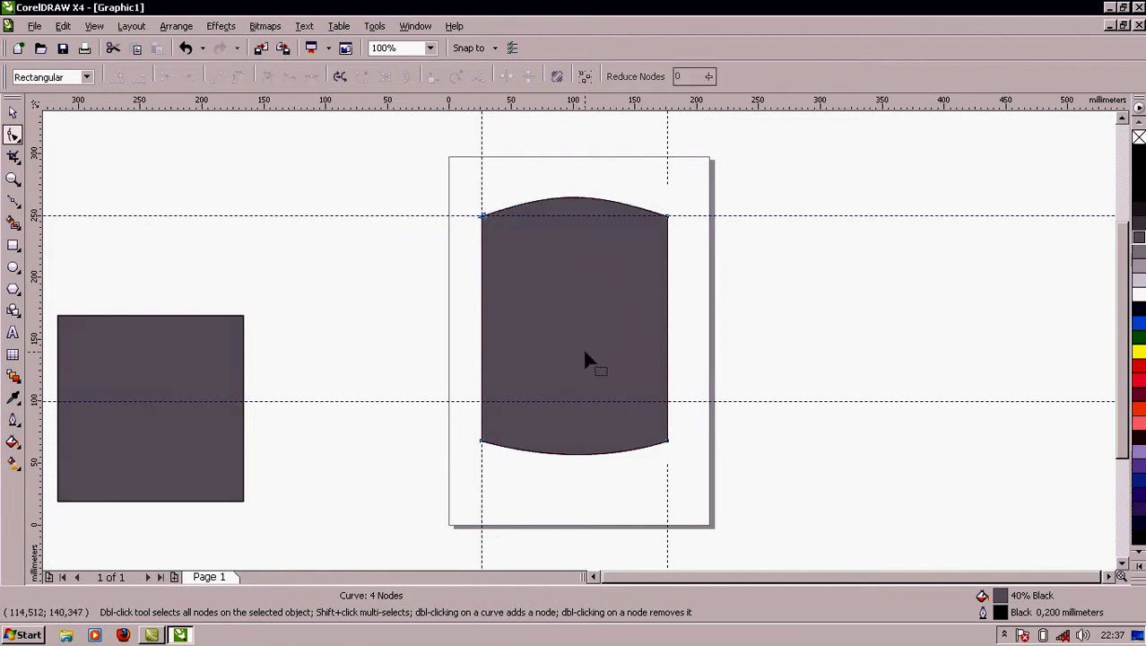
Convert the shape's left and right edges to curves and bend both slightly inward
left_click(483, 400)
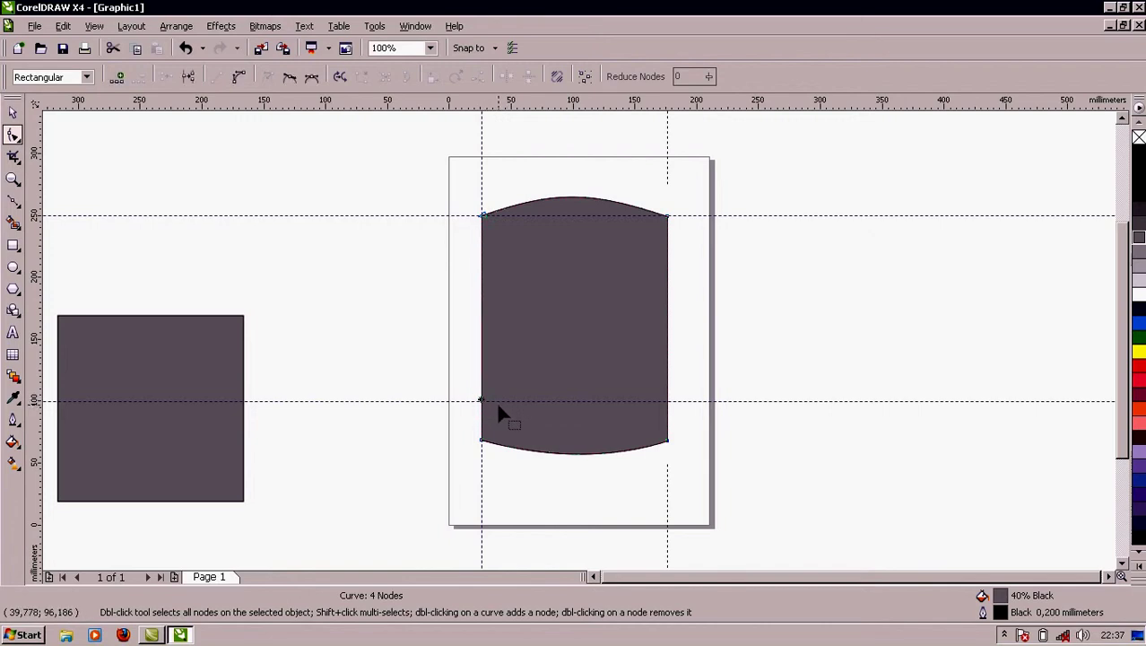
left_click(237, 79)
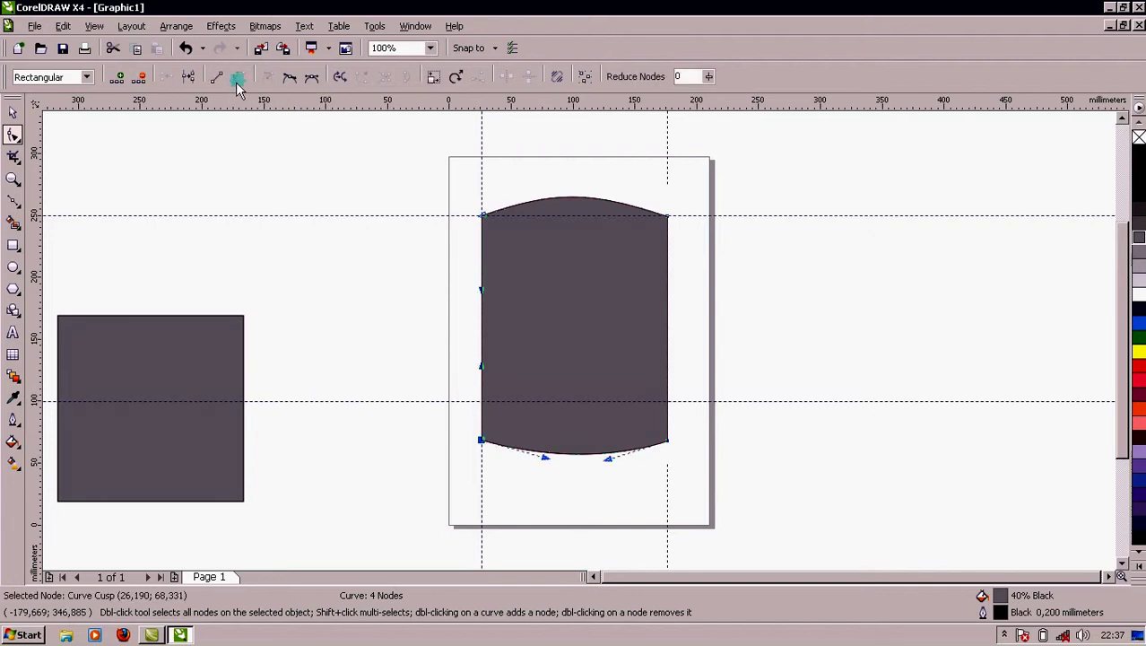
left_click_drag(481, 341, 490, 341)
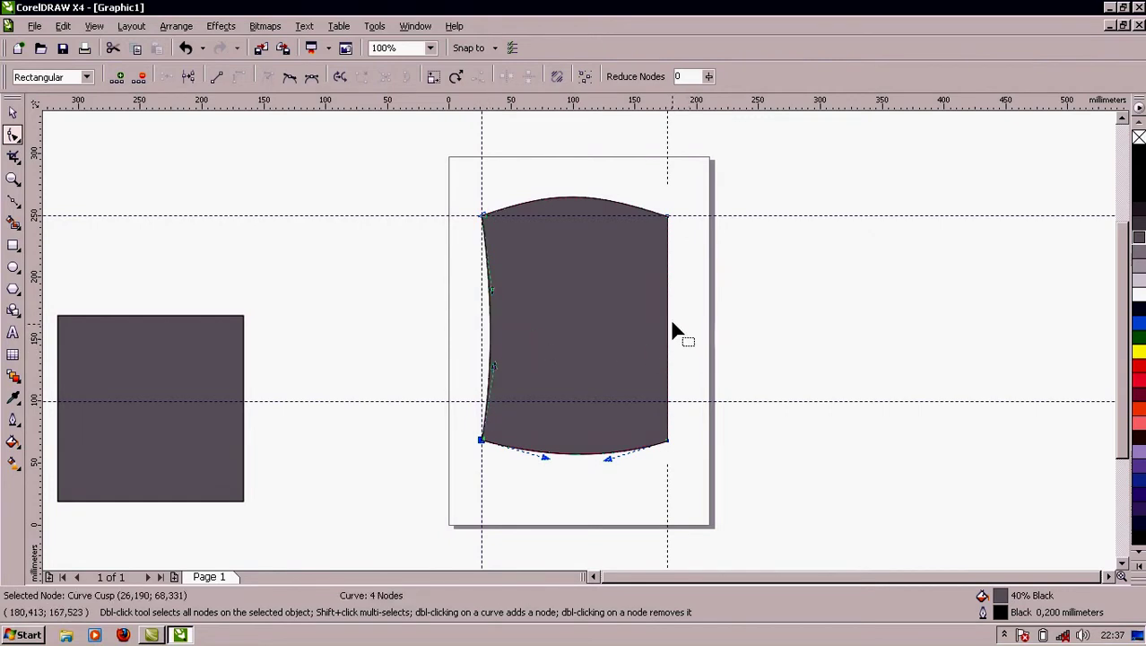
left_click(669, 401)
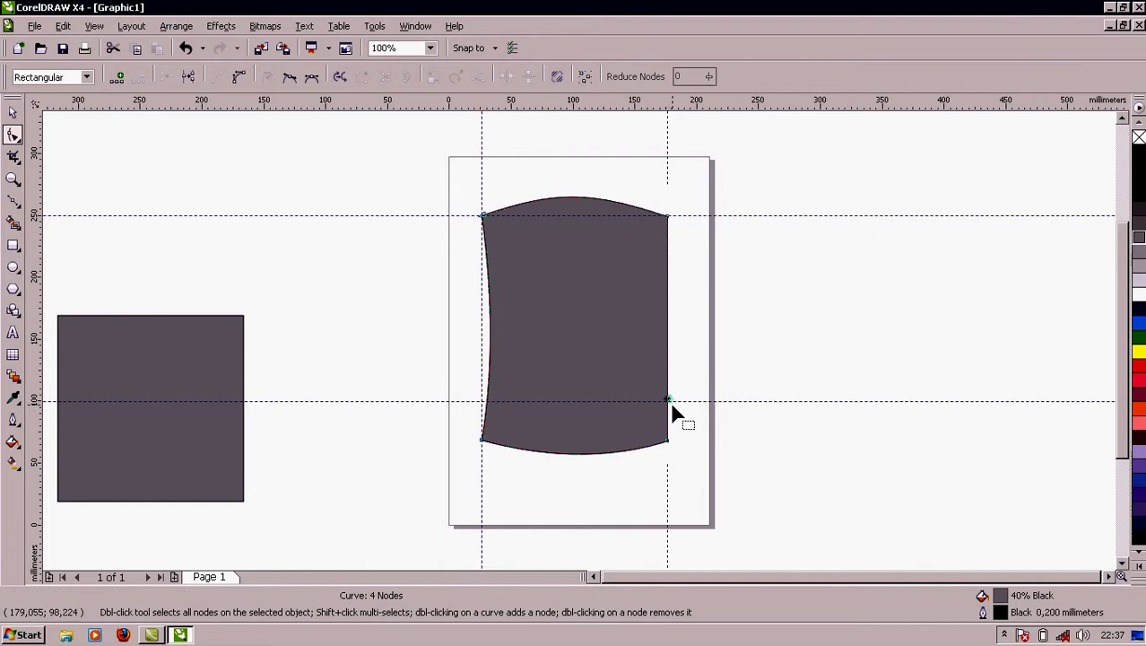
left_click(238, 77)
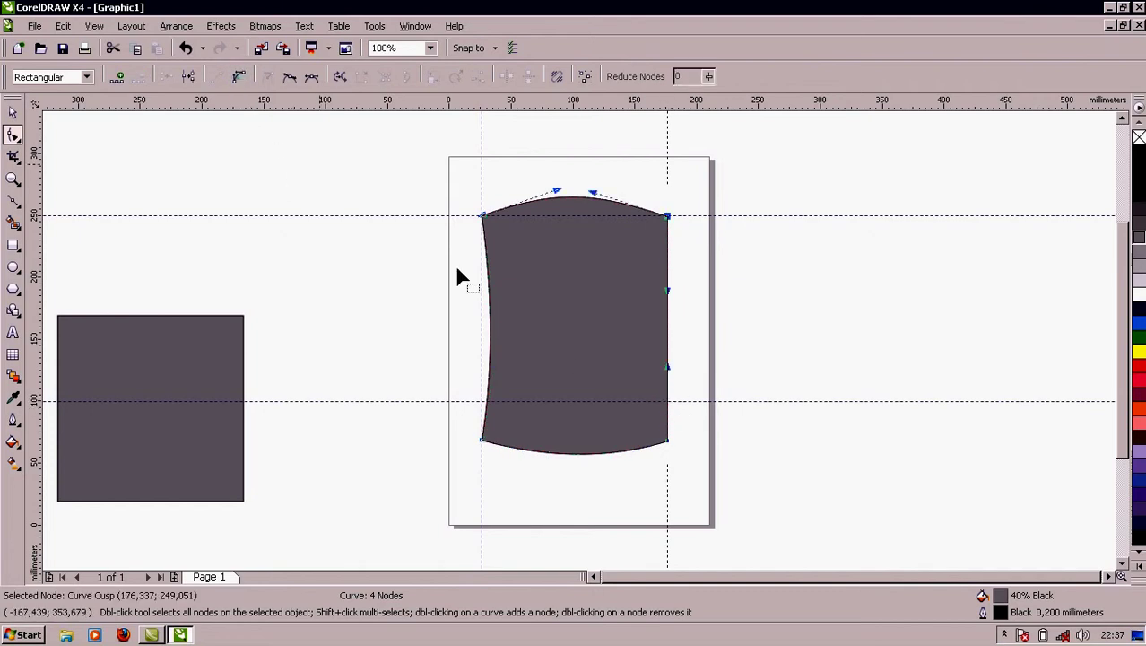
left_click_drag(668, 337, 660, 340)
left_click(700, 328)
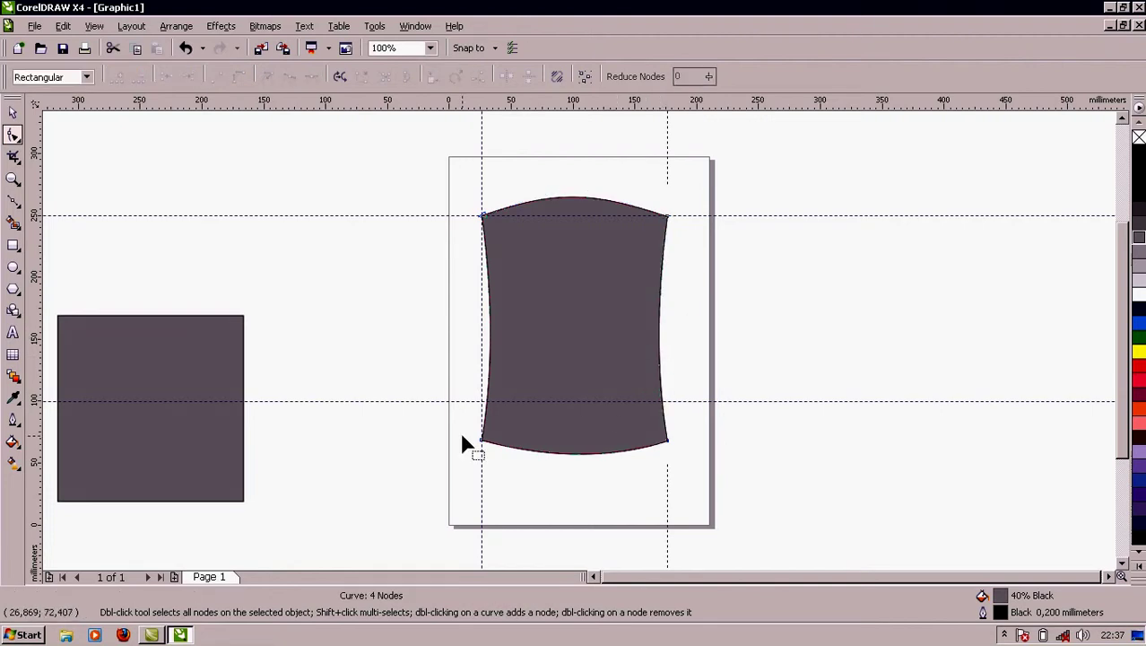
scroll(722, 405, "up", 2)
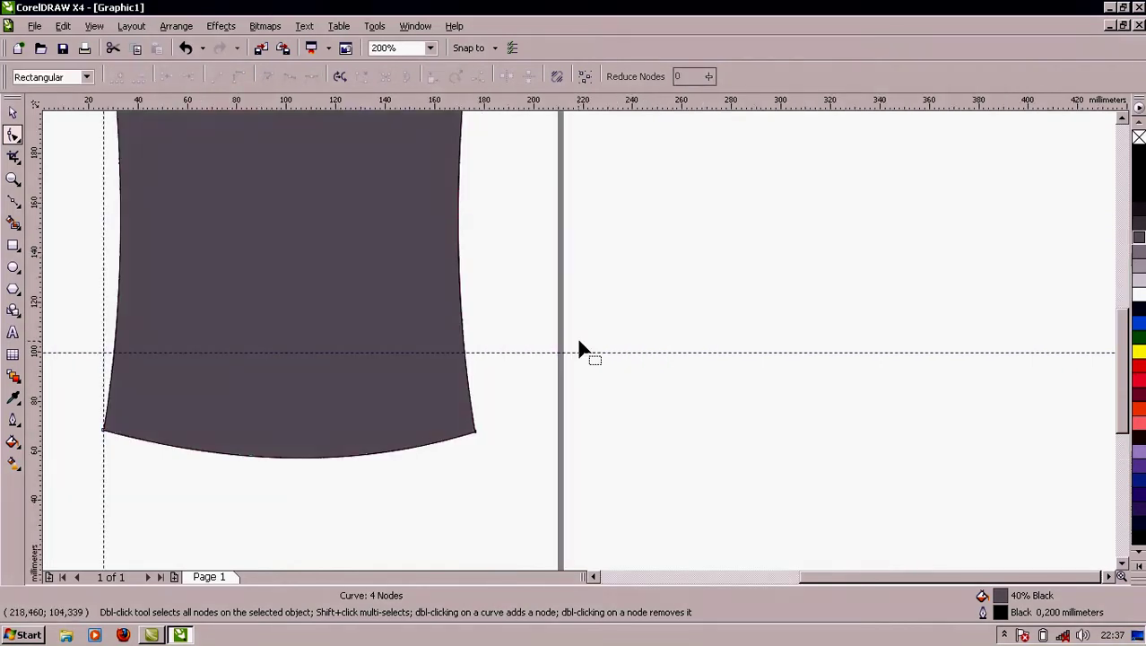
scroll(579, 348, "down", 2)
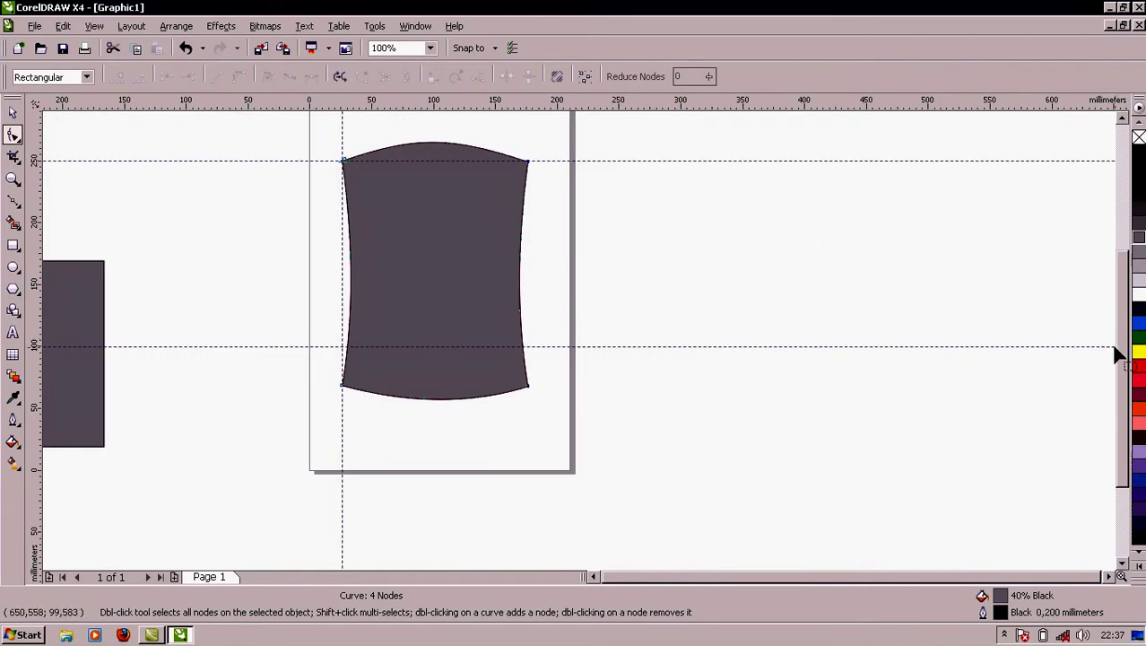
left_click_drag(1119, 353, 1113, 318)
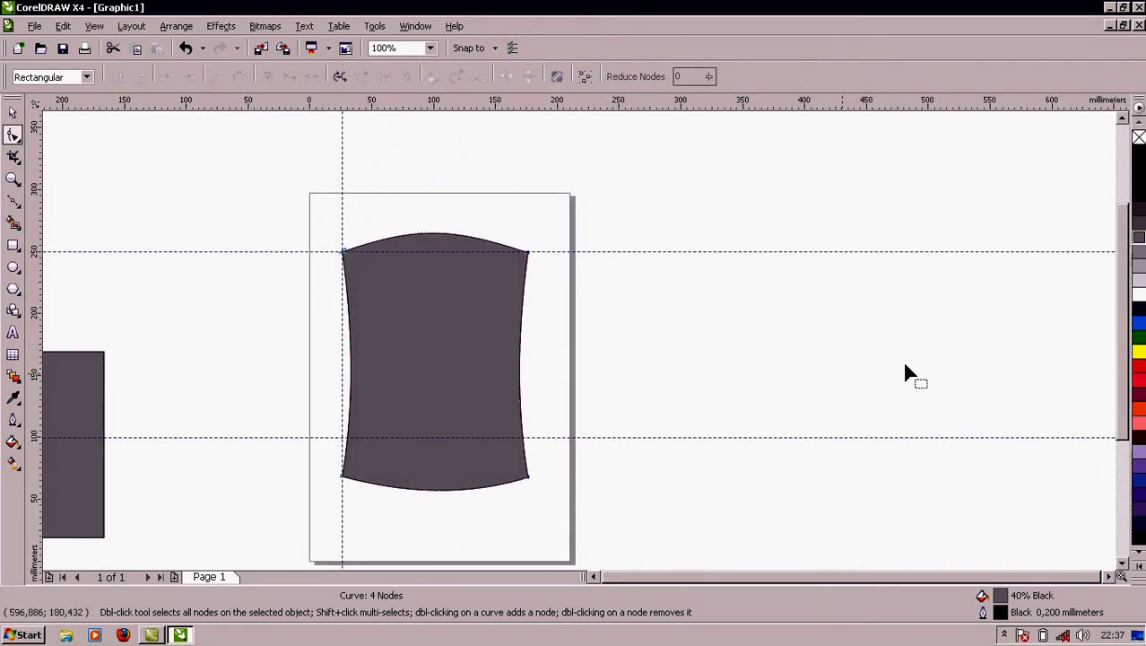
Add a vertical guideline at about 178 mm, beside the curved shape's right edge
left_click_drag(36, 299, 530, 307)
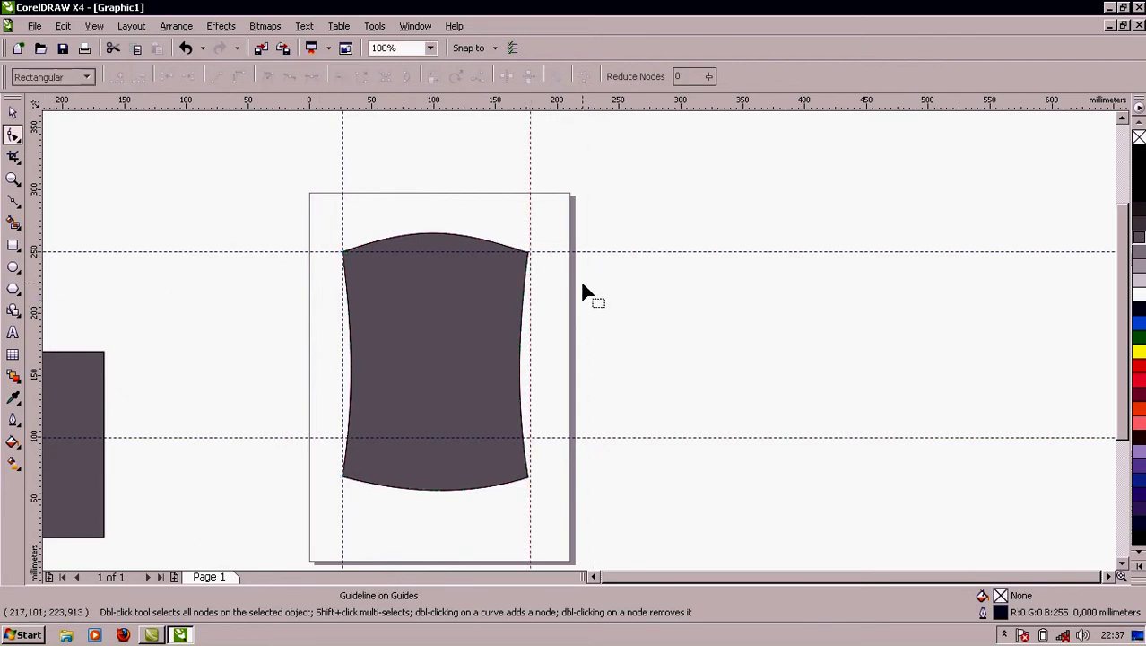
left_click(13, 113)
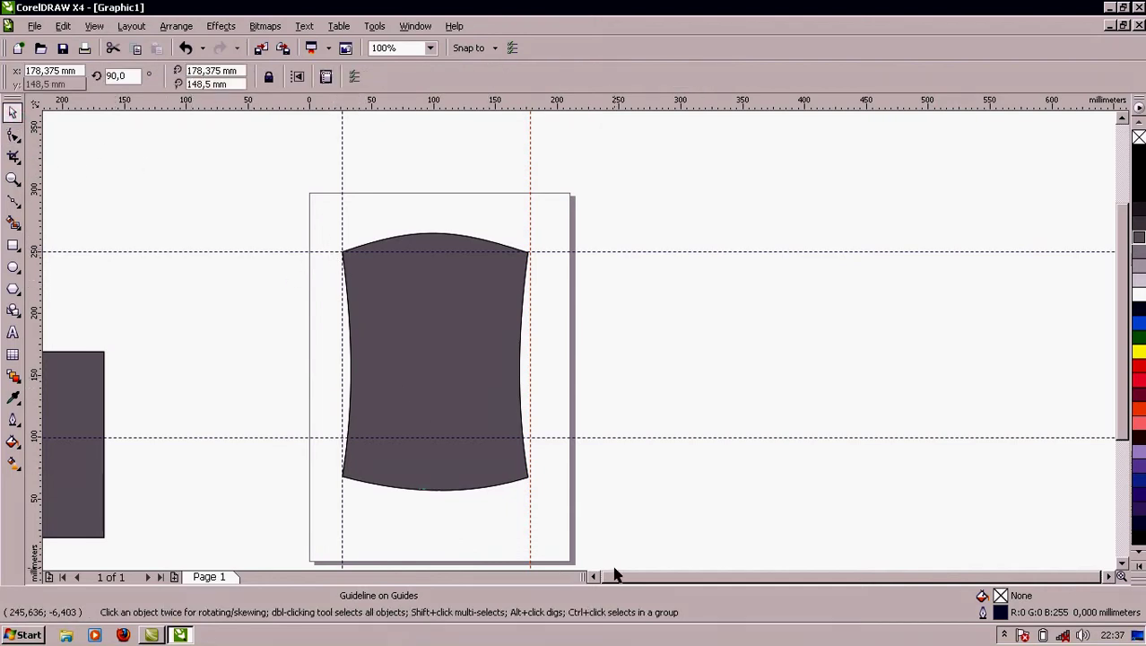
Duplicate the square outside the page, shrink the copy to about 39 × 51 mm, and position it between the square and the page
scroll(593, 575, "left", 2)
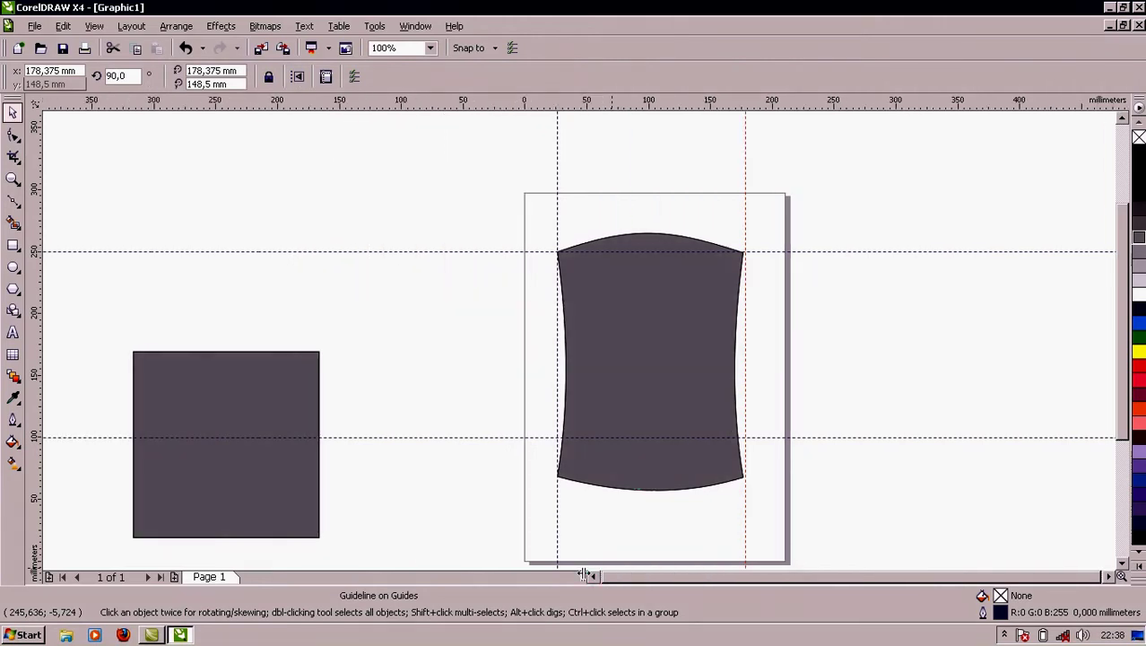
left_click(231, 420)
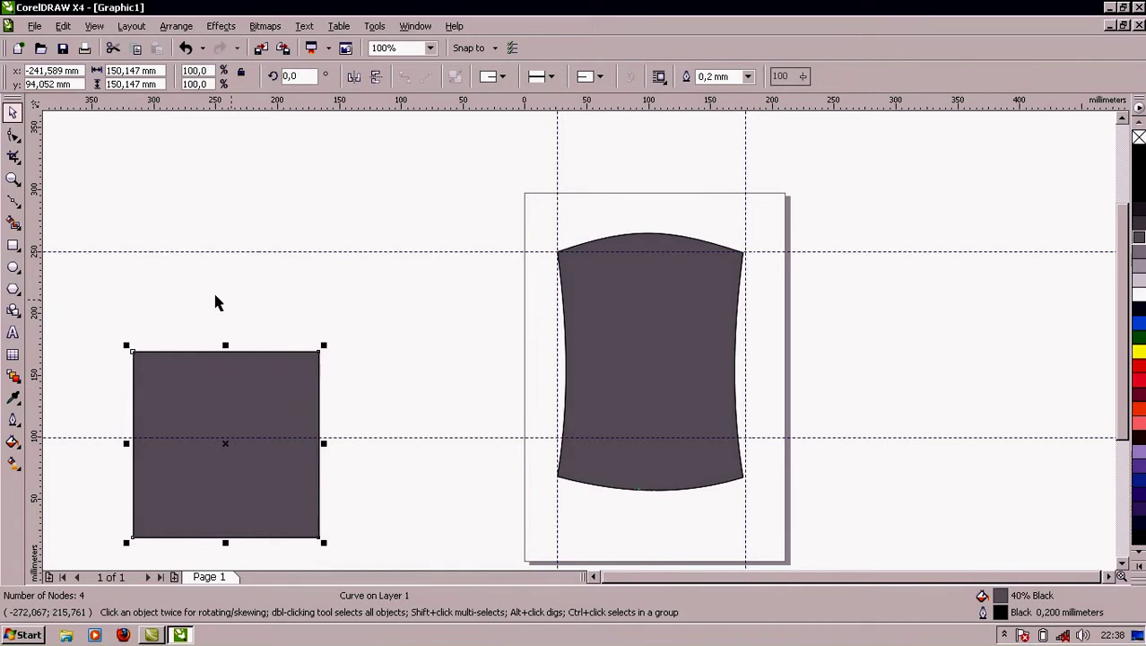
left_click_drag(278, 412, 478, 267)
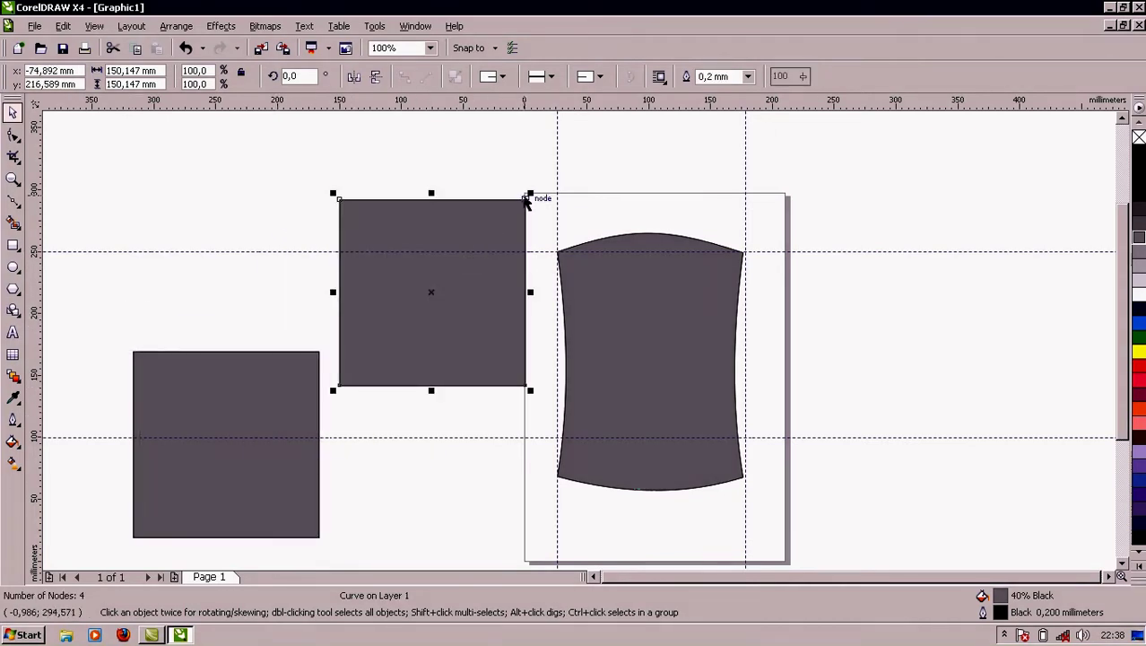
left_click_drag(529, 194, 427, 287)
left_click_drag(384, 350, 465, 312)
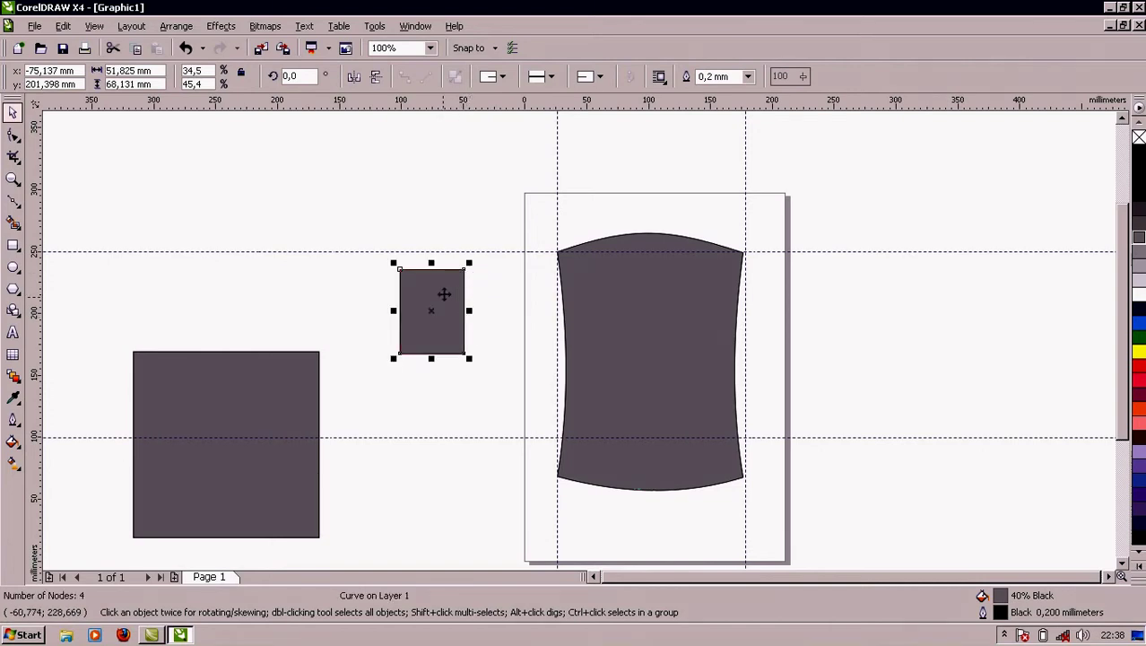
left_click_drag(467, 267, 458, 283)
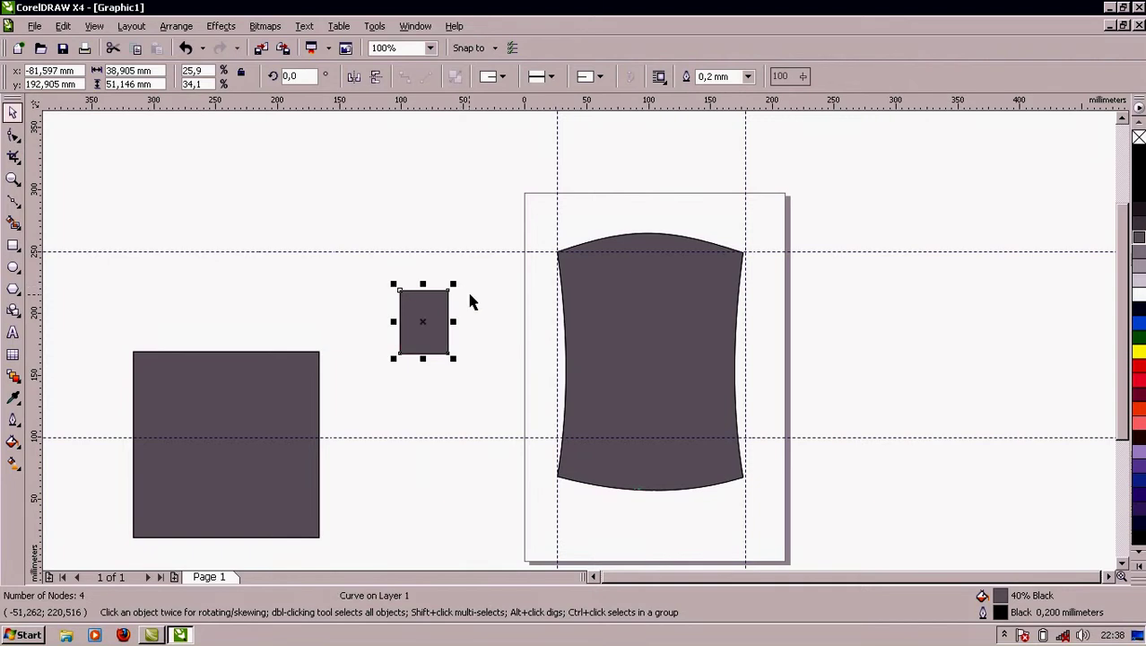
left_click(468, 295)
left_click(426, 357)
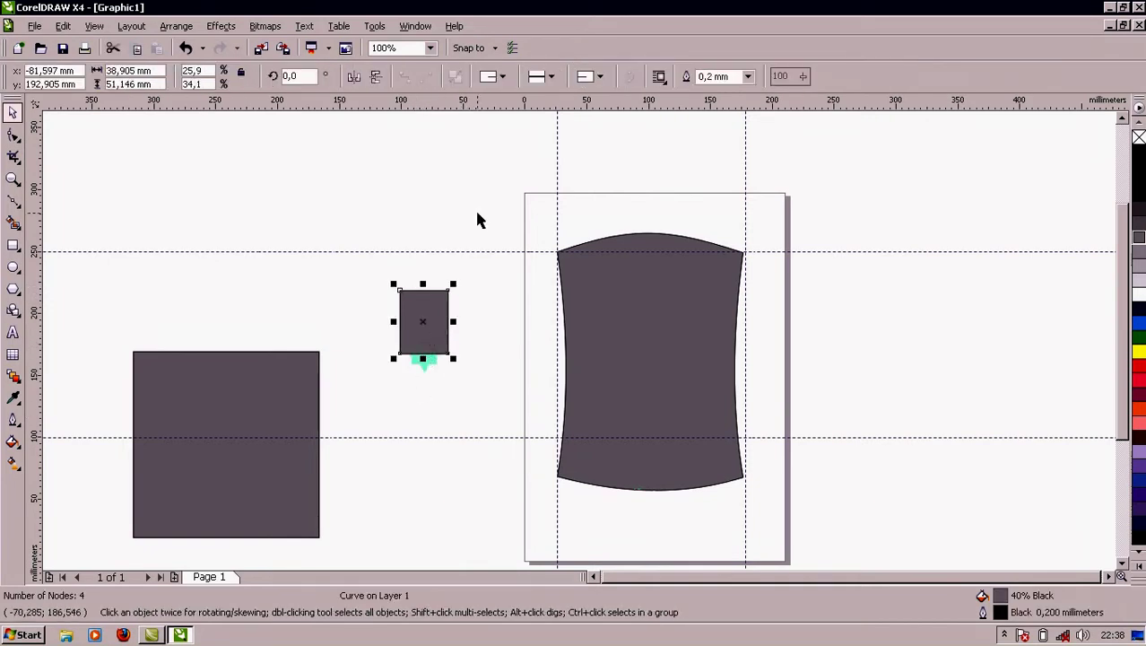
left_click_drag(425, 312, 462, 306)
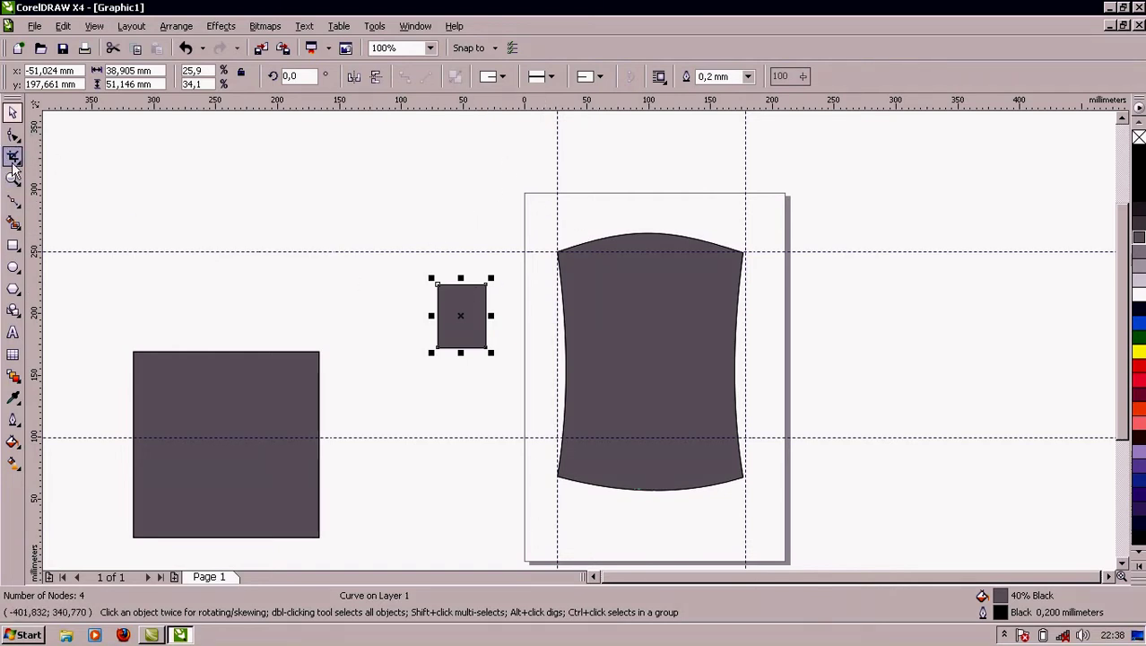
Move the small rectangle's upper-right node slightly inward with the Shape tool and convert its lower edge to an outward-bowed curve
left_click(13, 134)
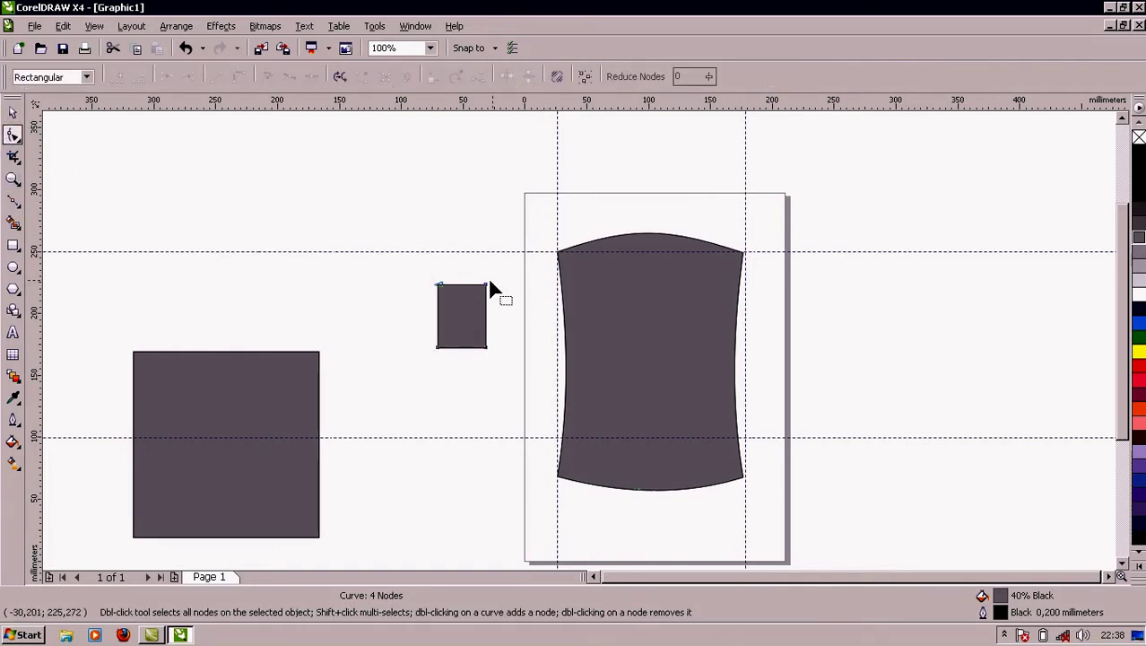
left_click_drag(484, 287, 478, 286)
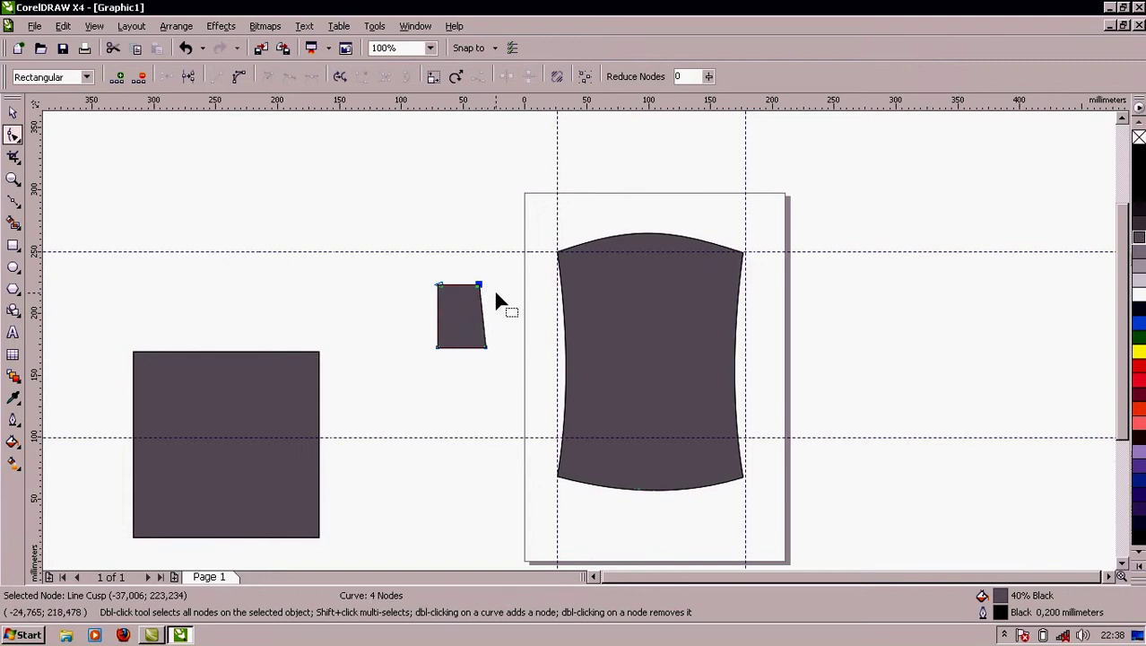
scroll(478, 356, "up", 1)
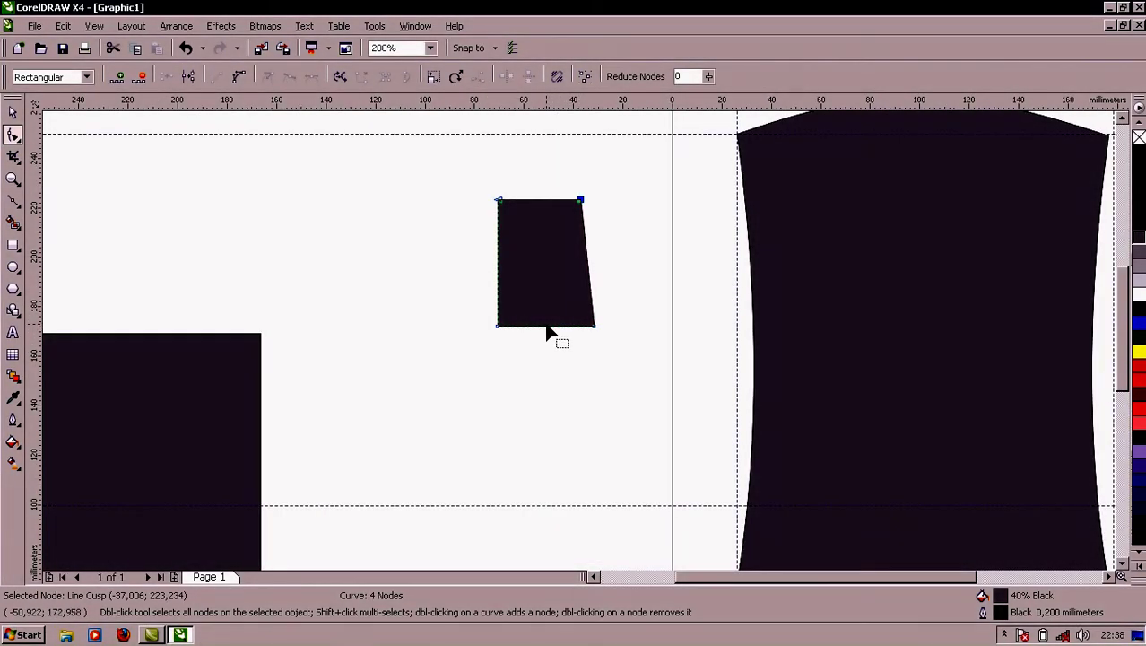
left_click(545, 326)
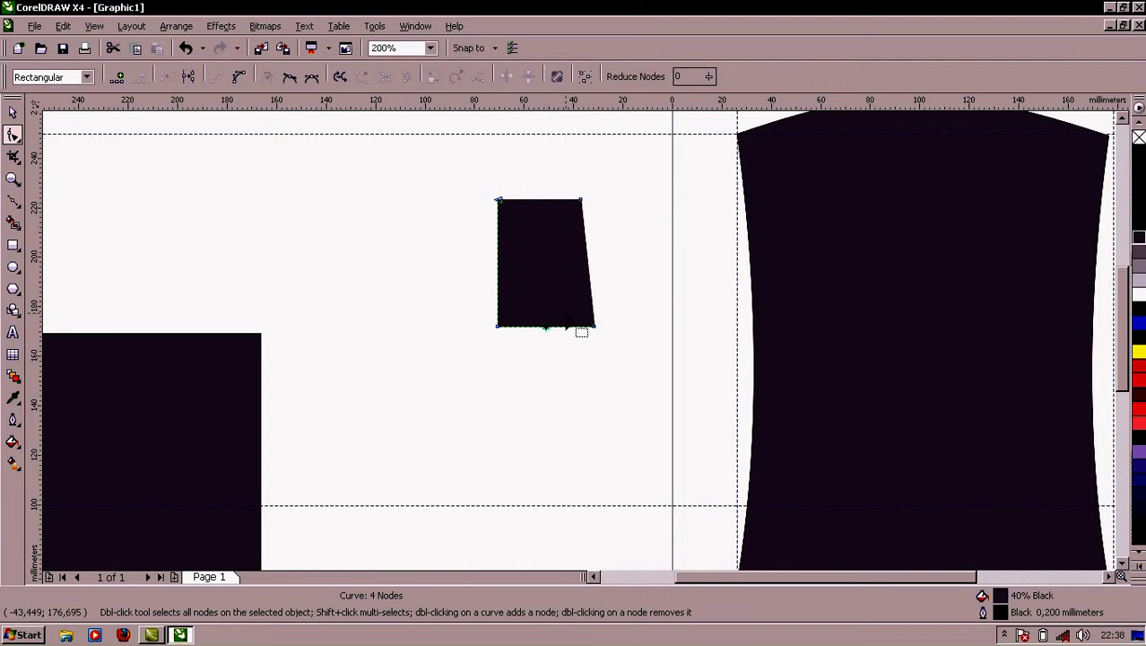
left_click(239, 76)
left_click_drag(547, 330, 549, 336)
left_click(640, 366)
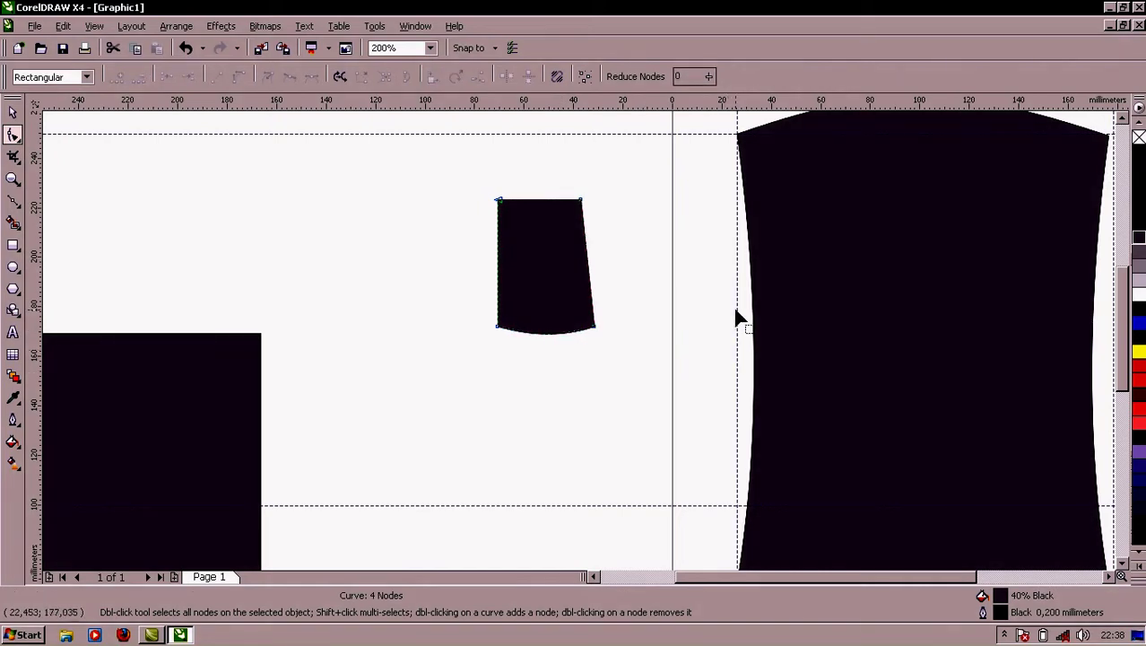
Move the small sleeve shape onto the body so their upper-left corners meet at the guidelines
left_click(12, 112)
left_click_drag(954, 584, 980, 579)
left_click_drag(466, 249, 702, 184)
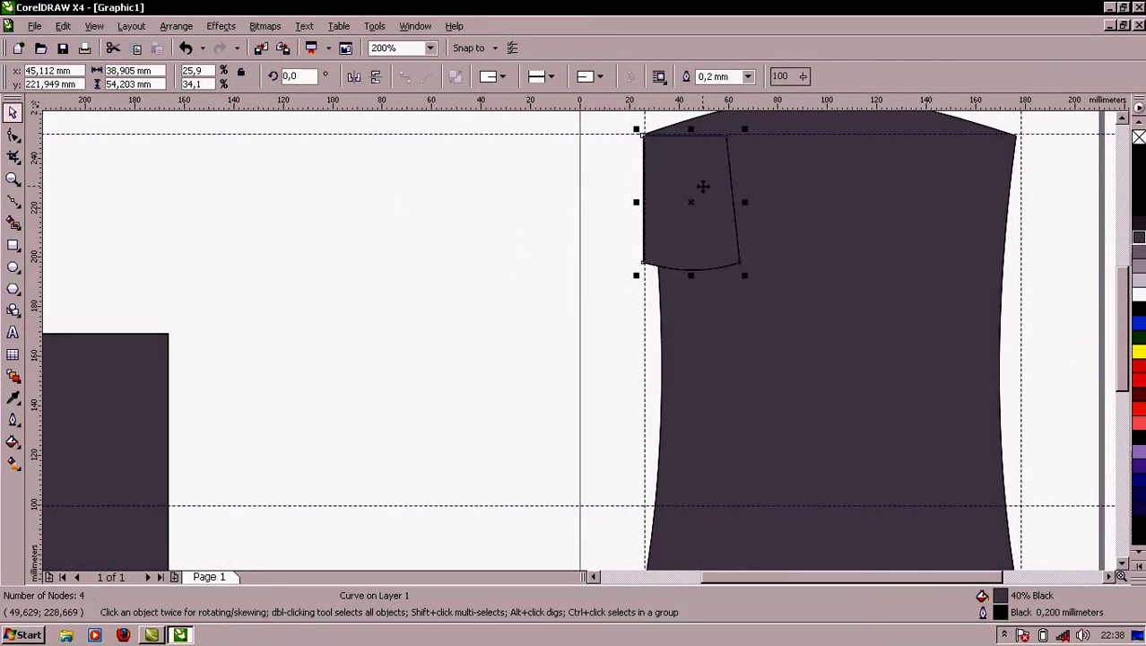
Move the sleeve's rotation center to its upper-left corner and rotate it outward to an angle of about 309.5°
left_click_drag(1122, 384, 1119, 371)
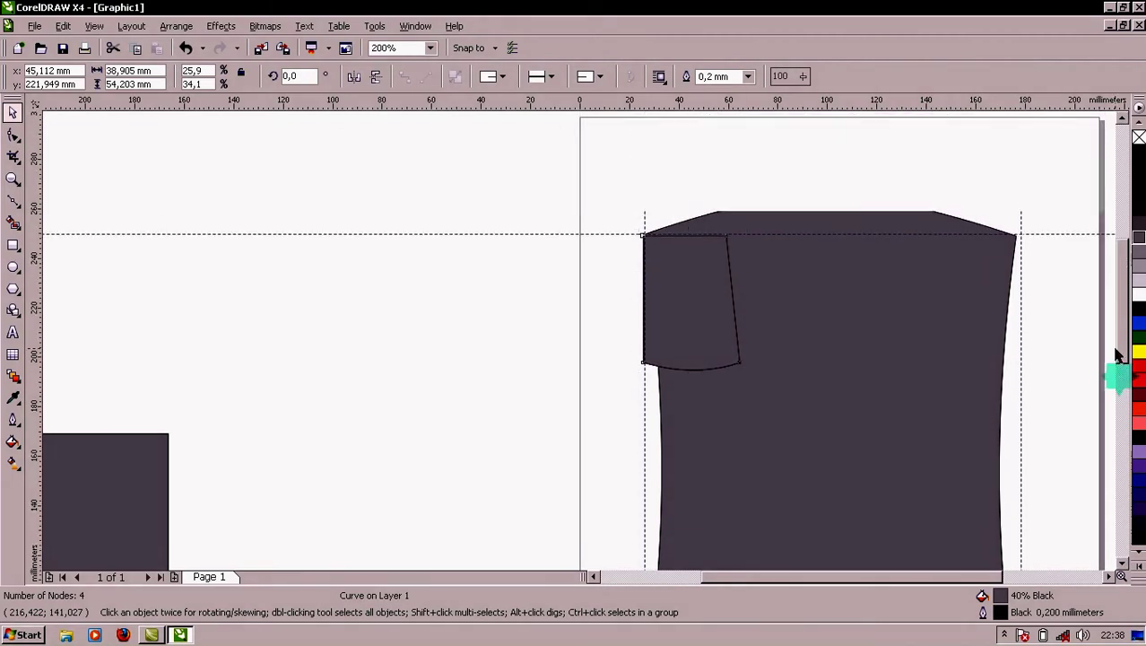
left_click(707, 332)
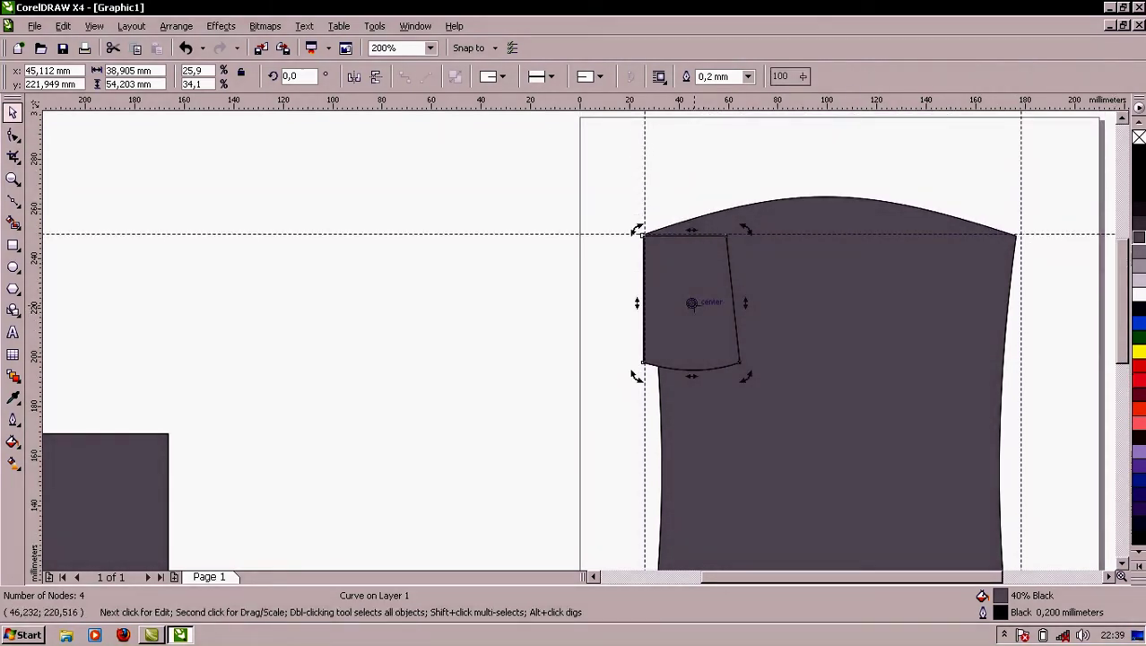
left_click_drag(692, 303, 642, 235)
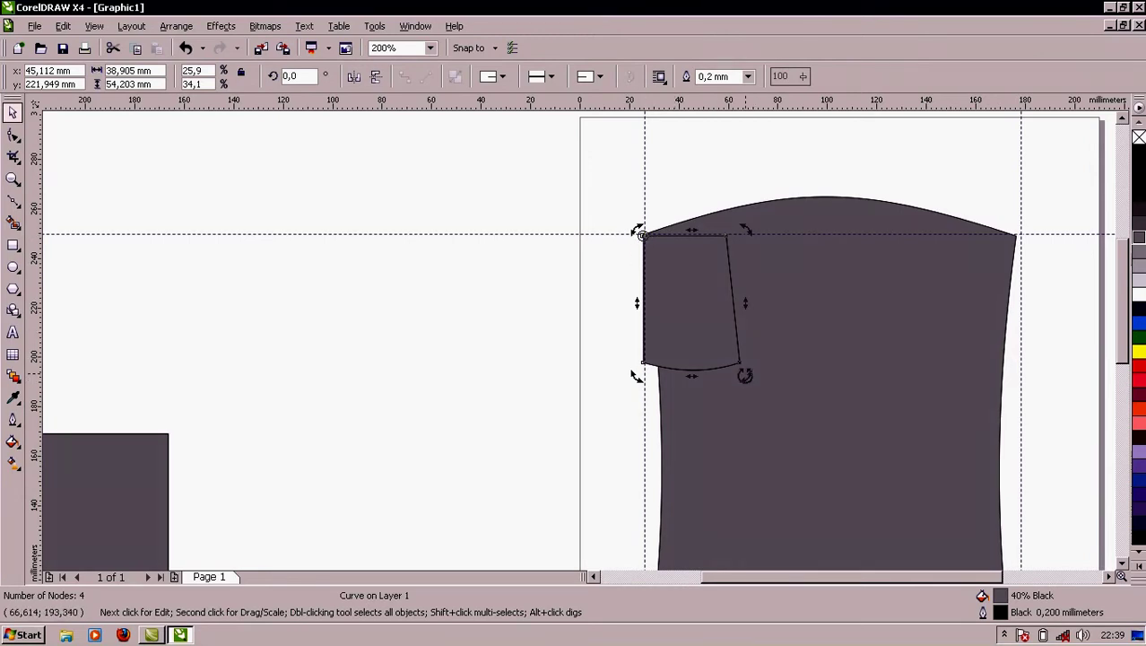
left_click_drag(745, 374, 604, 386)
left_click(498, 409)
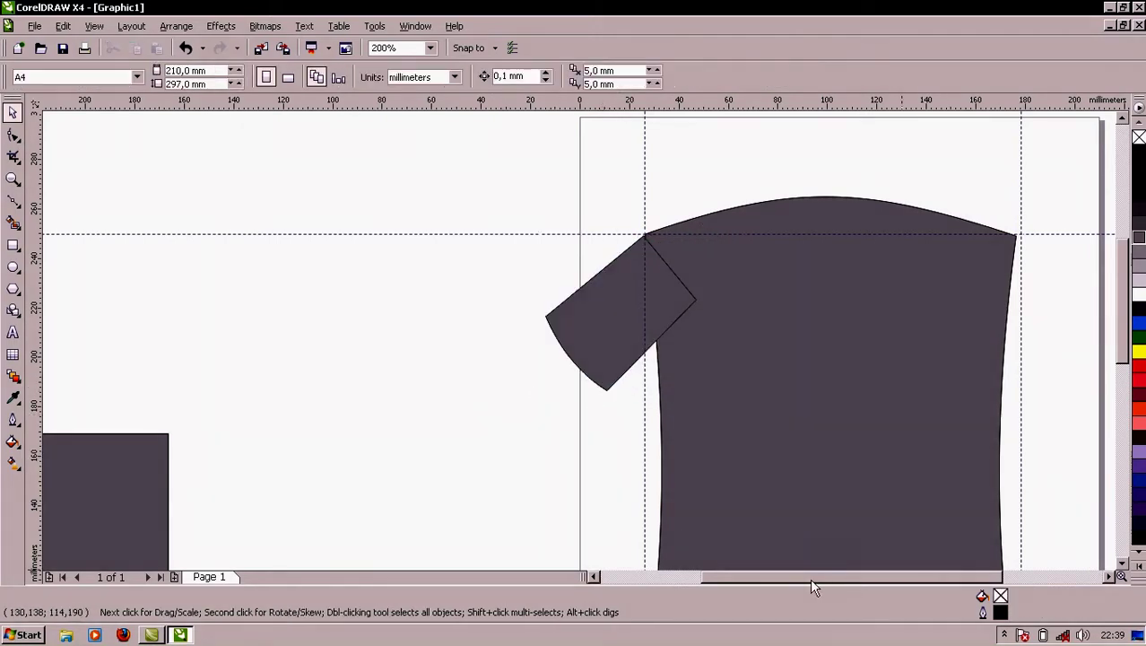
Place a horizontally mirrored copy of the sleeve at the body's upper-right corner
left_click_drag(793, 579, 850, 580)
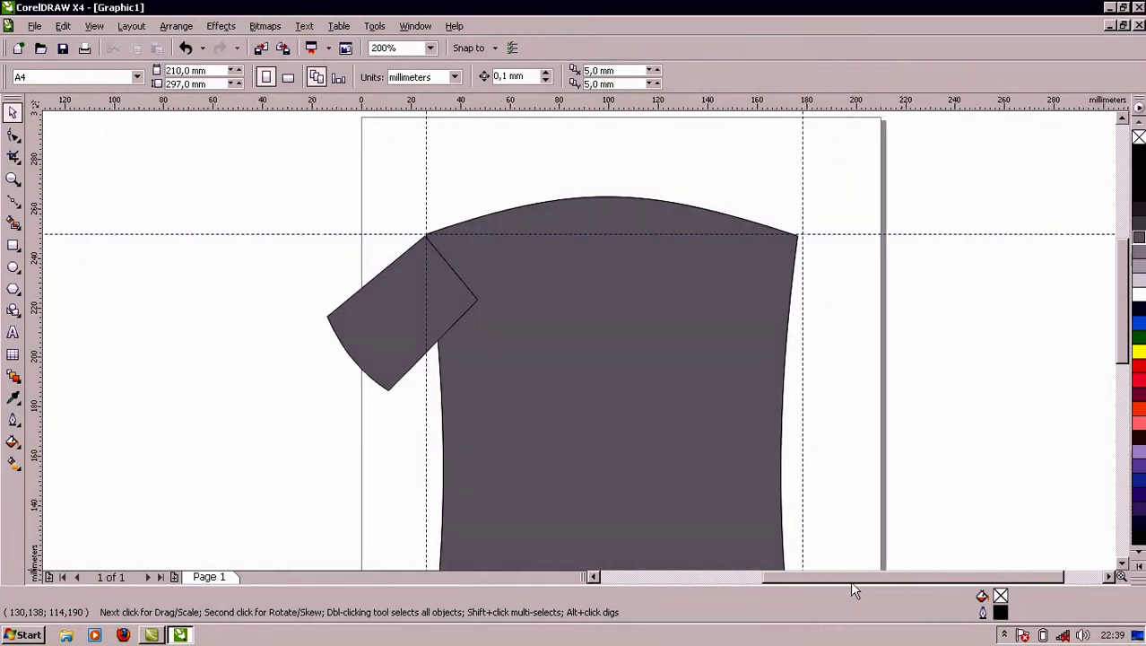
left_click(391, 347)
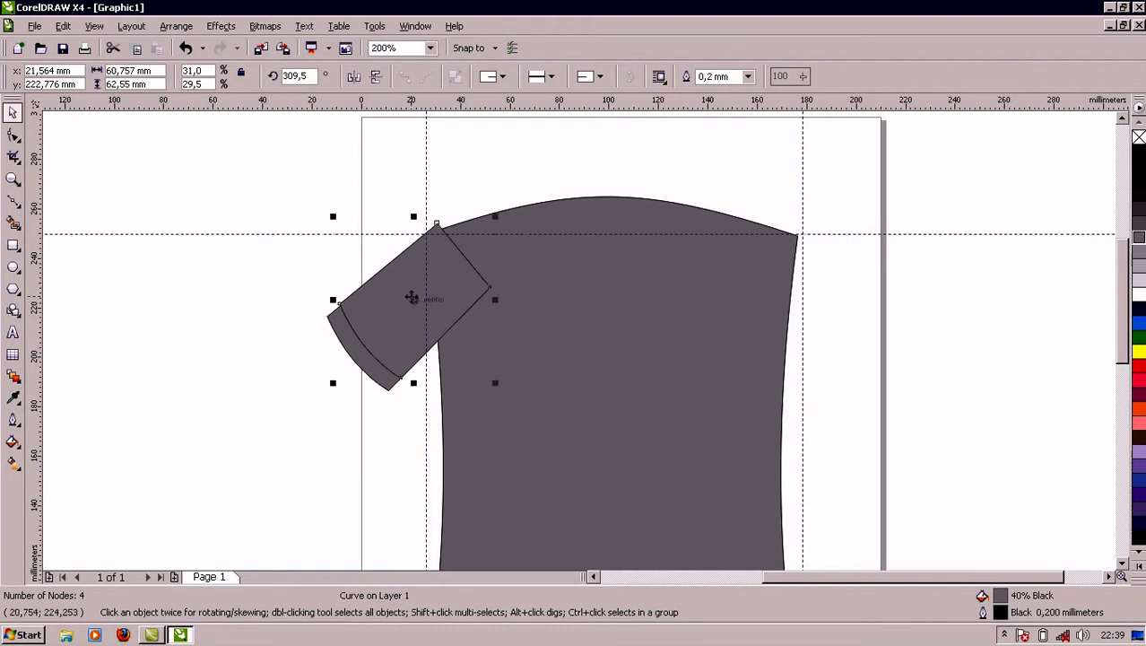
left_click_drag(391, 287, 709, 304)
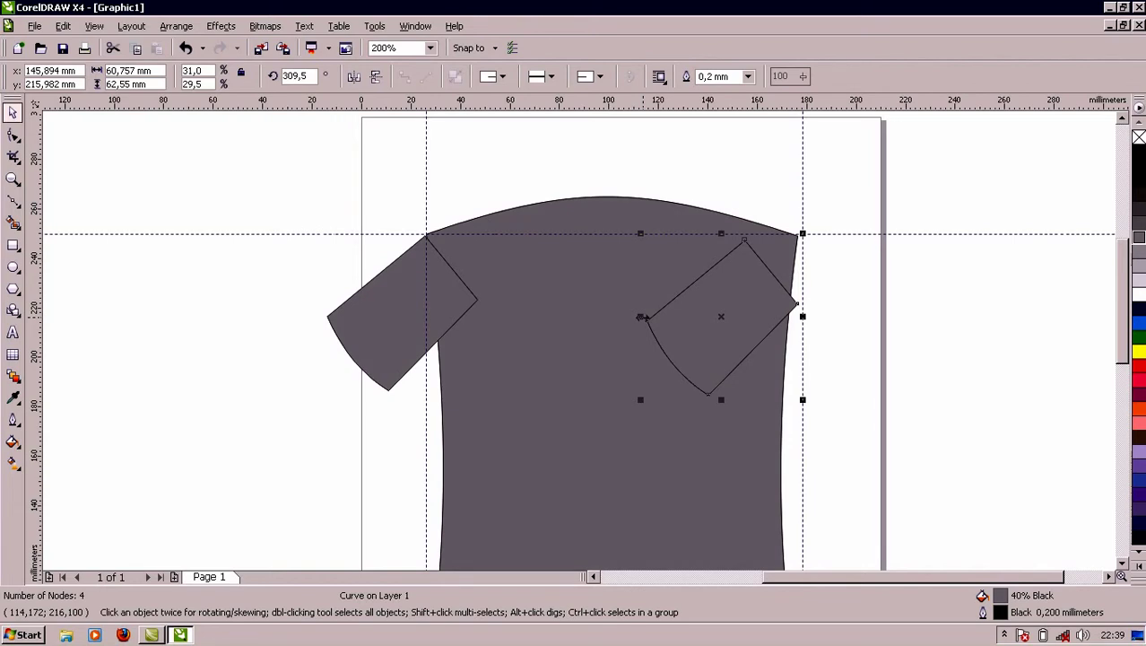
left_click_drag(639, 315, 861, 305)
left_click_drag(921, 331, 869, 329)
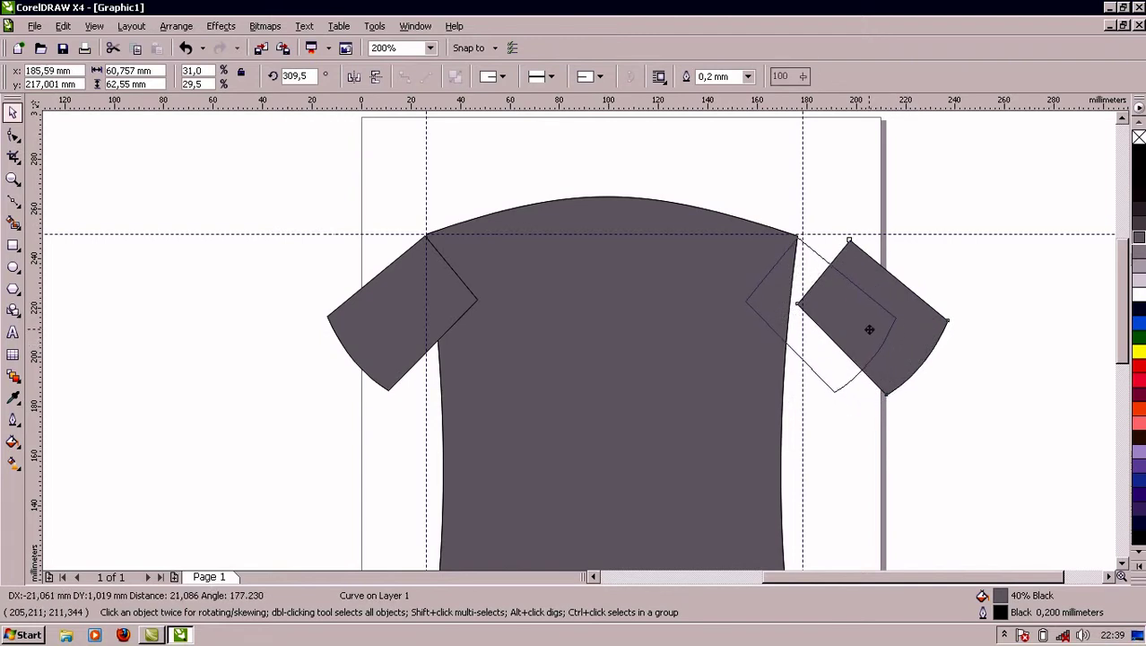
left_click_drag(869, 330, 869, 329)
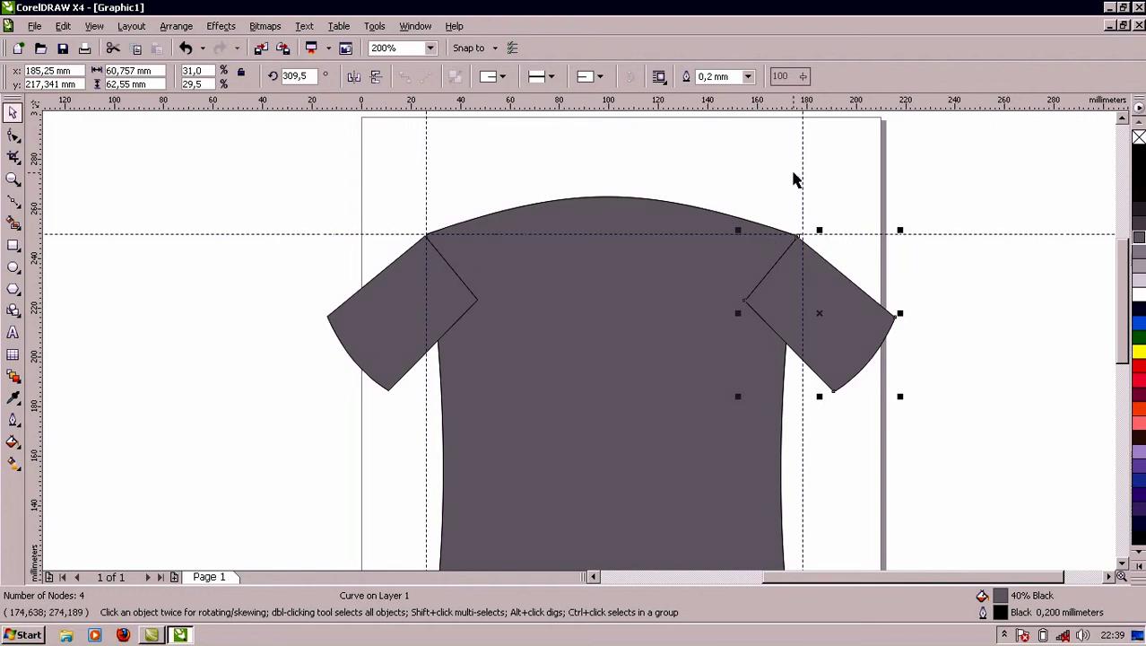
Shift the right vertical guideline to about 176 mm, in line with the body's upper-right corner
left_click_drag(801, 176, 795, 179)
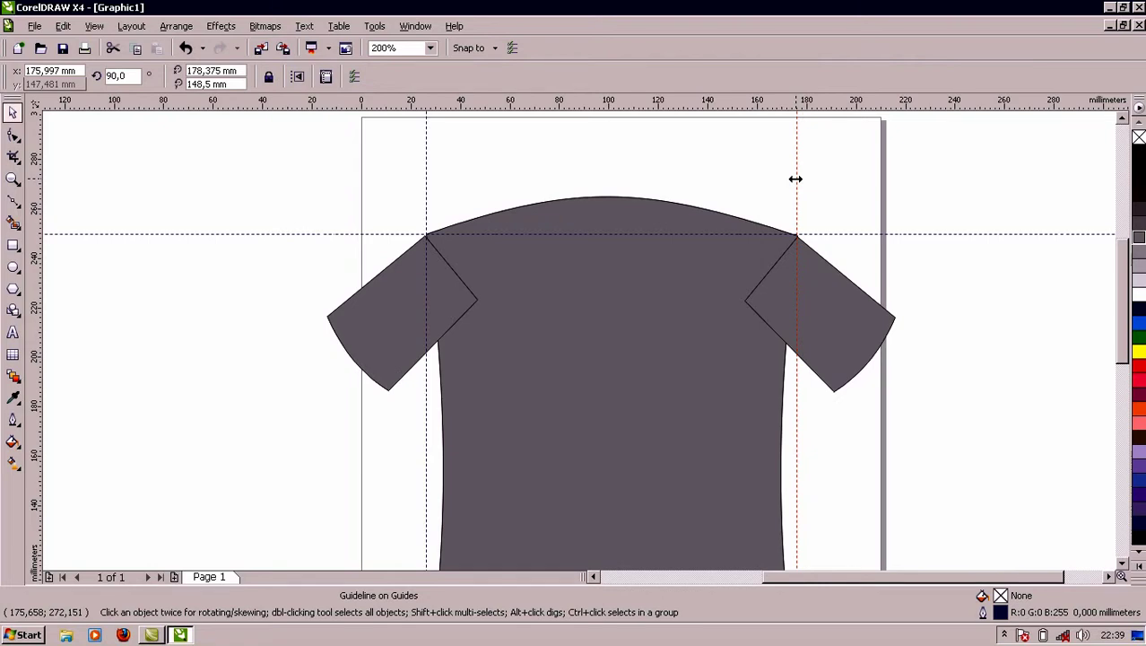
left_click(777, 180)
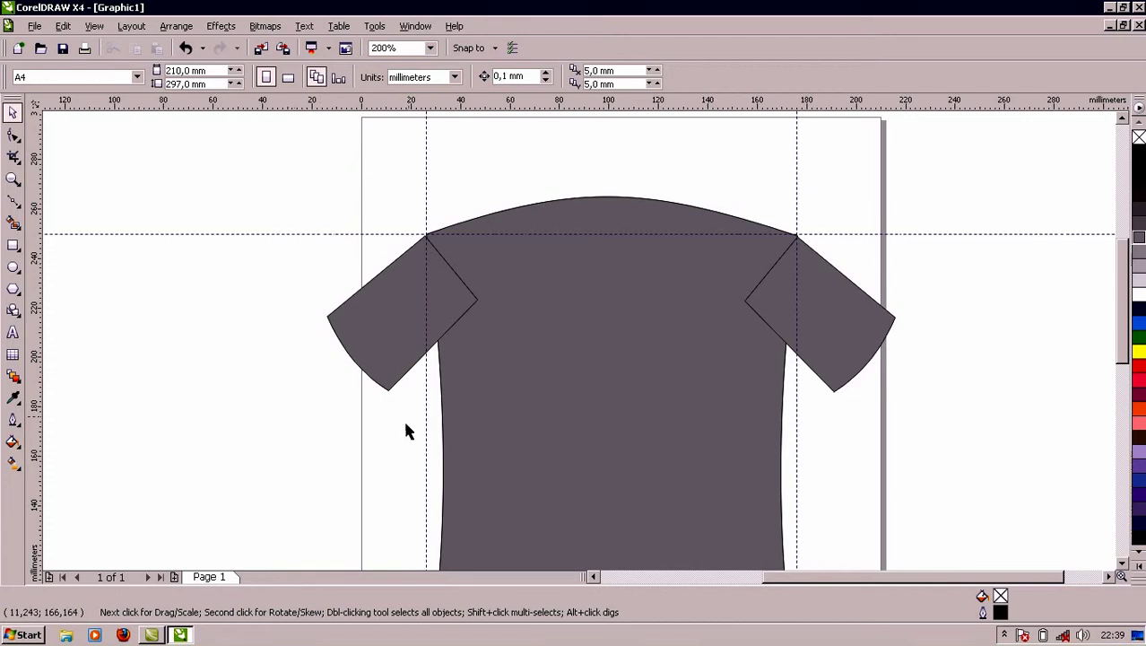
Weld the left sleeve, body and right sleeve into a single shirt shape
left_click(388, 336)
left_click(556, 287, "shift")
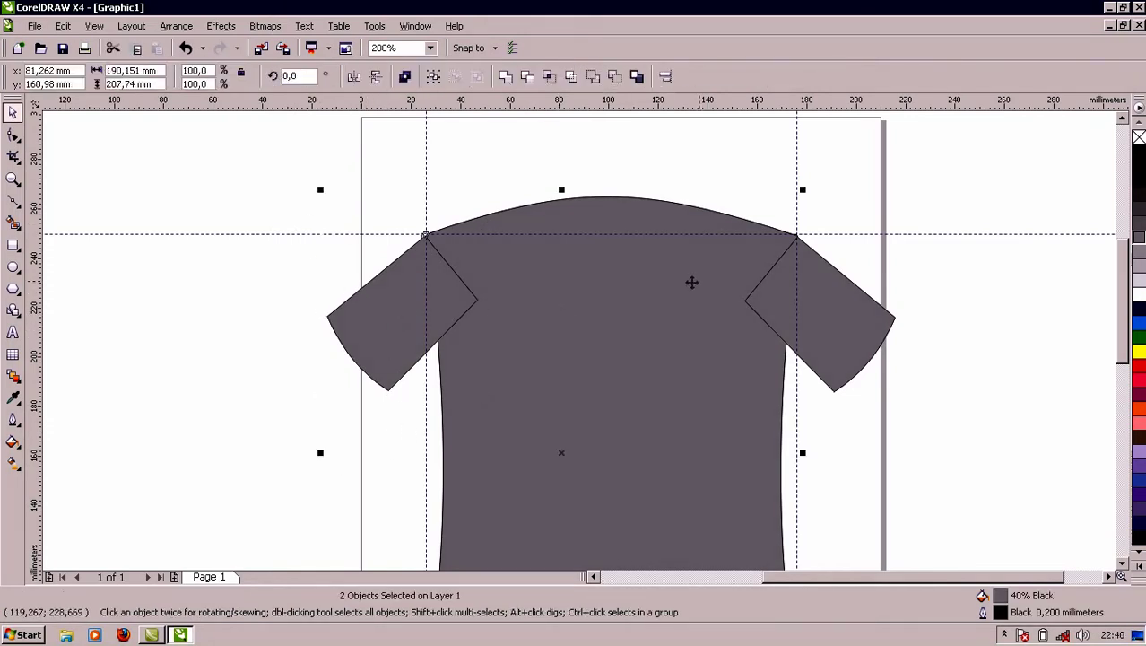
left_click(821, 319, "shift")
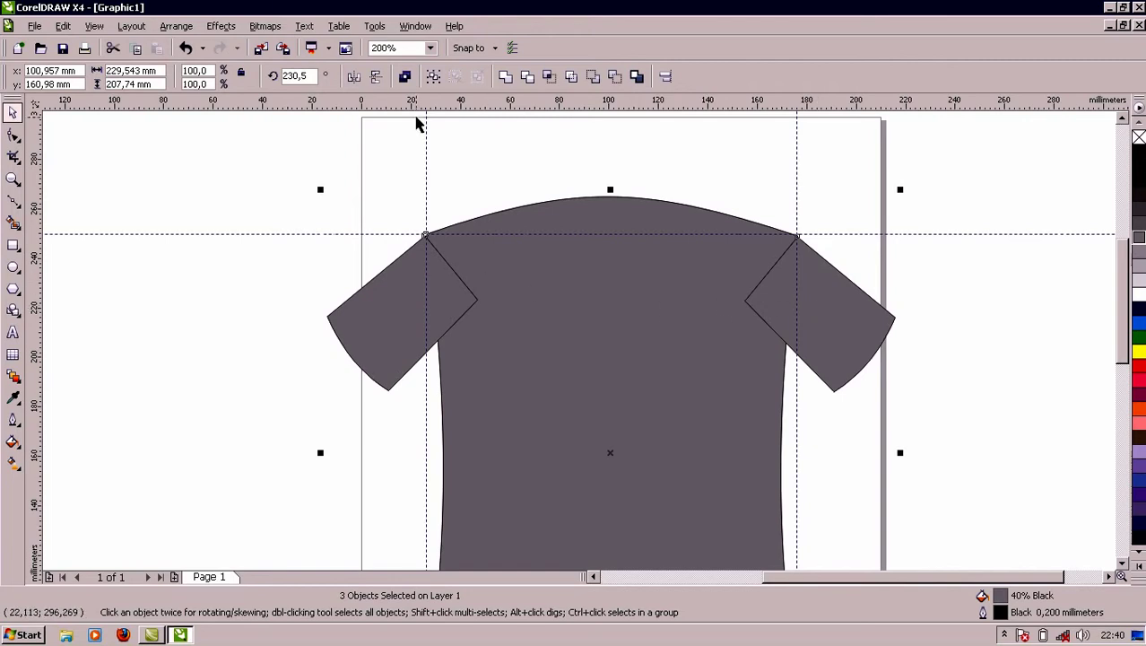
left_click(505, 78)
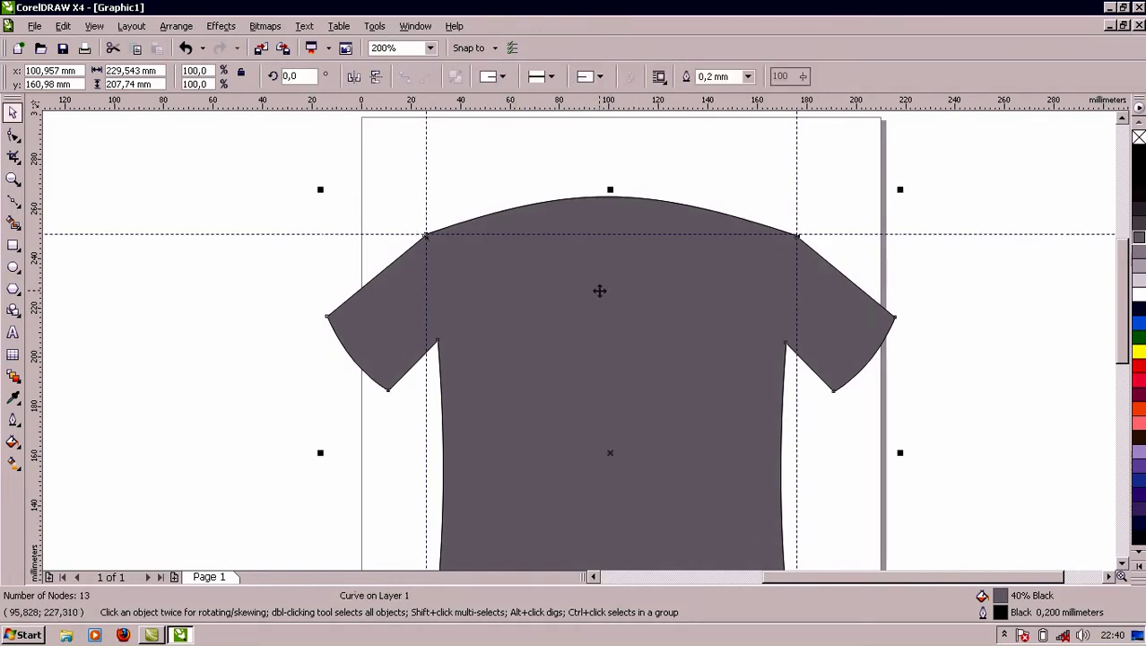
Draw an ellipse about 55 × 21 mm outside the page, left of the shirt, and fill it with 90% Black
left_click(599, 290)
scroll(581, 335, "down", 1)
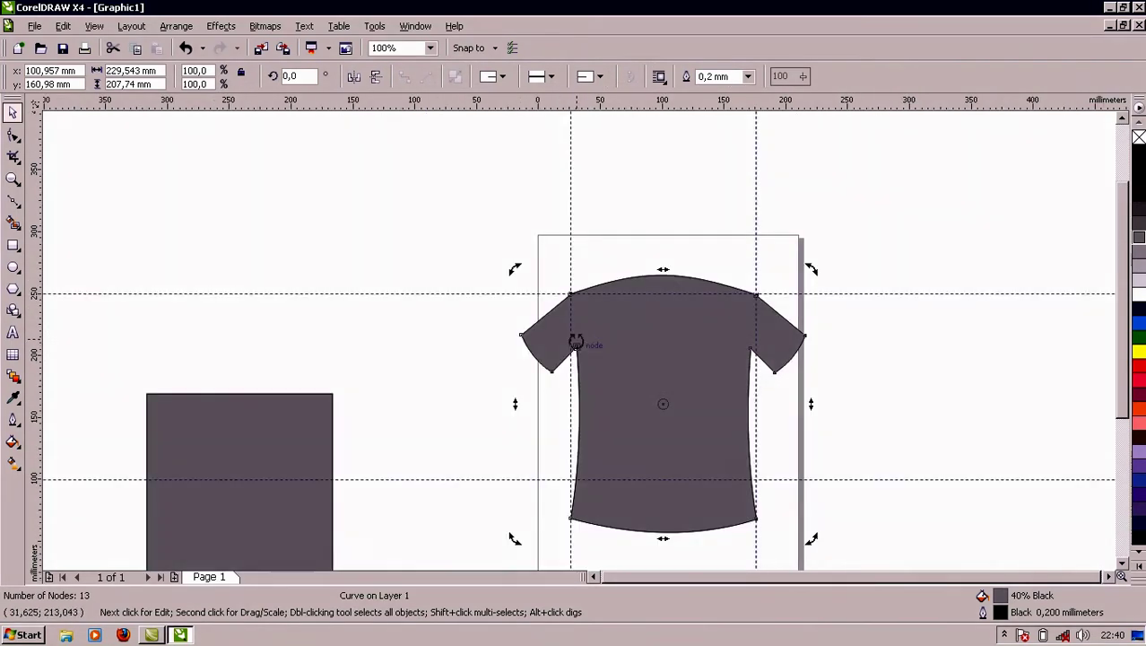
scroll(578, 340, "up", 1)
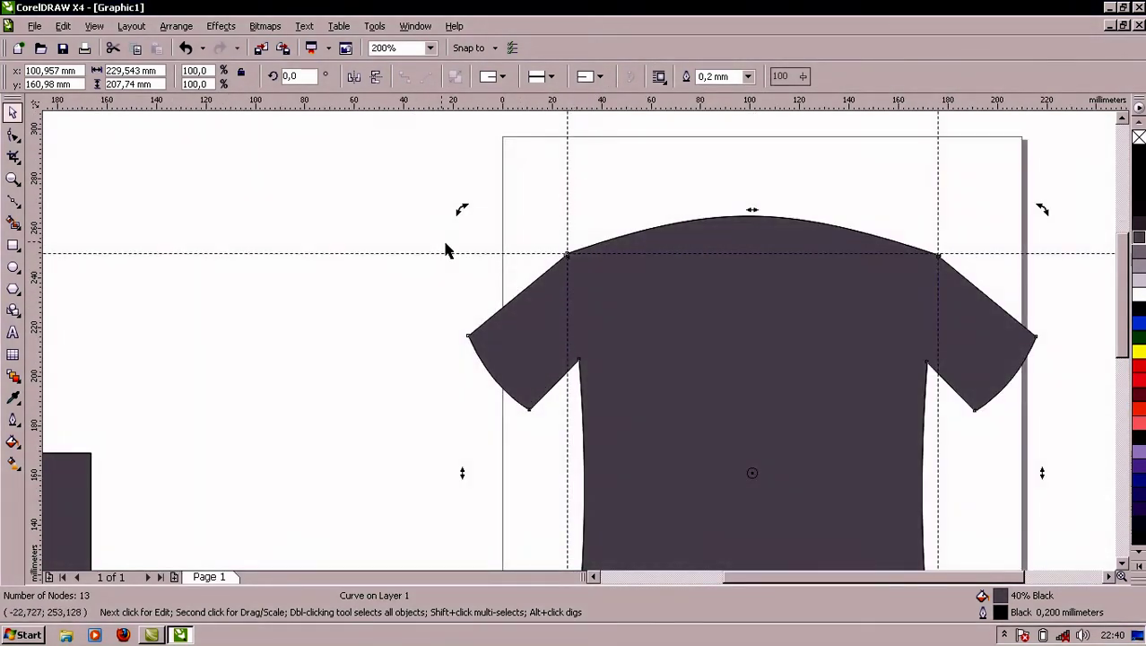
left_click(12, 266)
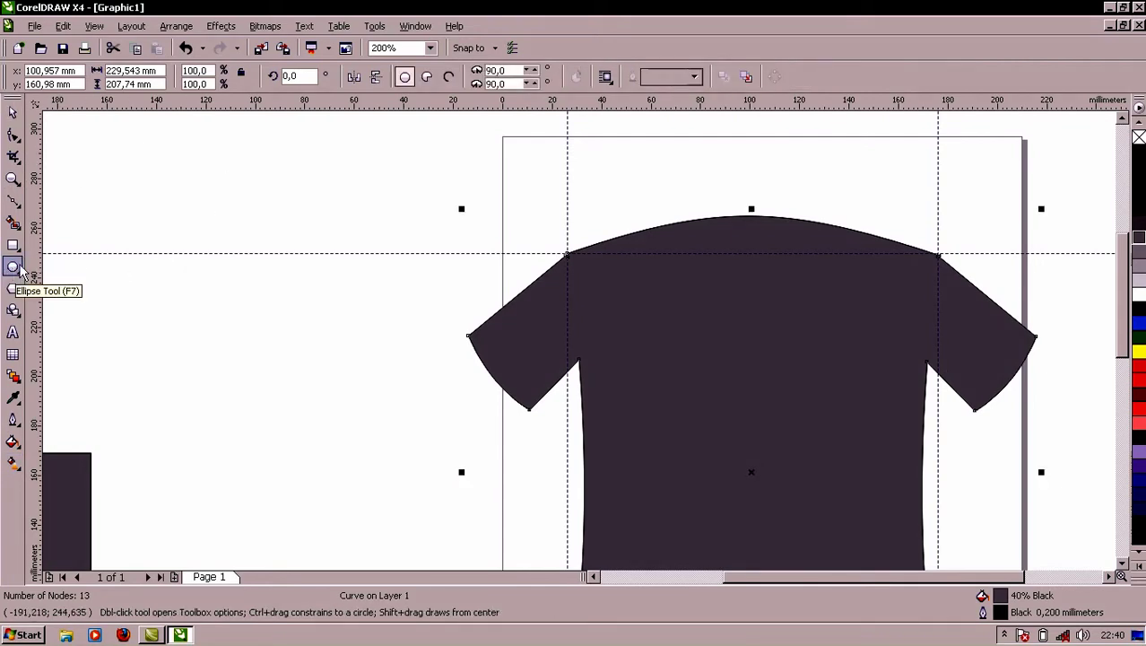
left_click_drag(153, 169, 288, 222)
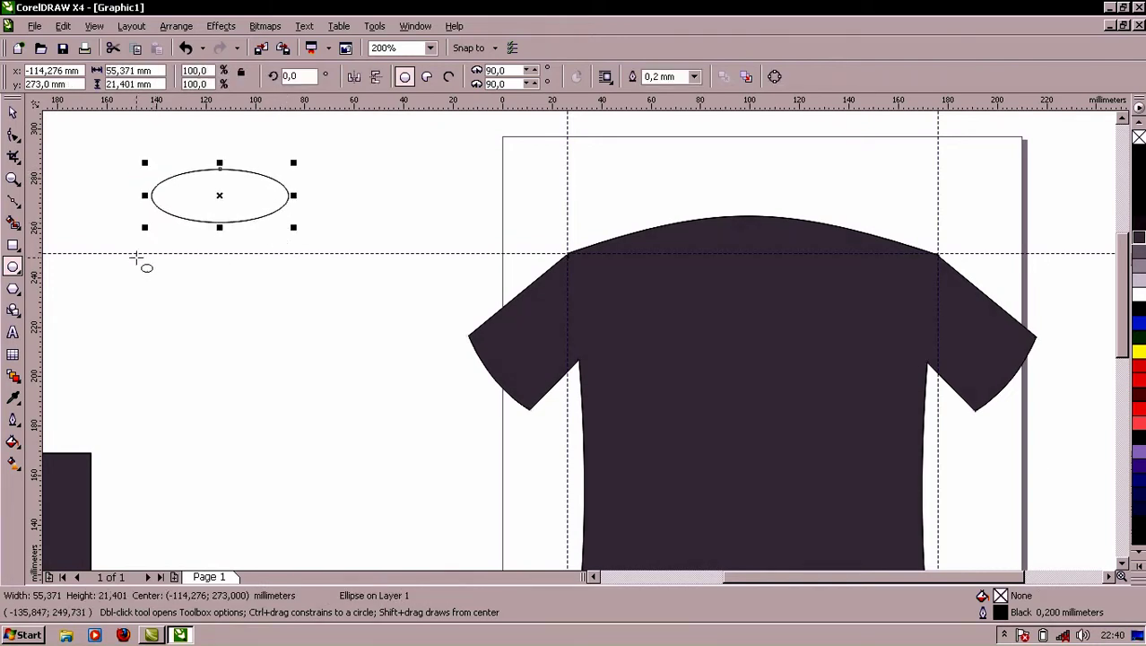
left_click(1137, 180)
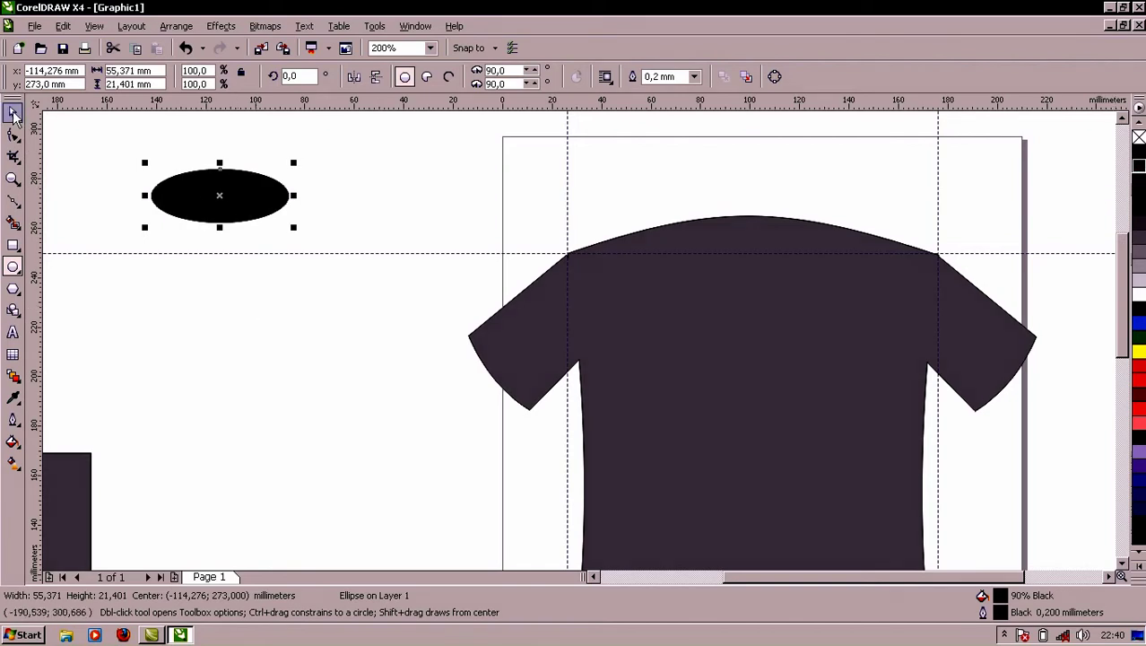
Duplicate the ellipse with an offset of 5 mm to the right and 5 mm up
left_click(13, 112)
key("Right")
key("Up")
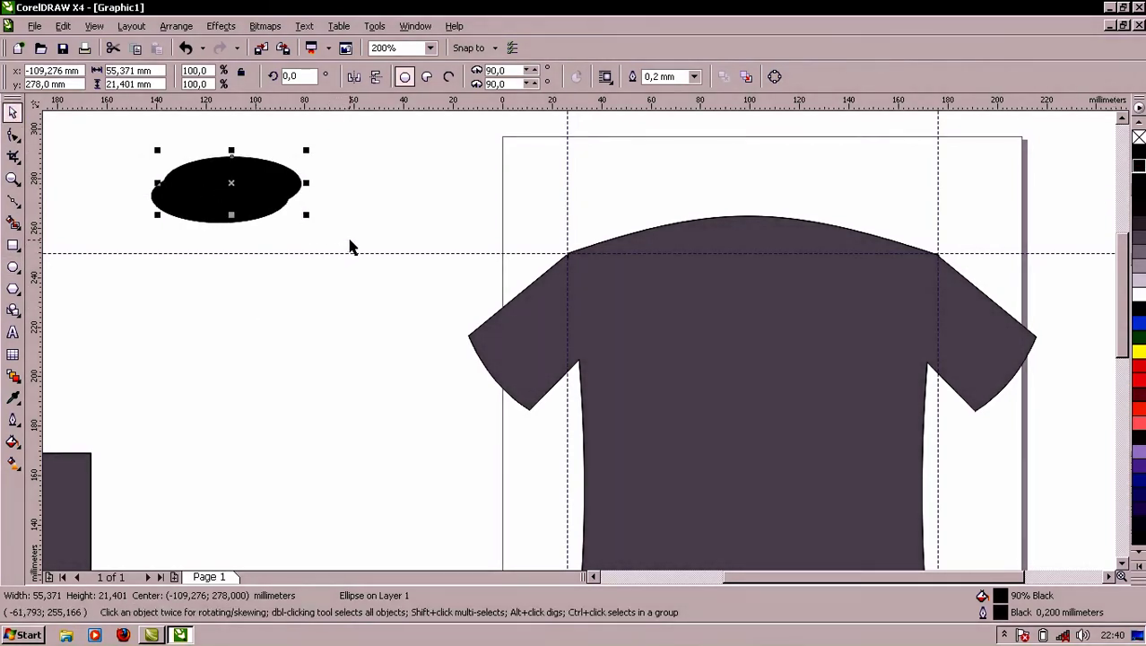
Scale the duplicate ellipse down to about 40.5 × 15.7 mm and align it with the larger ellipse by top and horizontal center
left_click_drag(305, 149, 297, 169)
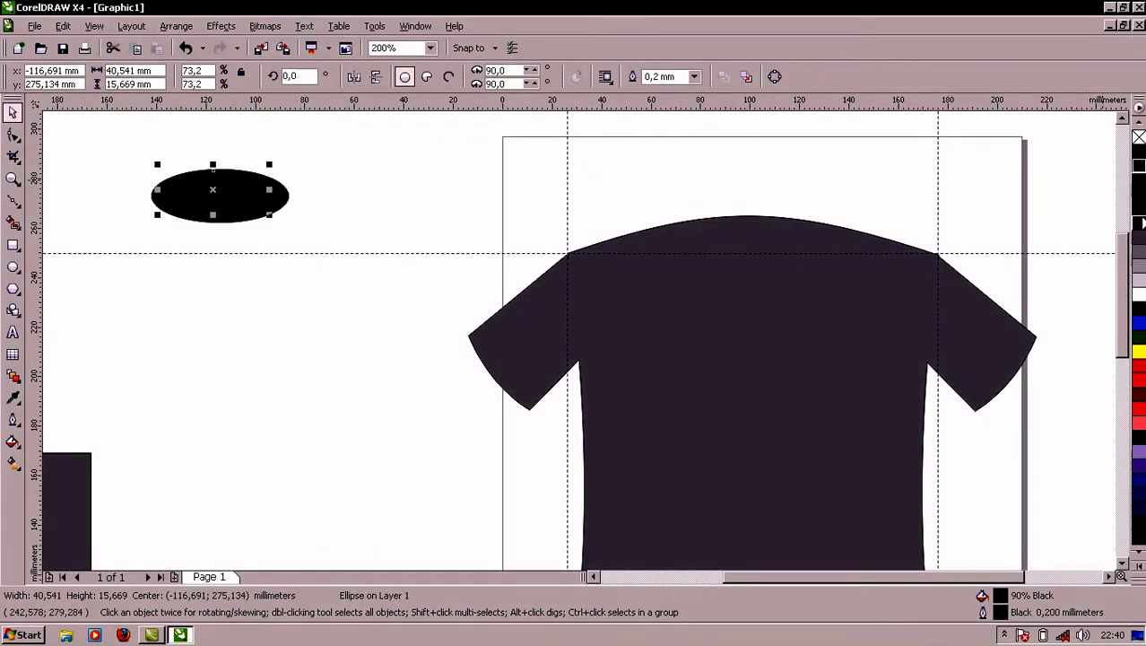
left_click(280, 203, "shift")
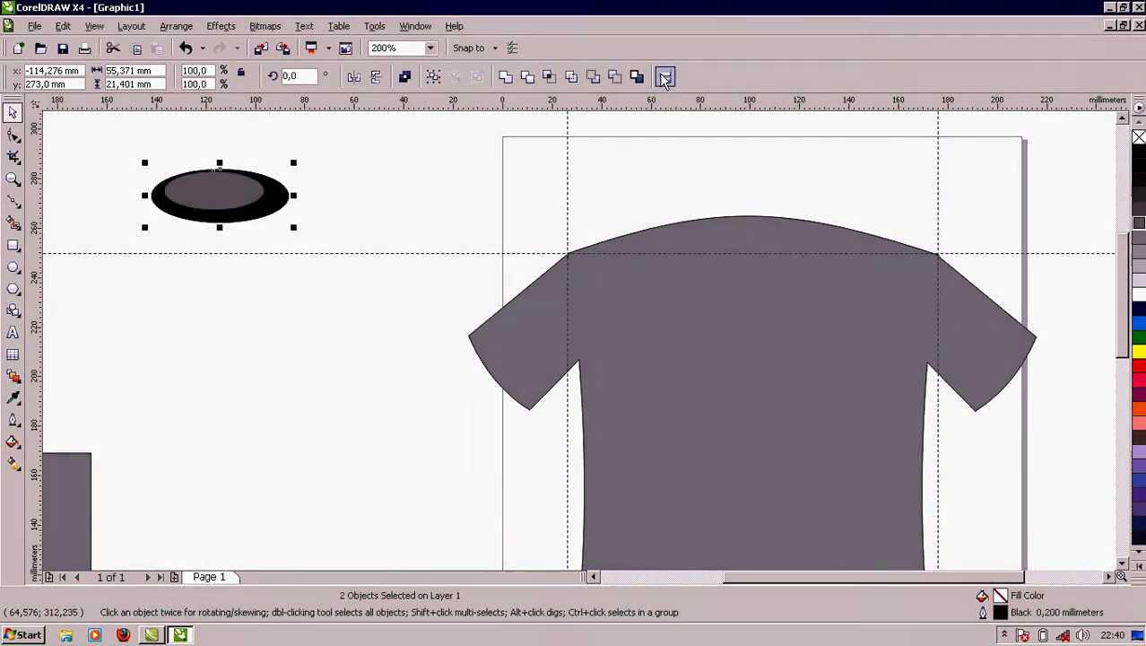
left_click(665, 79)
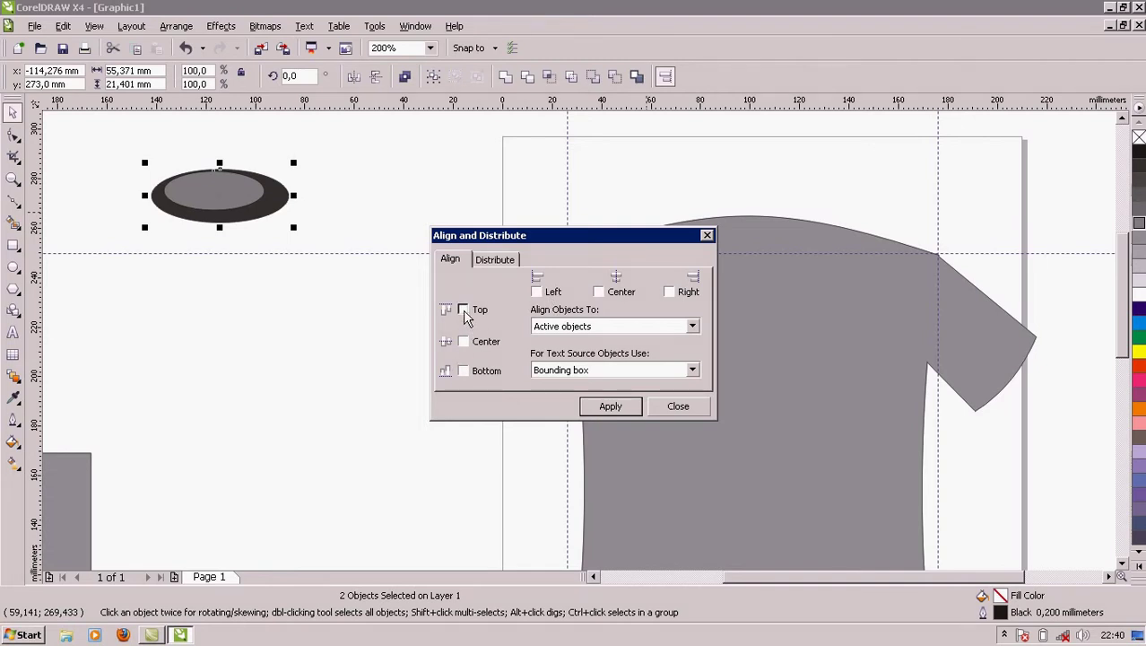
left_click(598, 292)
left_click(609, 406)
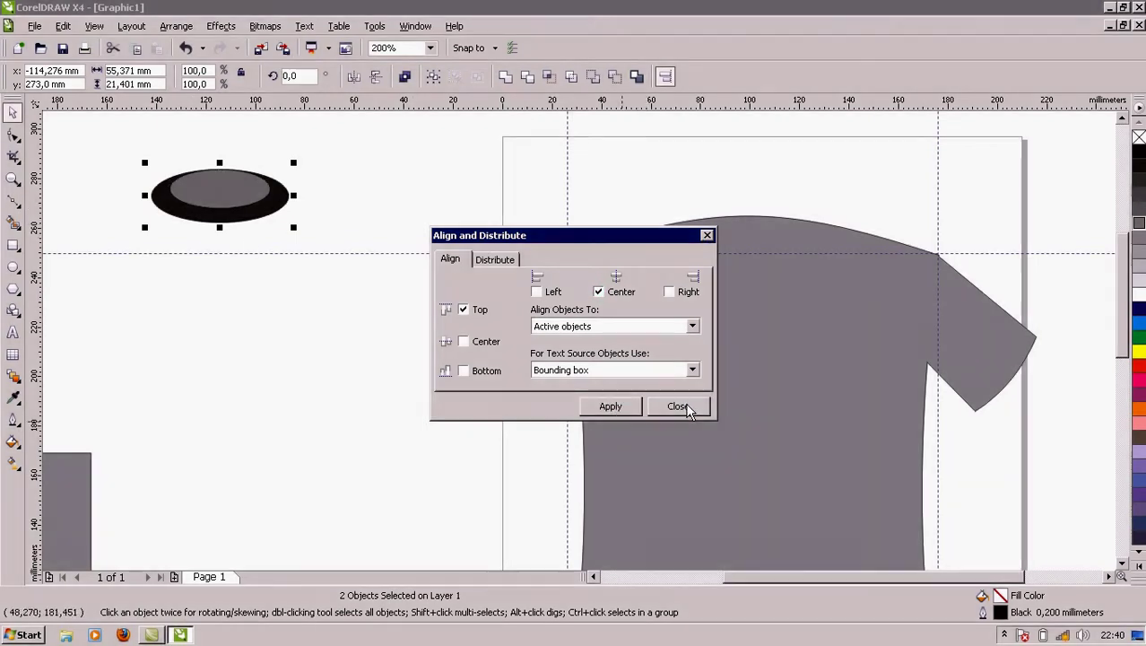
left_click(678, 405)
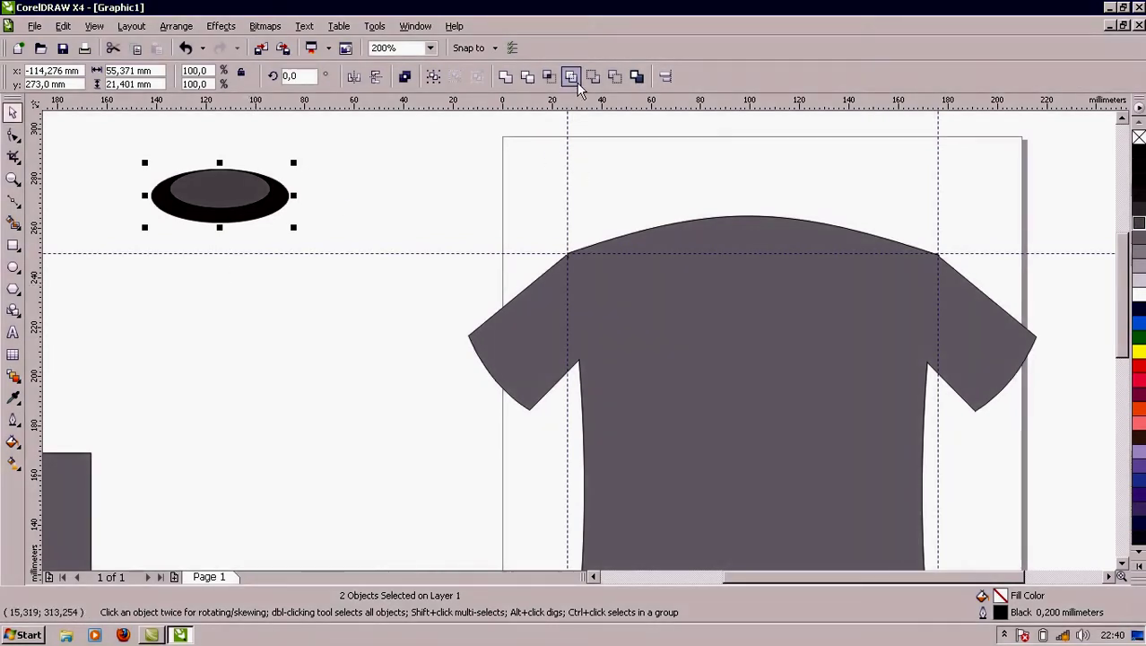
Subtract the smaller ellipse from the larger one with Back Minus Front to form a collar ring
left_click(612, 80)
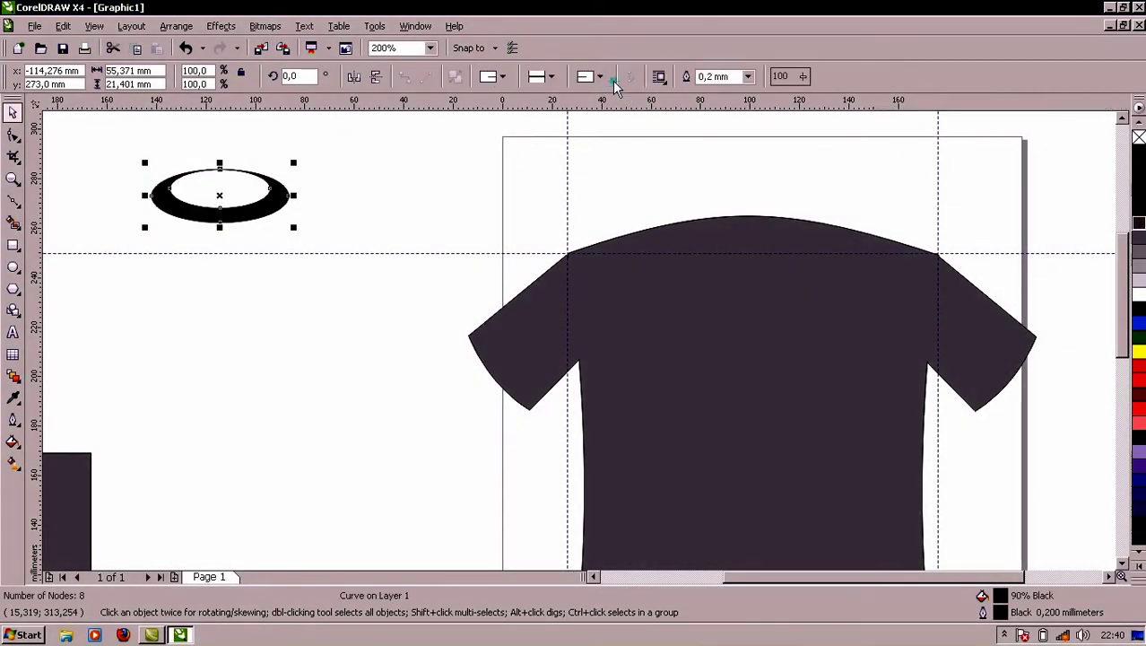
left_click(426, 249)
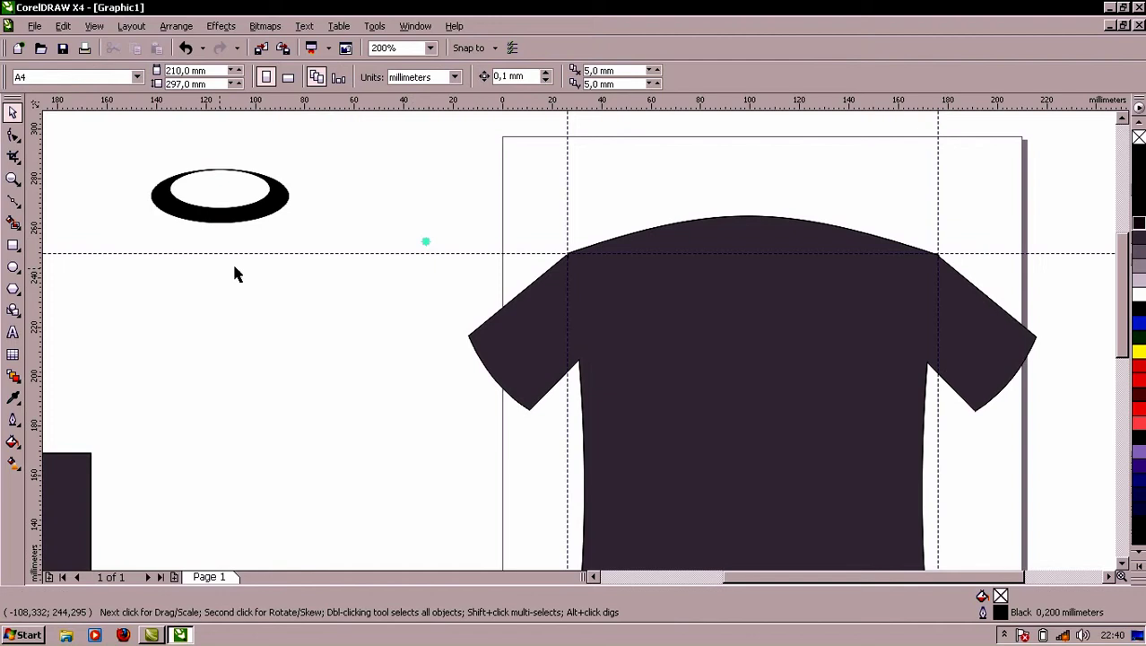
left_click(197, 209)
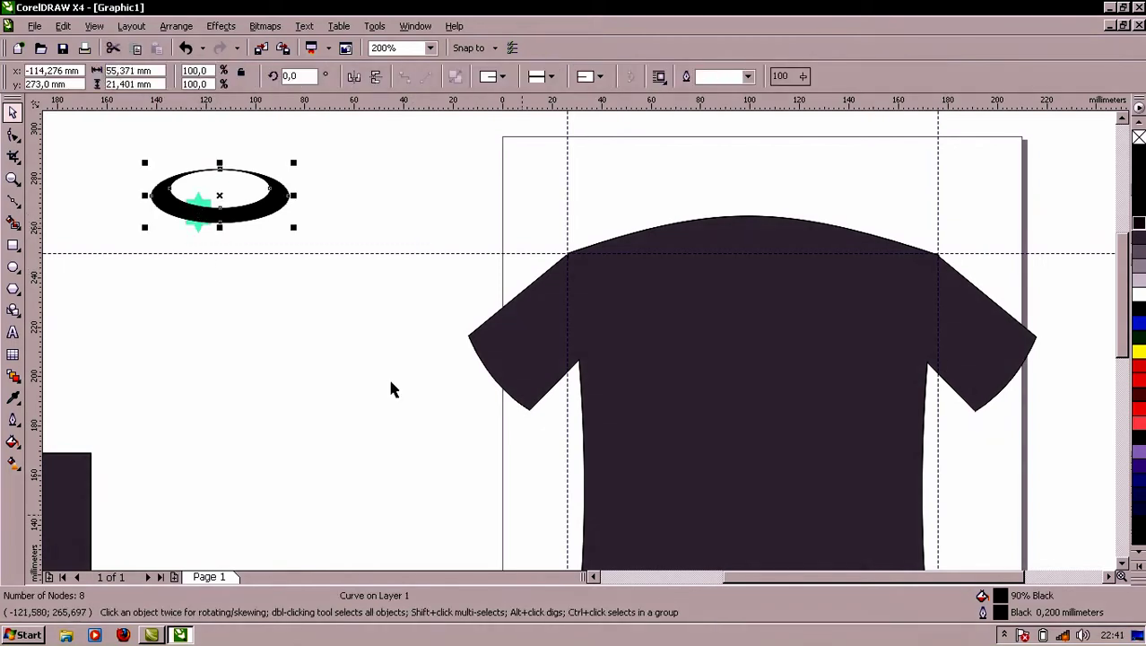
left_click(1005, 635)
left_click(1006, 635)
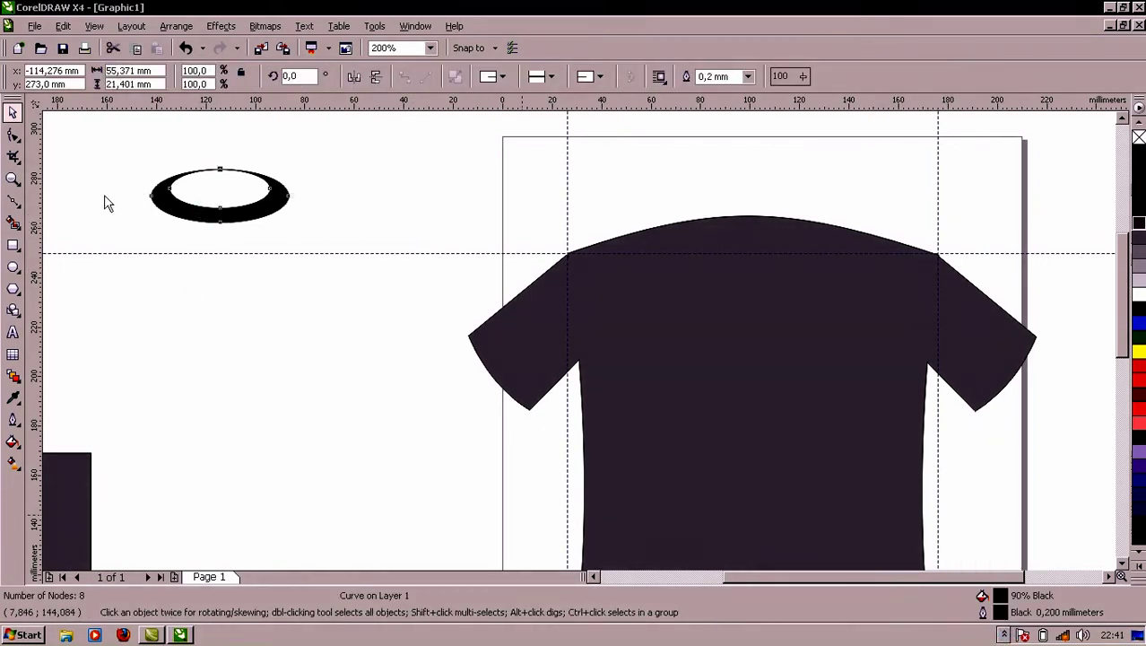
double_click(185, 209)
left_click(204, 204)
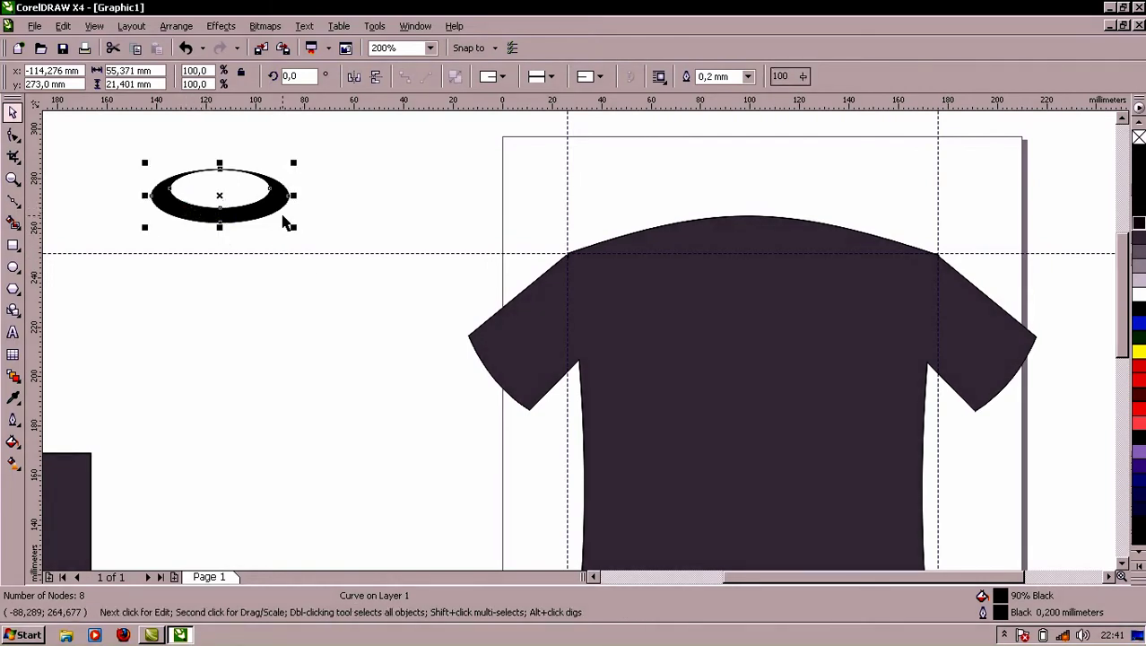
left_click(354, 216)
Move the ring onto the shirt's neck area and align it with the shirt by top and horizontal center
left_click(254, 212)
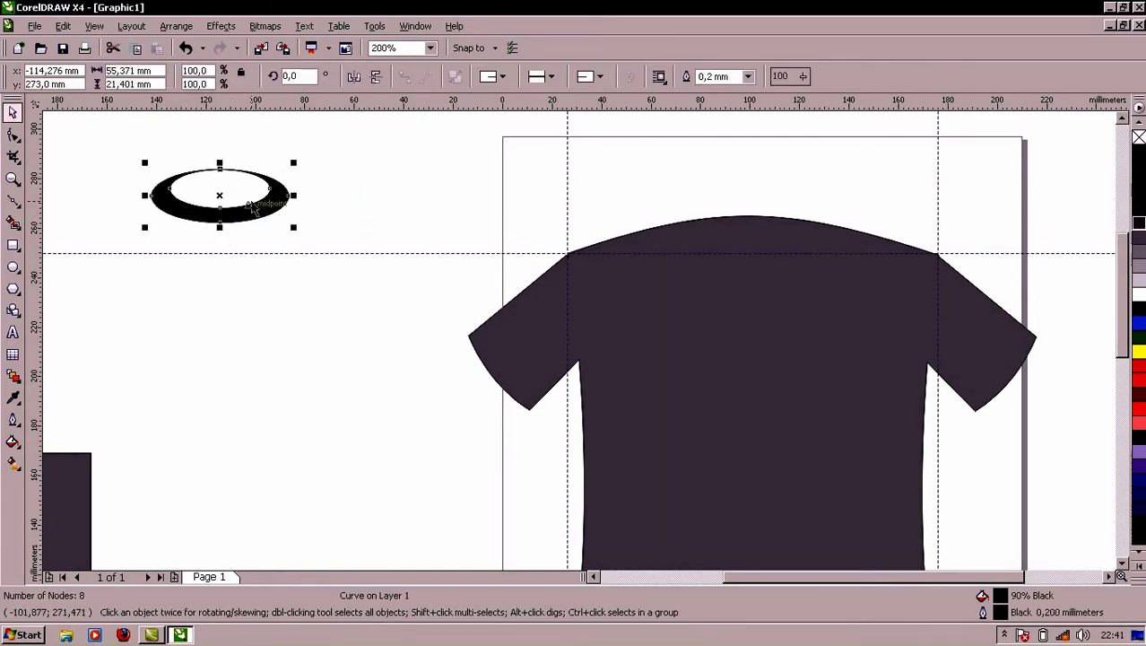
left_click_drag(255, 216, 774, 249)
left_click(775, 325, "shift")
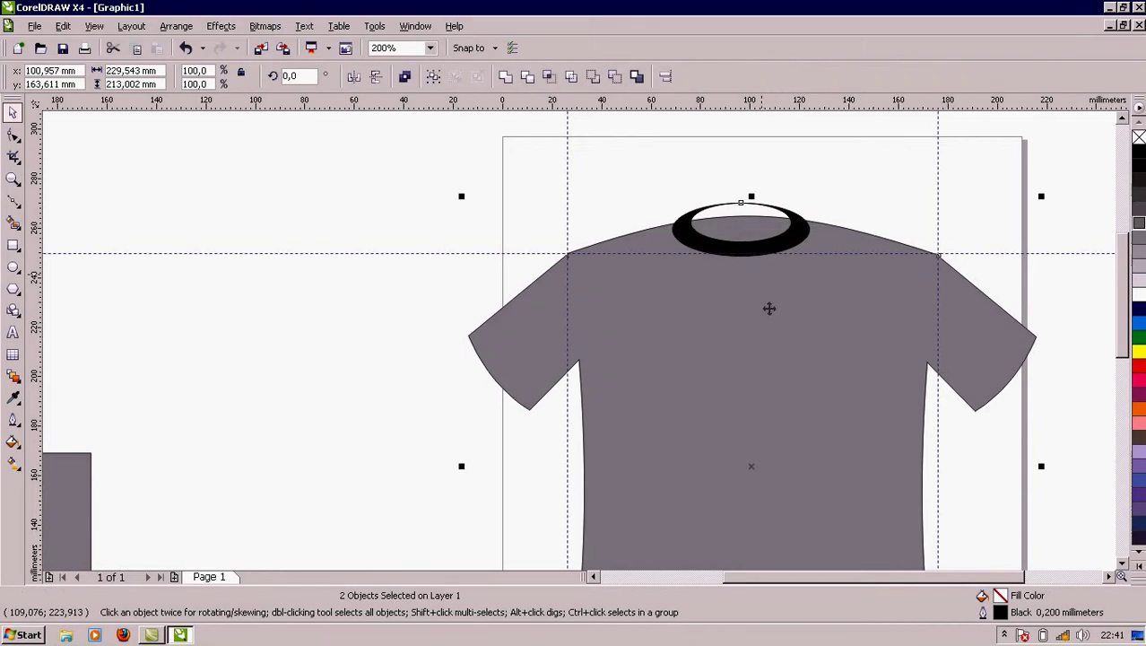
left_click(665, 78)
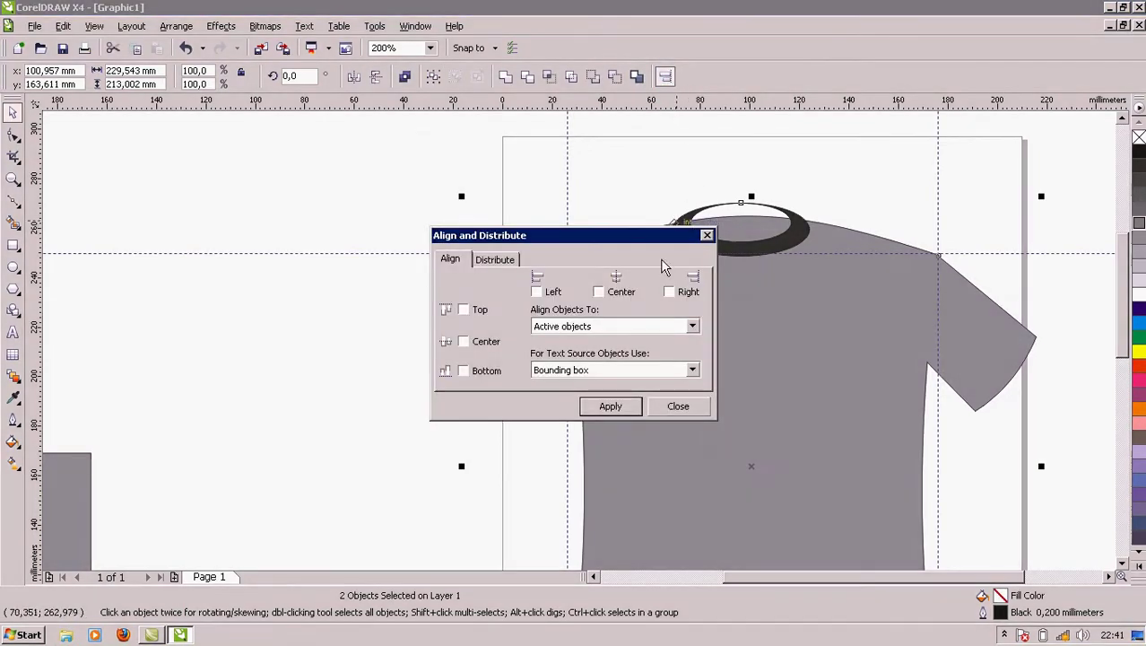
left_click(598, 292)
left_click(464, 309)
left_click(611, 408)
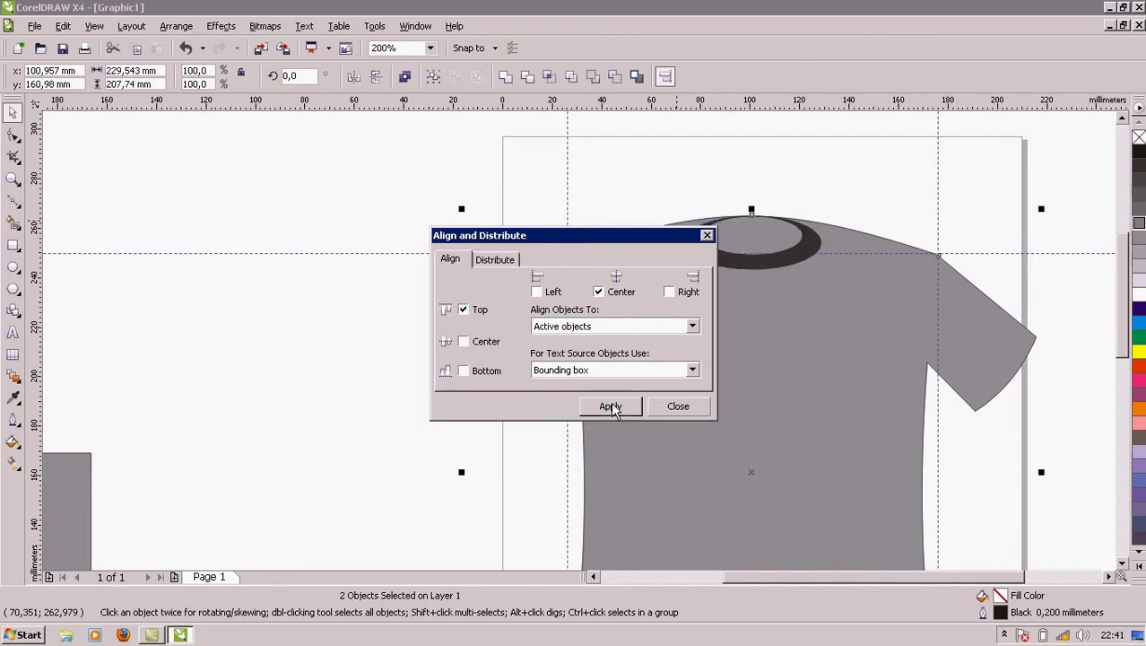
left_click(707, 236)
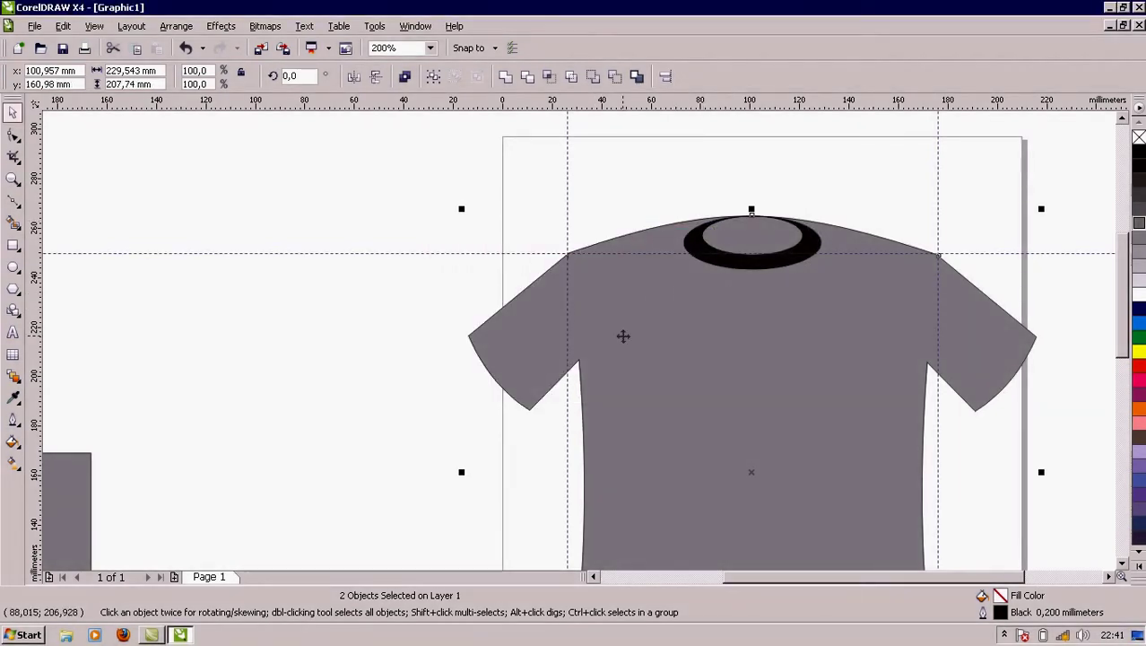
Raise the ring about 8.5 mm straight up so that it overlaps the shirt's upper edge
left_click(351, 268)
left_click(730, 267)
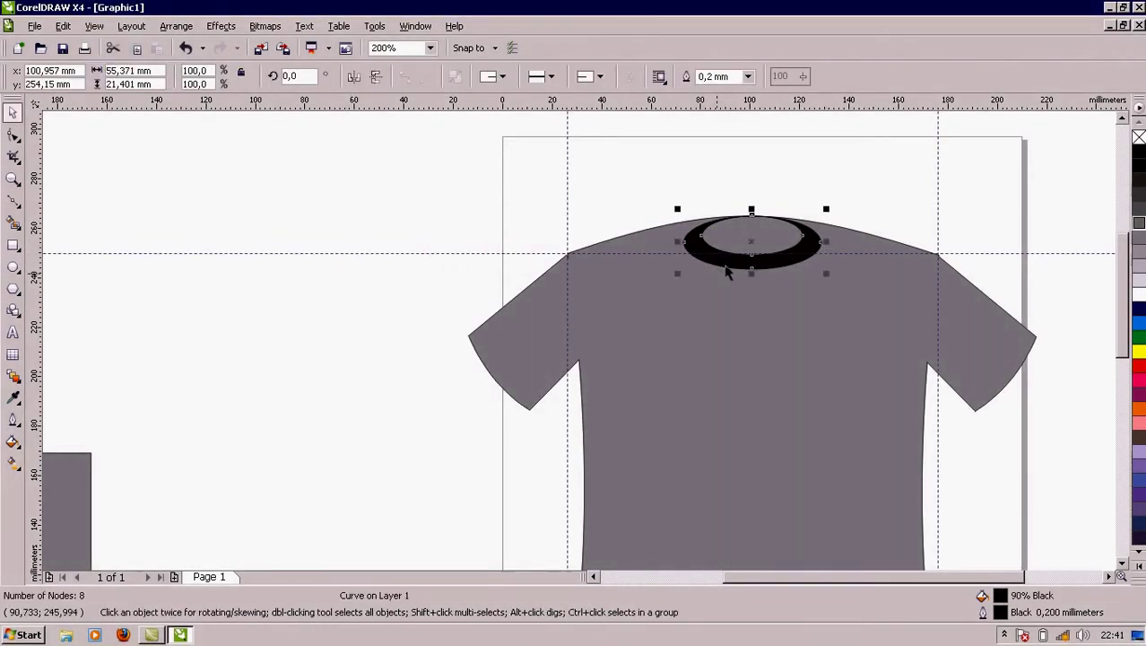
left_click_drag(751, 265, 752, 235)
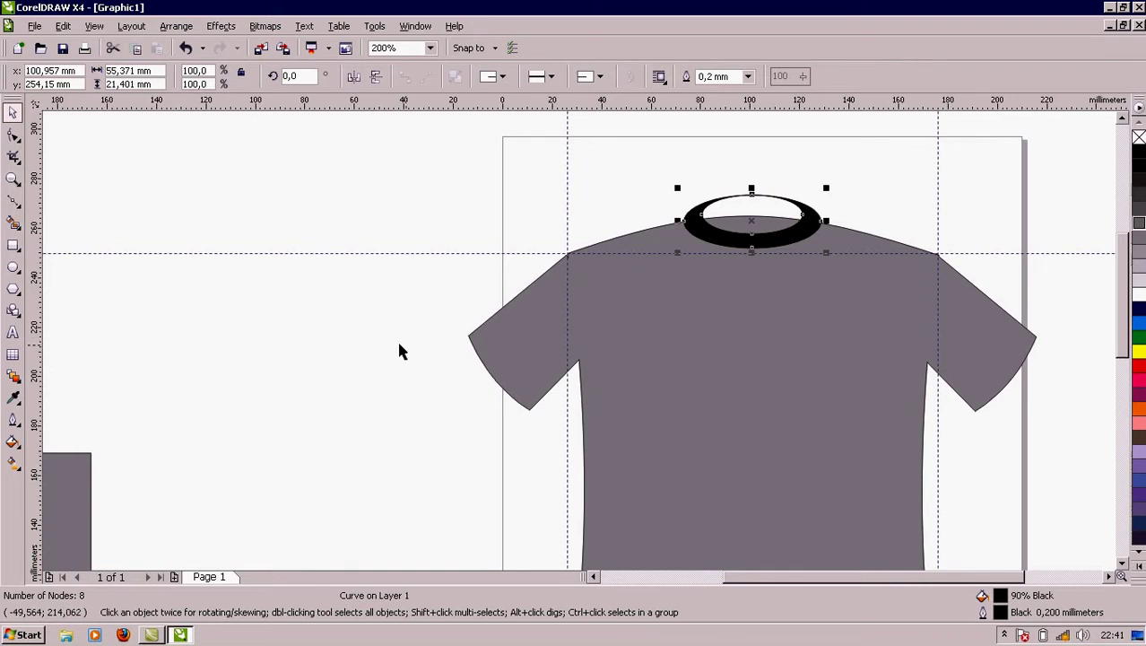
Intersect the ring with the shirt to create a collar piece bounded by the shirt's upper edge
left_click(604, 339, "shift")
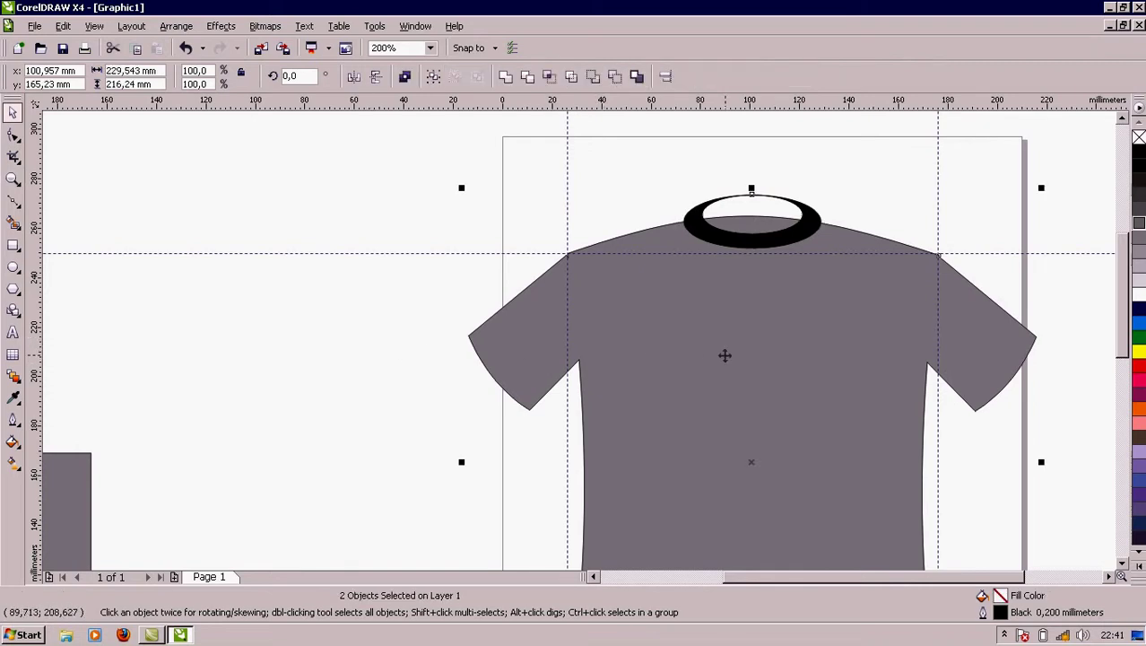
left_click_drag(295, 240, 295, 240)
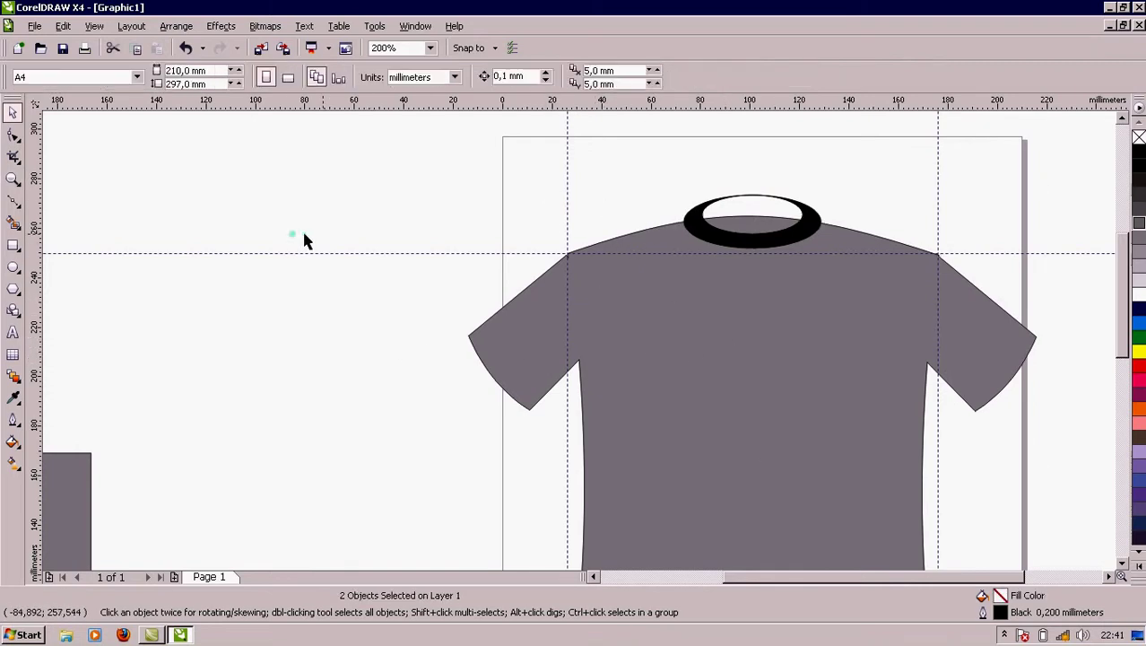
left_click(737, 242)
left_click(603, 321, "shift")
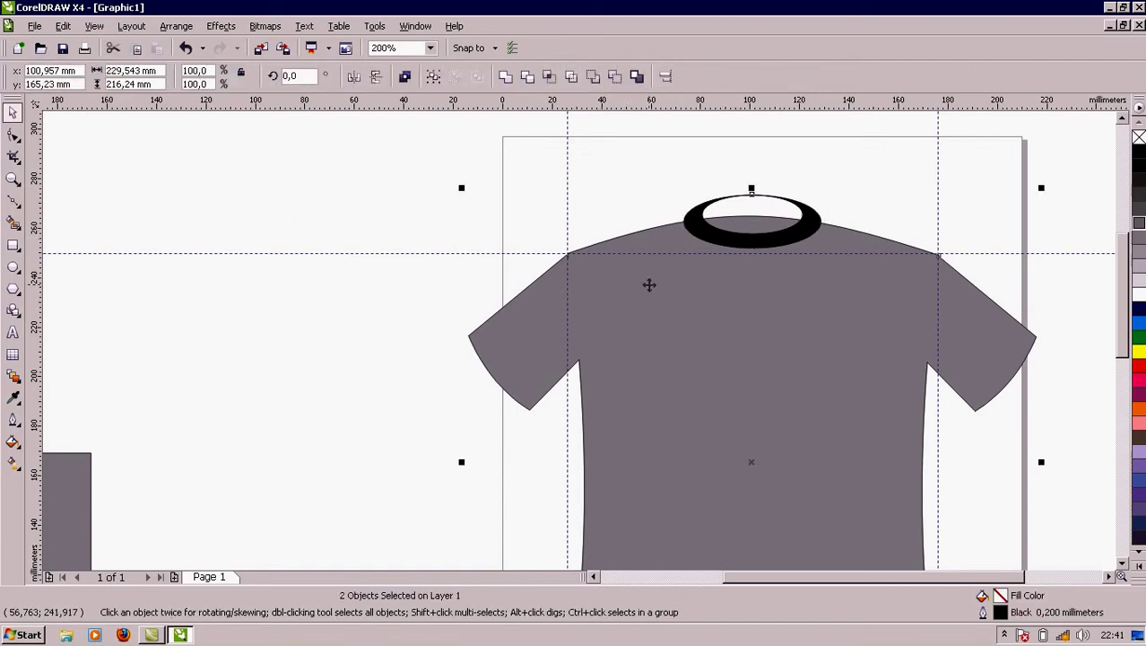
left_click(555, 82)
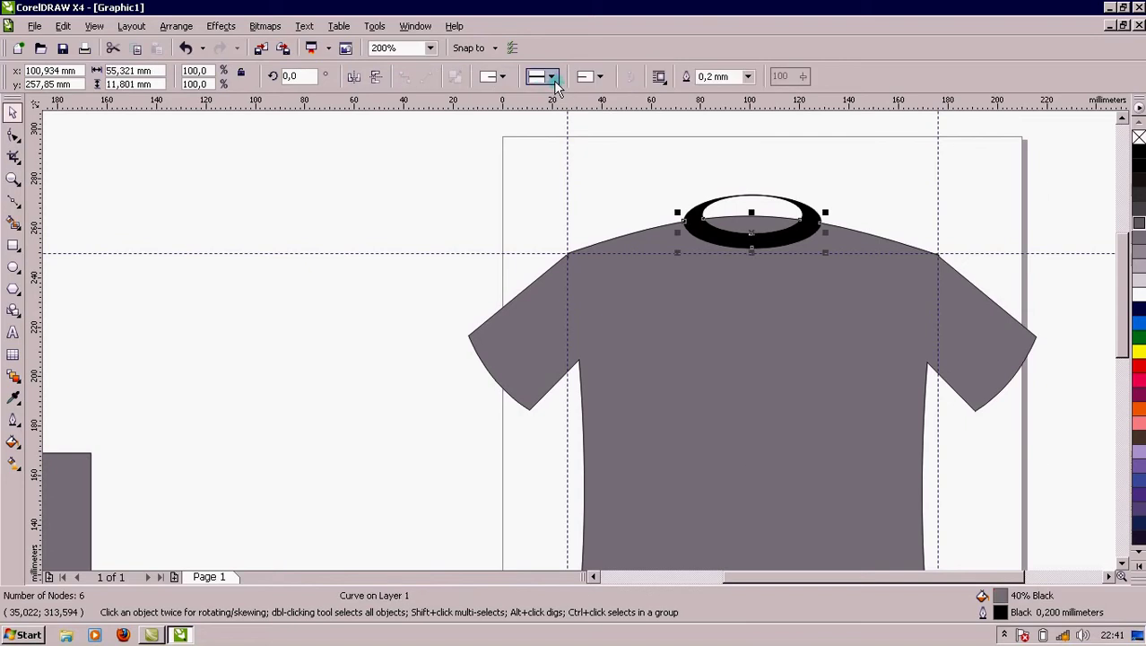
Move the original ring outside the page, left of the shirt, and fill the intersected collar piece with 90% Black
left_click(473, 217)
left_click_drag(696, 225, 310, 184)
left_click(741, 242)
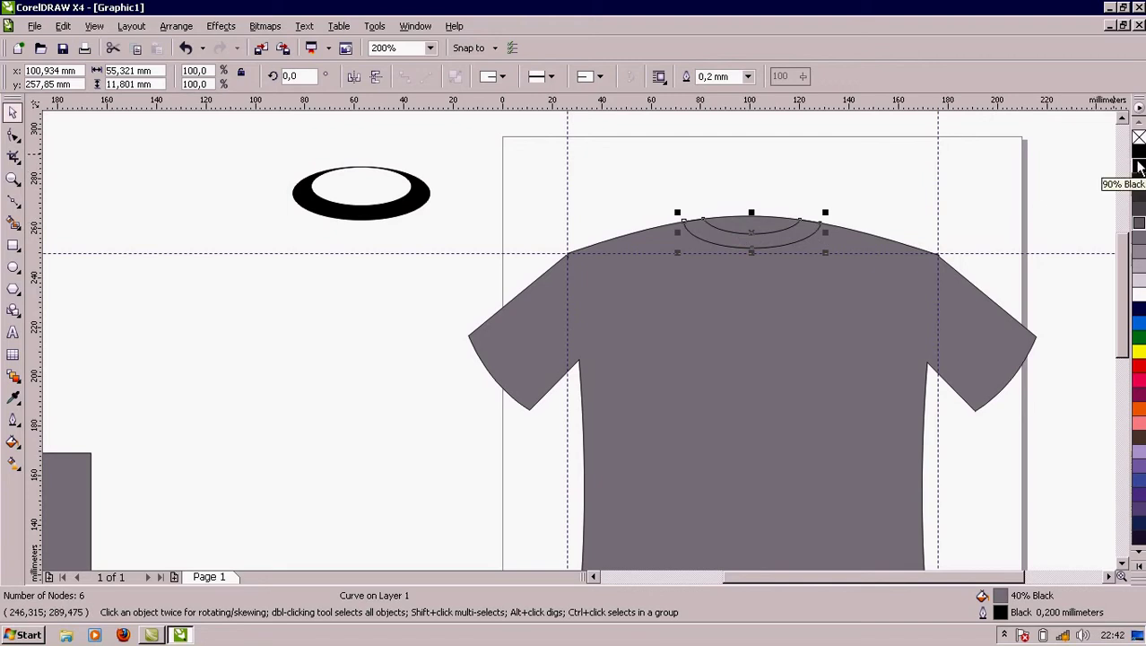
left_click(1139, 166)
left_click(859, 178)
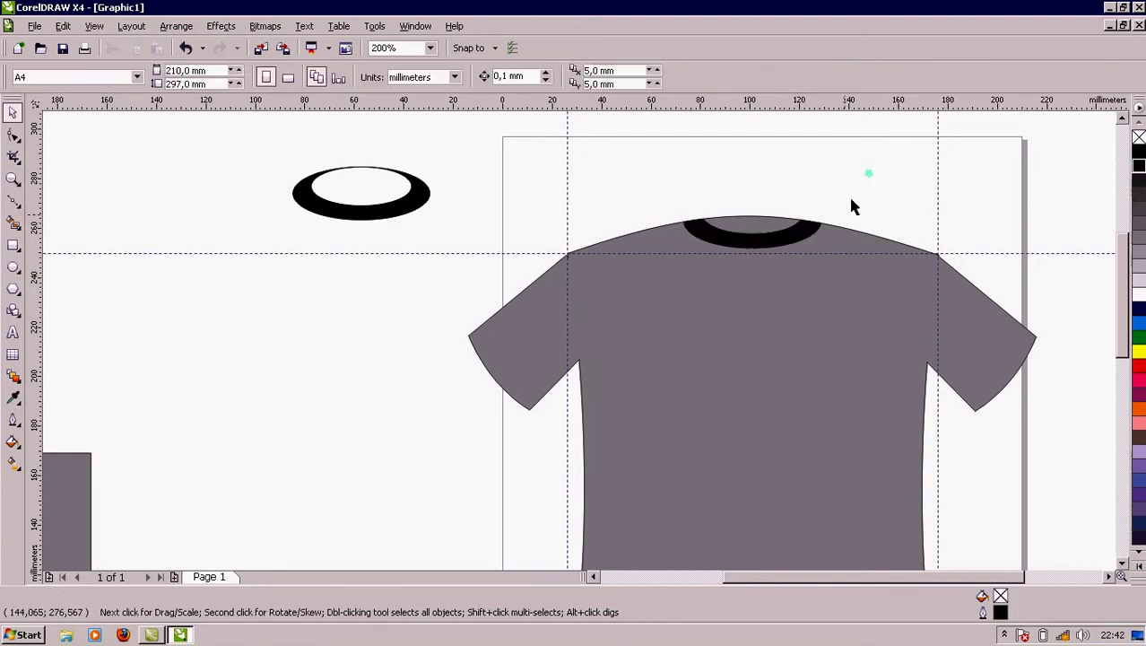
Examine the shirt and its collar, both as a whole and close up from neckline to hem
key("F3")
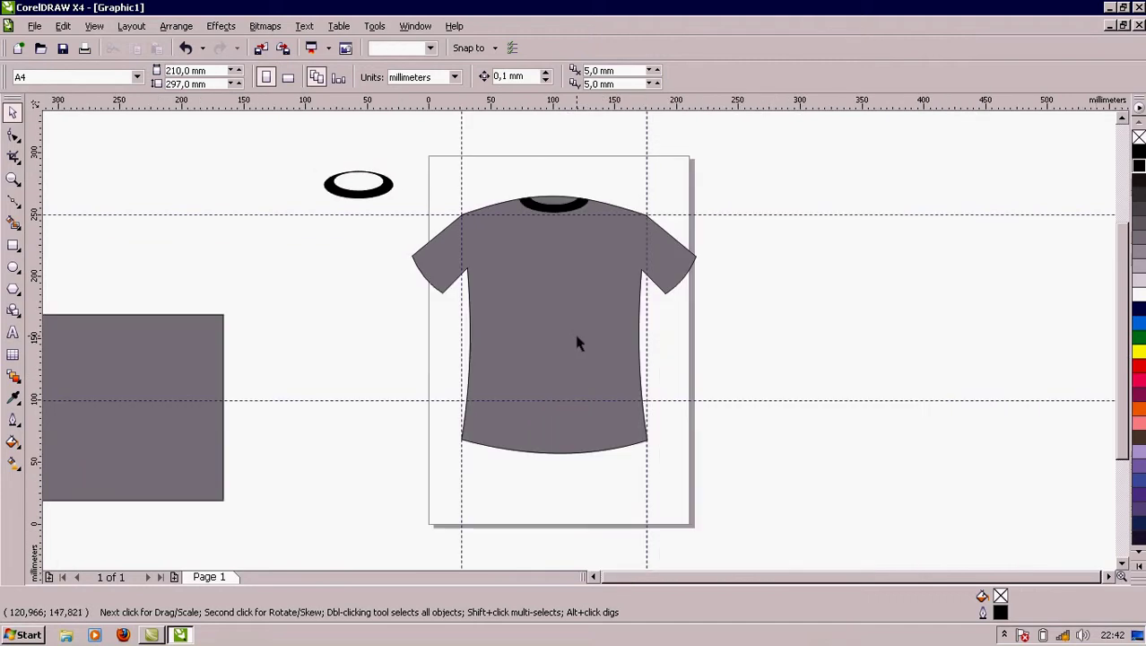
key("F2")
left_click(579, 341)
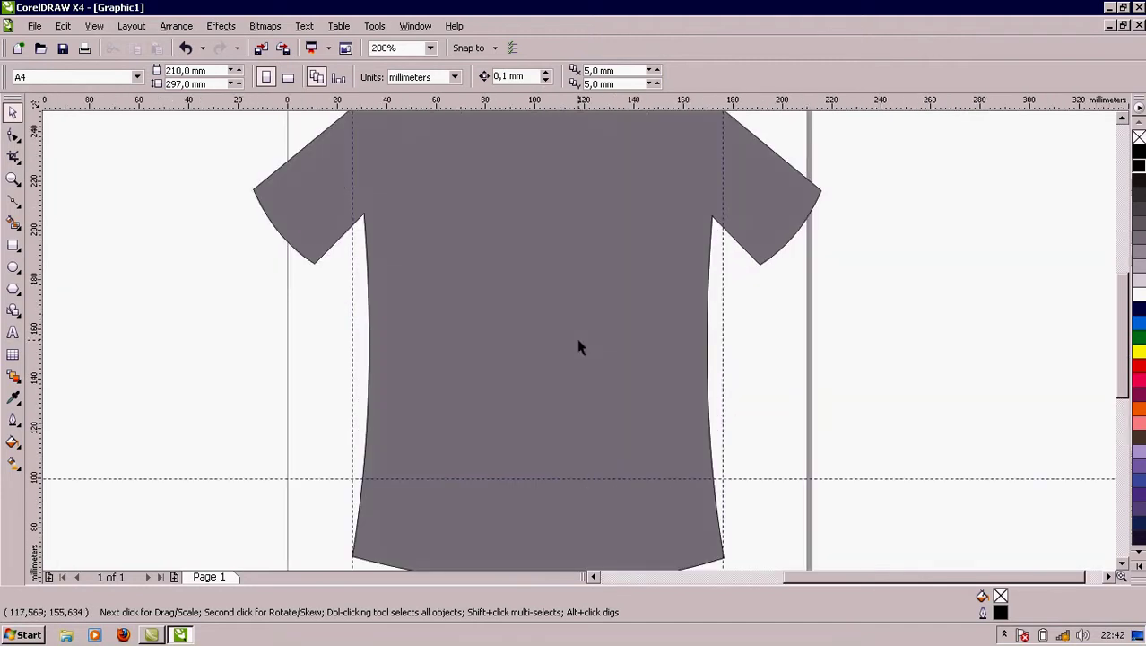
key("F3")
left_click_drag(1120, 394, 1104, 371)
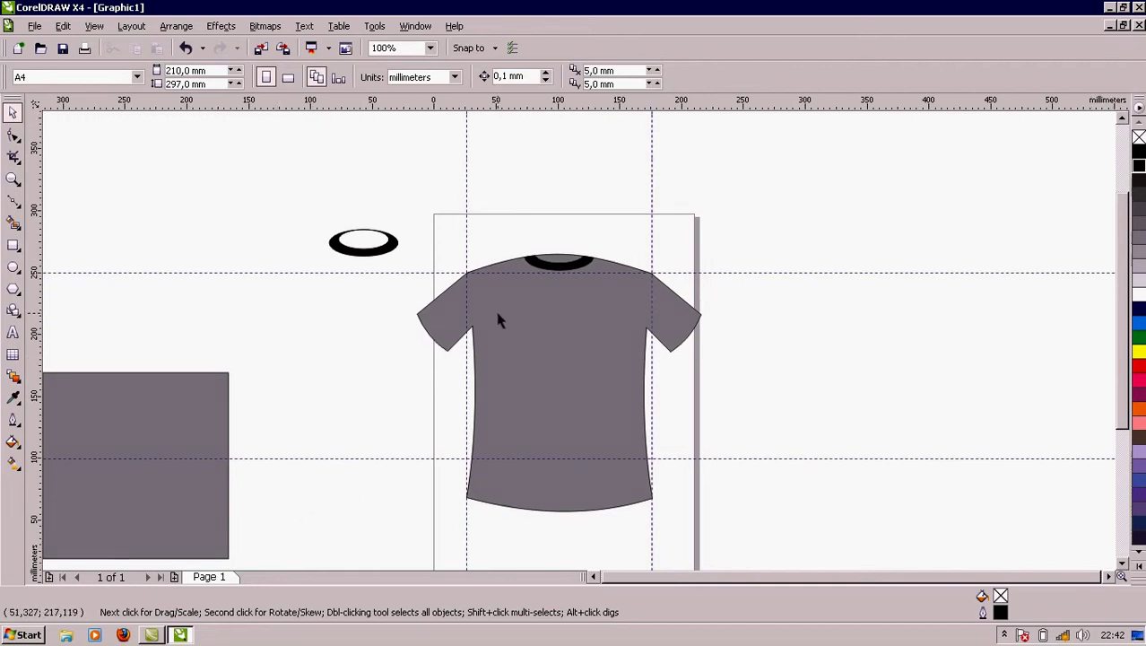
scroll(499, 321, "up", 1)
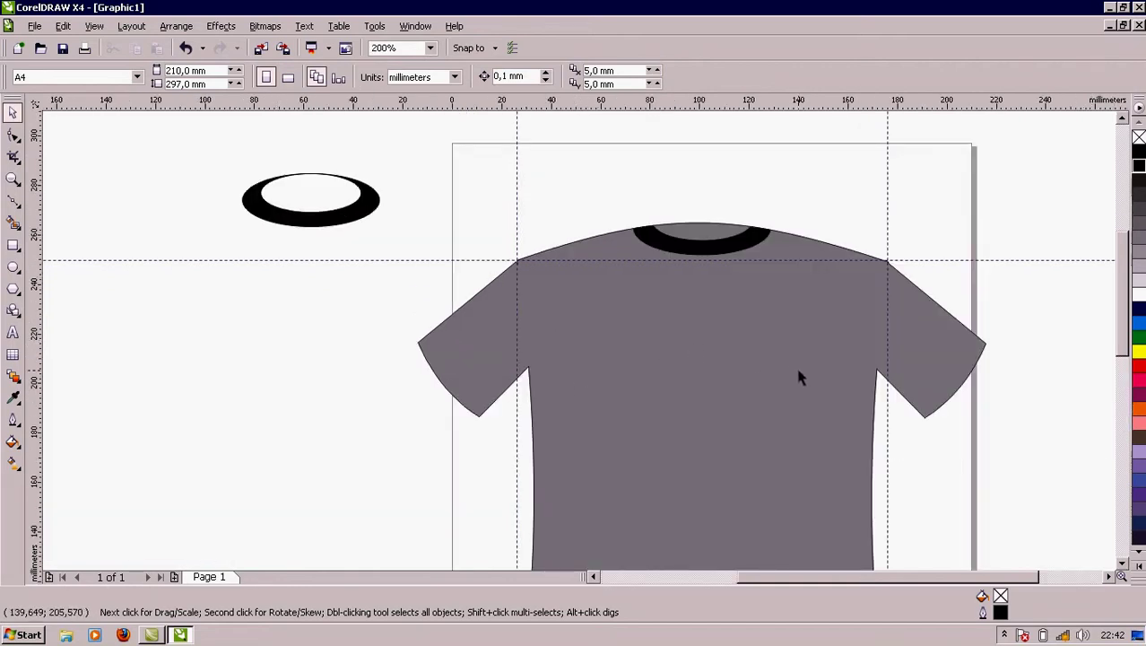
left_click(698, 229)
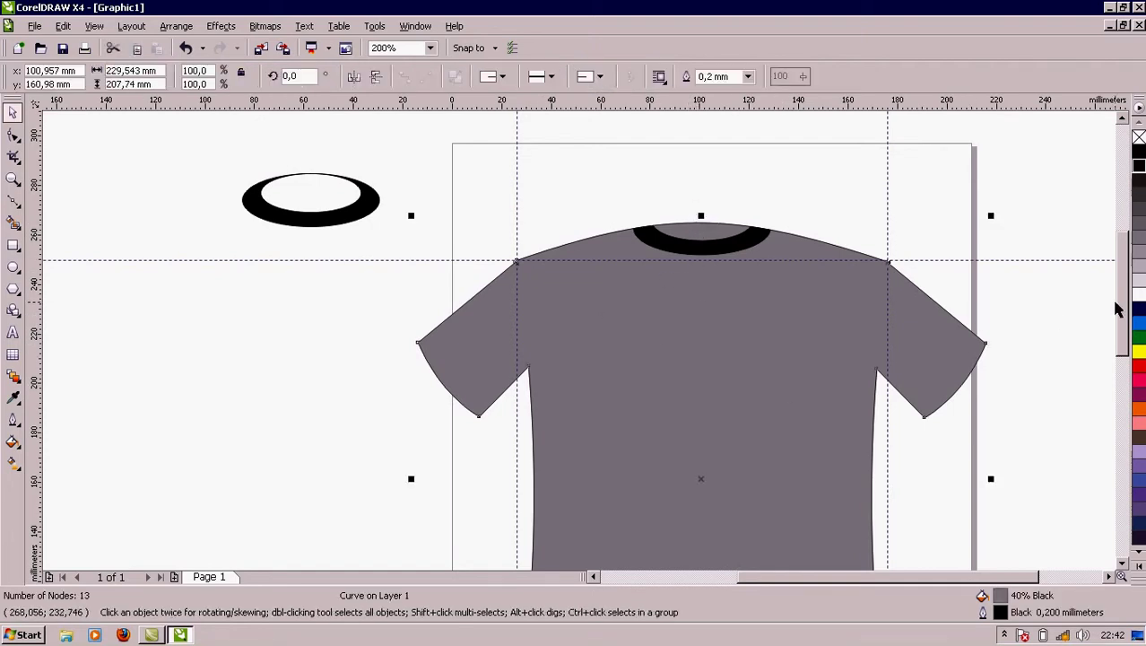
left_click_drag(1119, 308, 1122, 351)
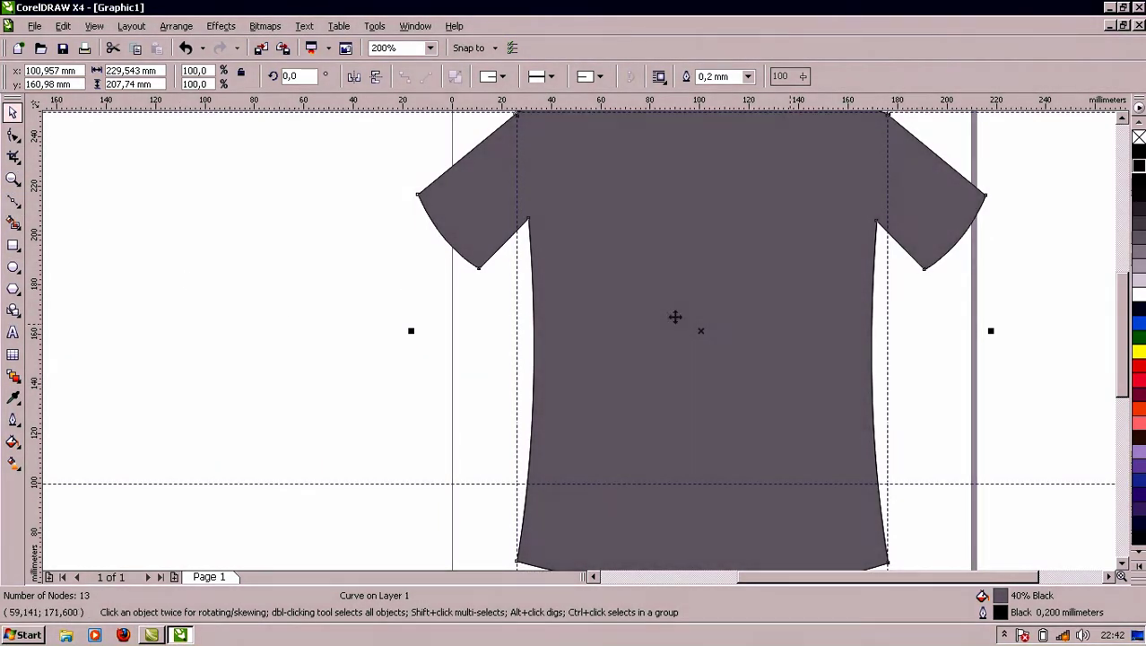
left_click_drag(1121, 386, 1109, 336)
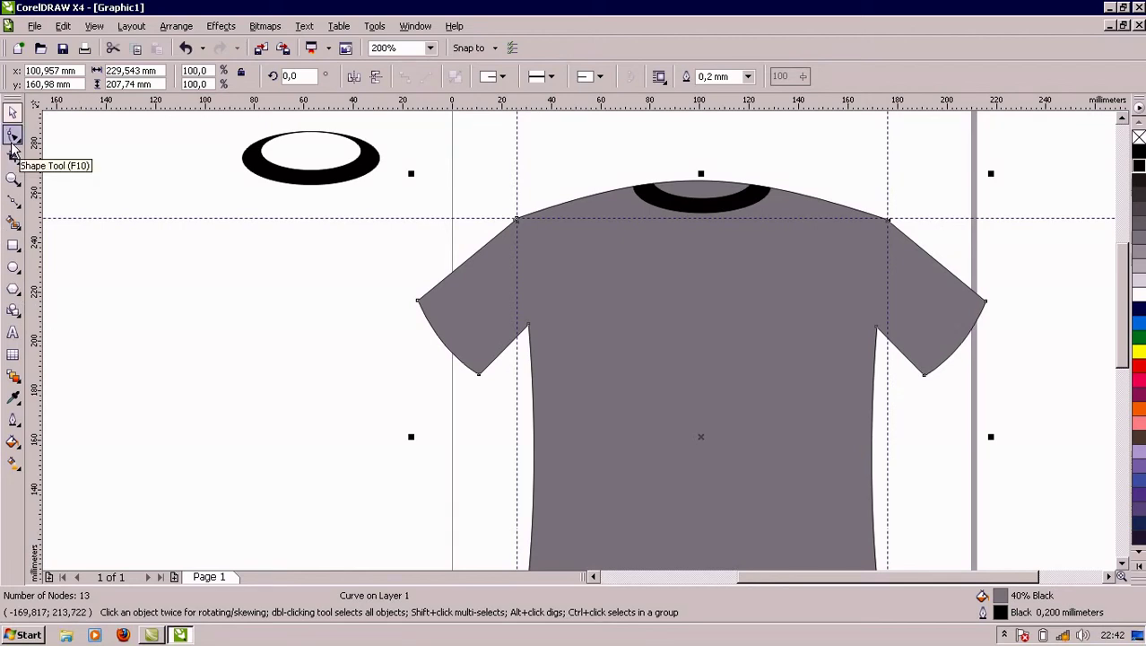
Draw a straight Bezier line across the left sleeve near its cuff, from the upper sleeve edge to the lower one
left_click(14, 202)
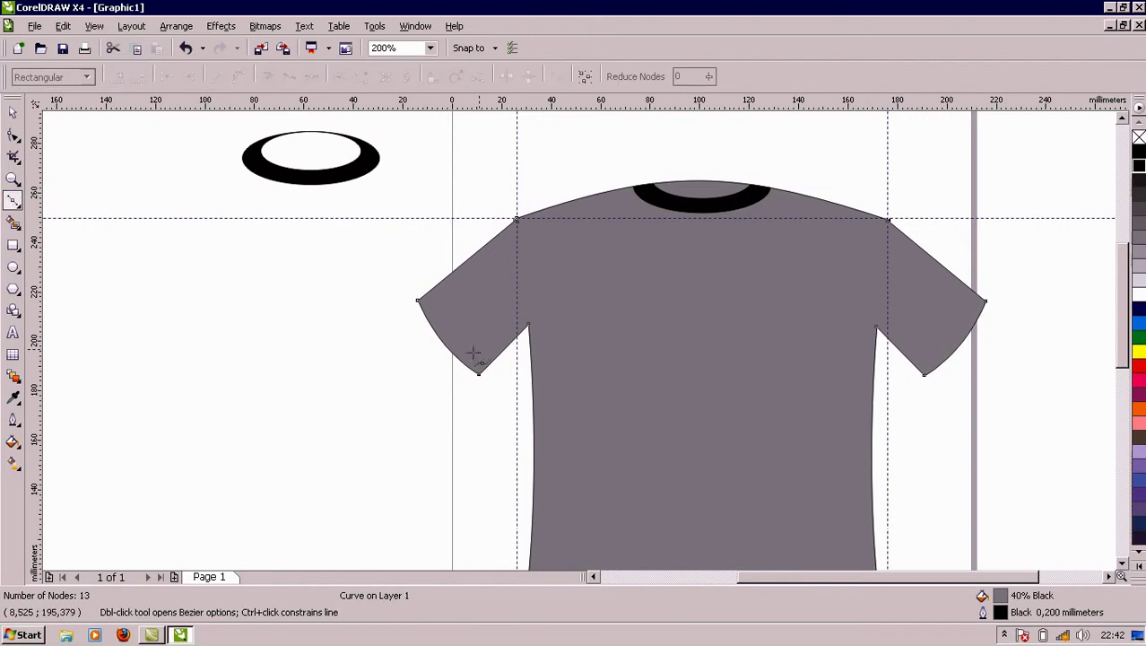
left_click(426, 294)
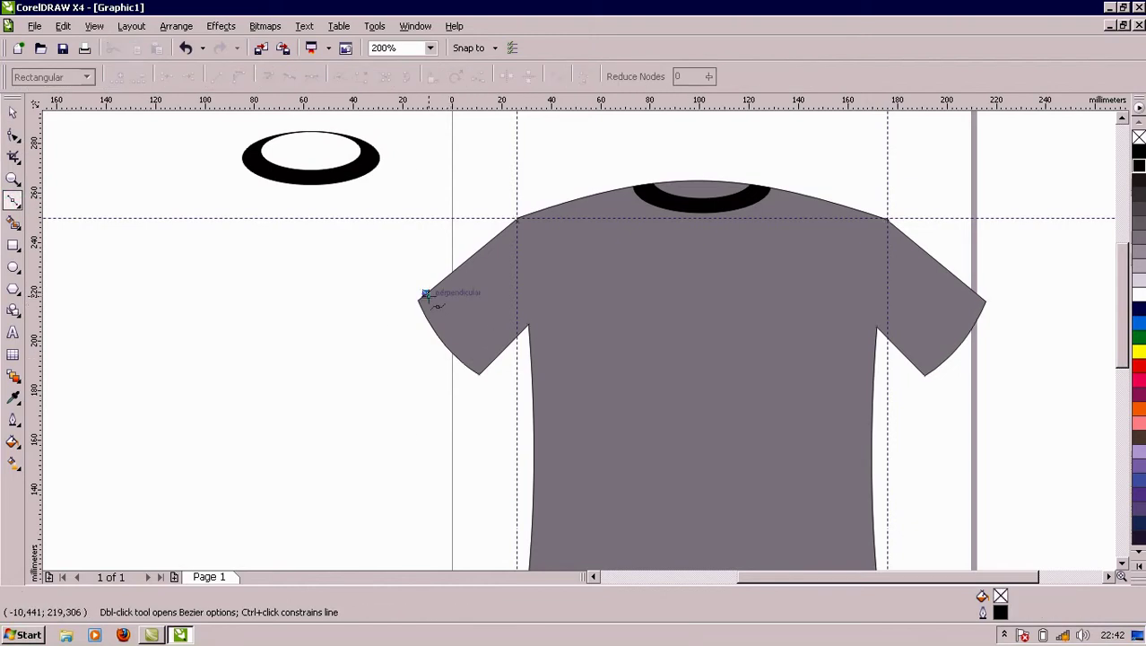
left_click(485, 367)
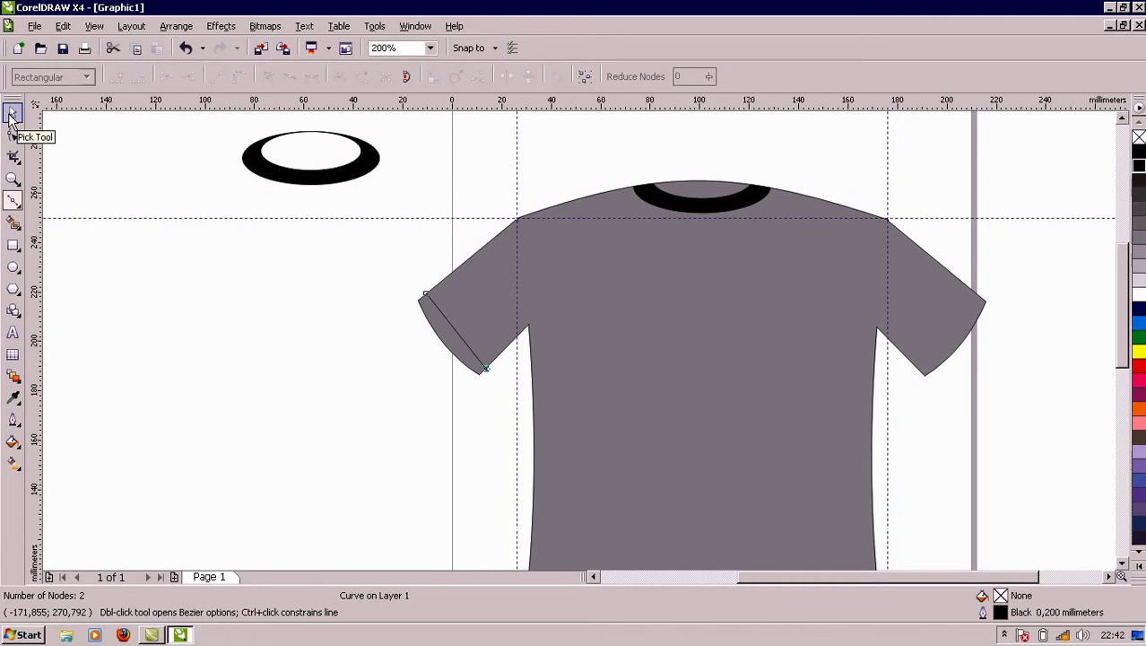
Convert the straight line across the left sleeve to a curve and bend it to follow the rounded cuff edge
left_click(13, 135)
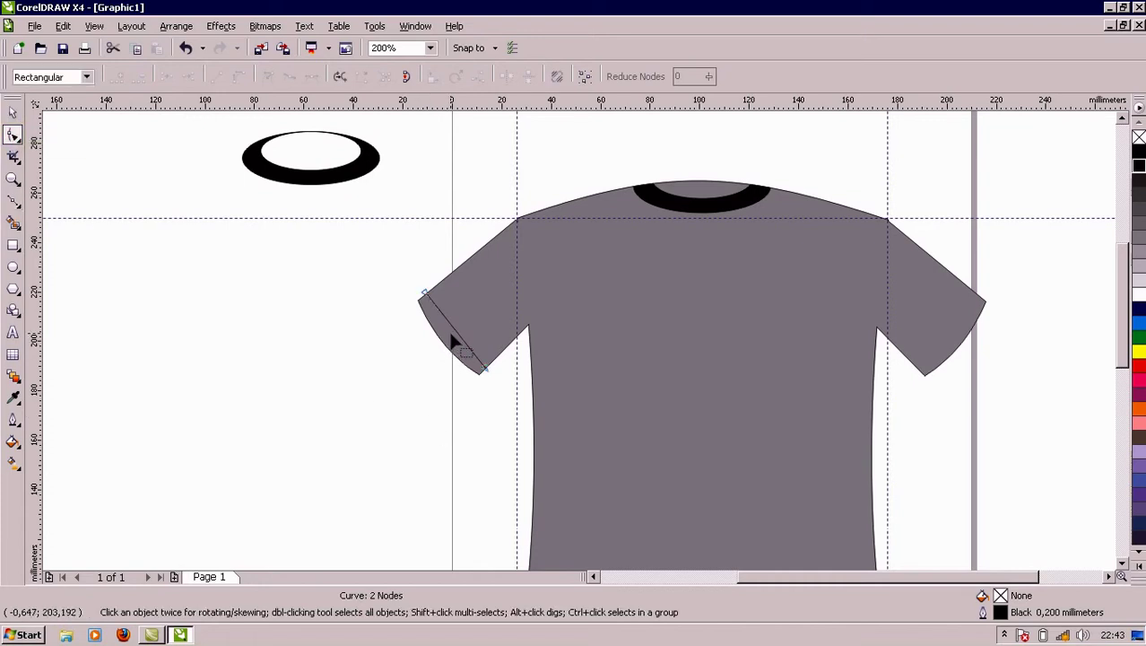
left_click_drag(454, 330, 454, 335)
left_click(454, 331)
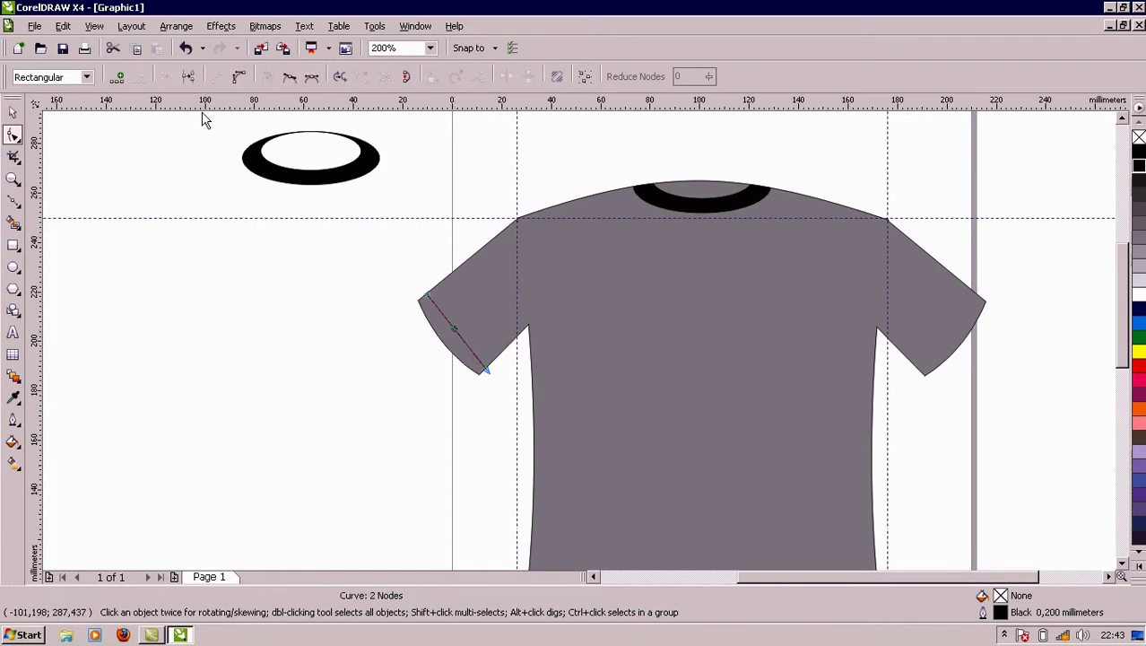
left_click(238, 78)
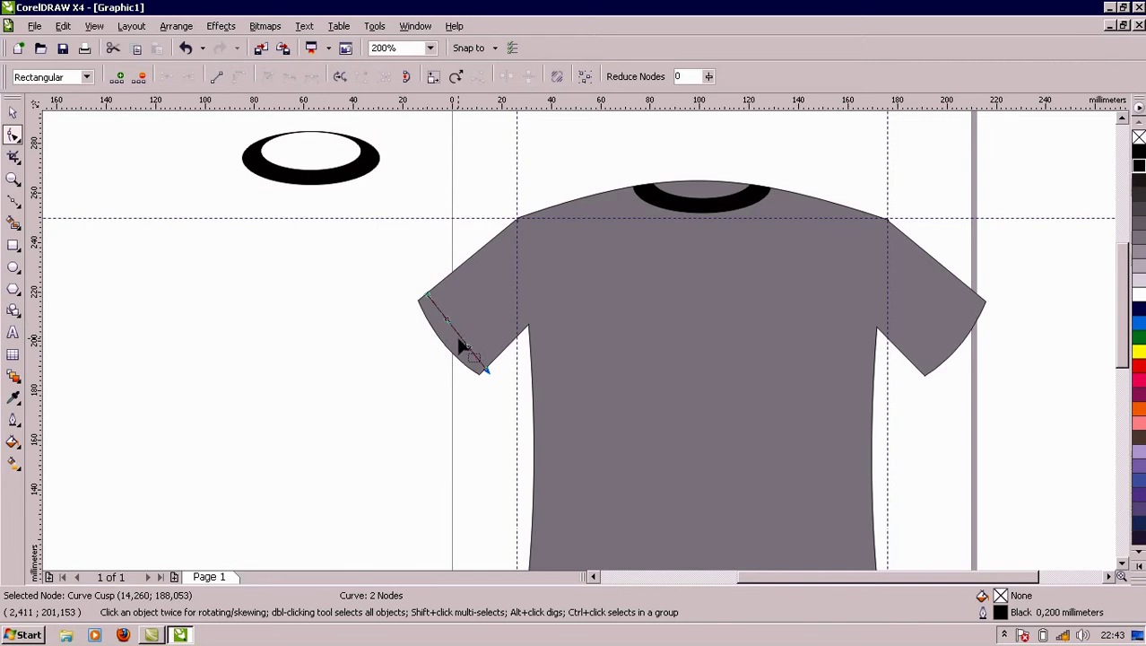
mouse_move(455, 333)
left_mouse_down()
mouse_move(453, 348)
mouse_move(471, 332)
left_mouse_up()
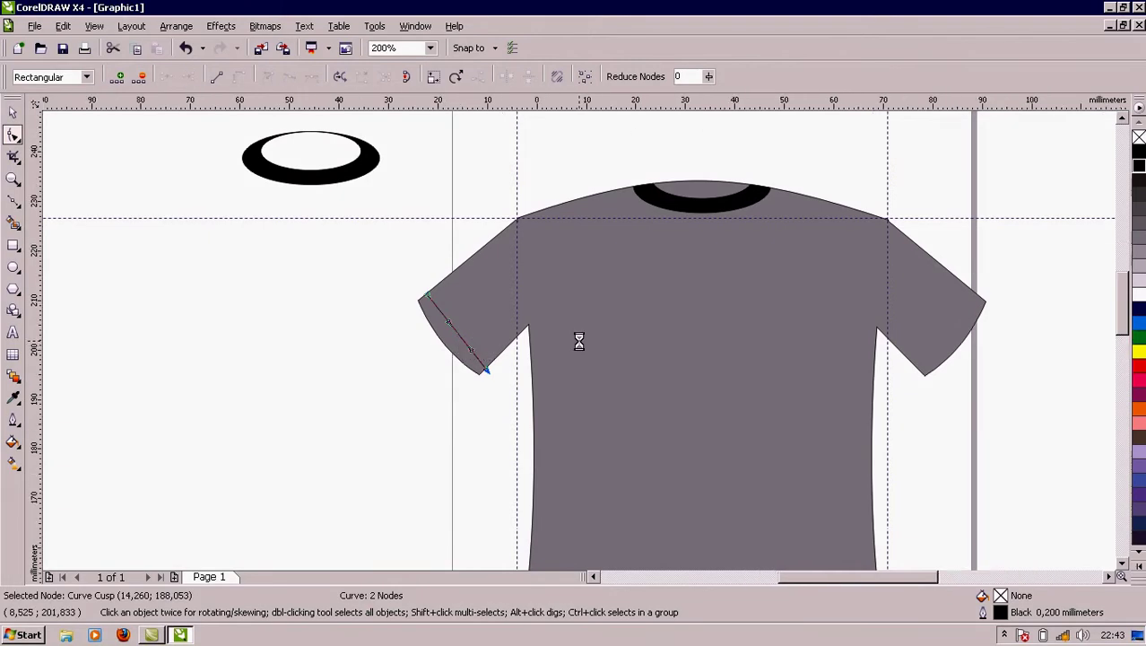
scroll(579, 338, "up", 1)
left_click_drag(553, 342, 545, 354)
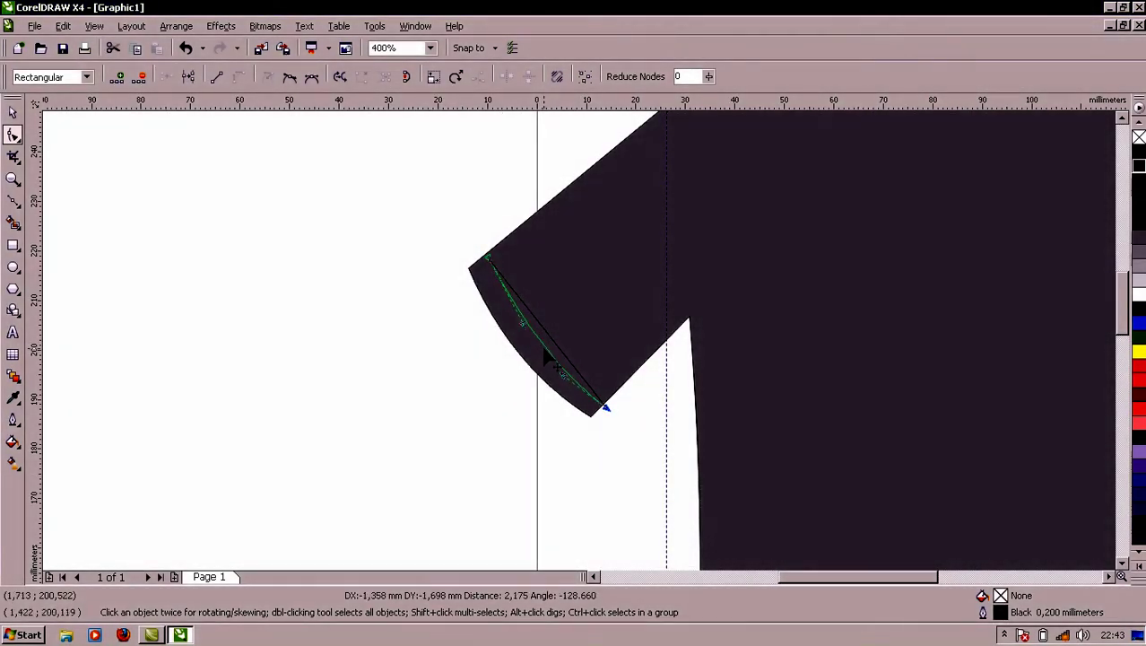
left_click(482, 389)
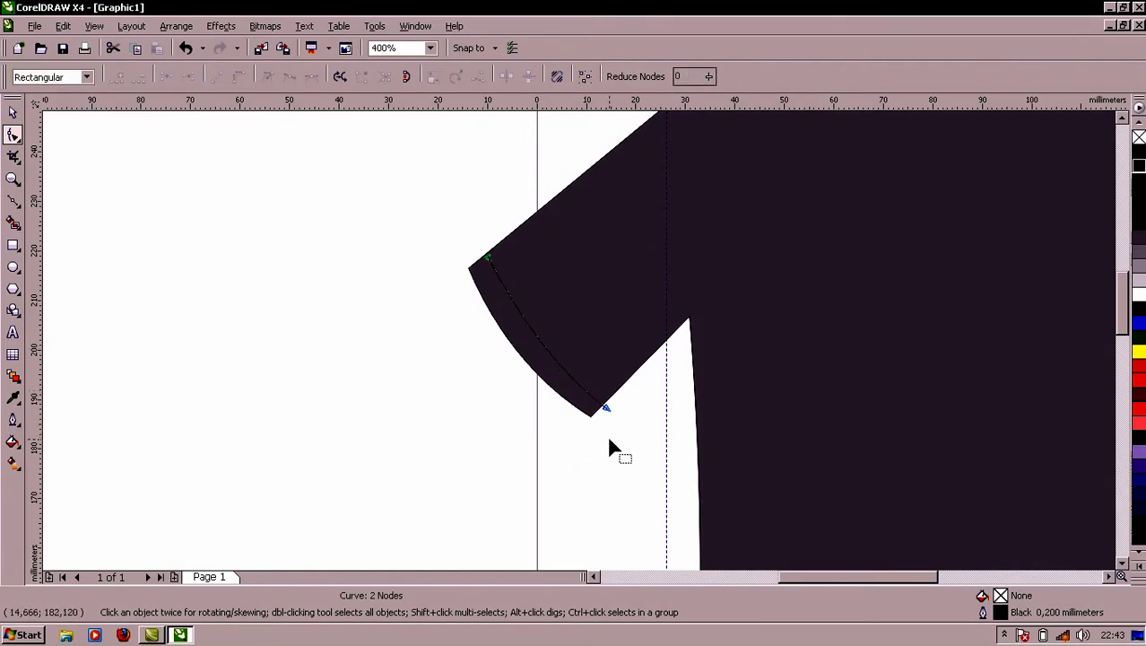
Try to move the lower end node of the cuff curve onto the sleeve's lower edge, then undo the node changes
left_click(606, 410)
left_click_drag(606, 411, 603, 406)
left_click(607, 429)
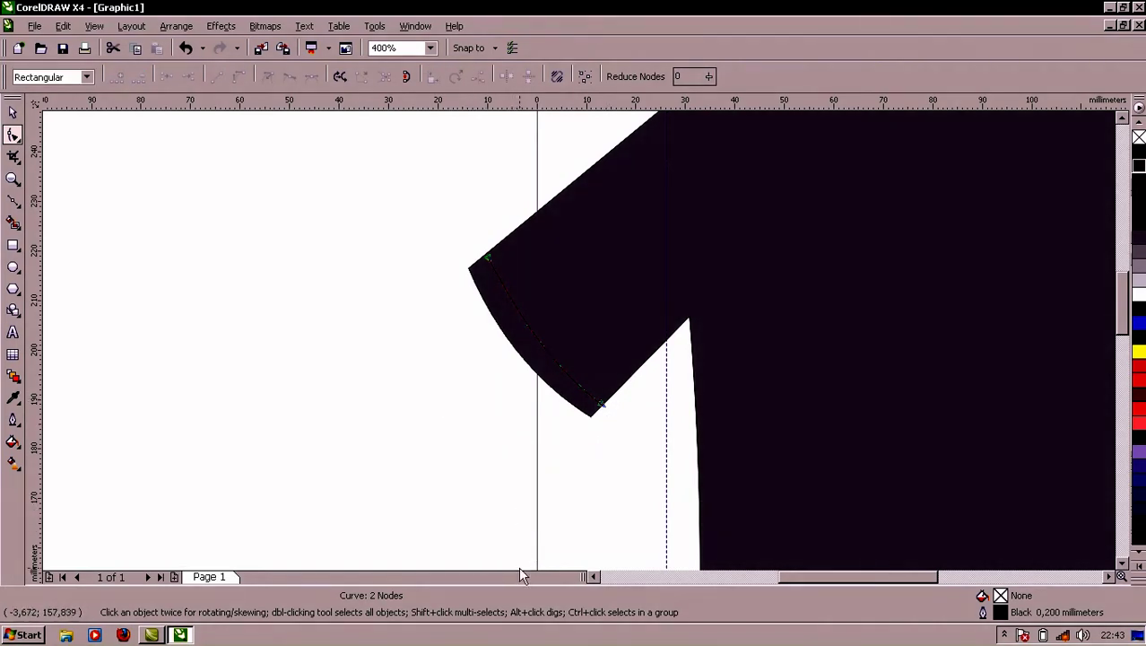
key("ctrl+z")
key("Left")
key("Left")
key("Left")
key("Left")
key("Left")
key("Left")
key("Left")
key("Left")
key("Left")
key("Left")
key("Left")
key("Left")
key("Left")
key("Left")
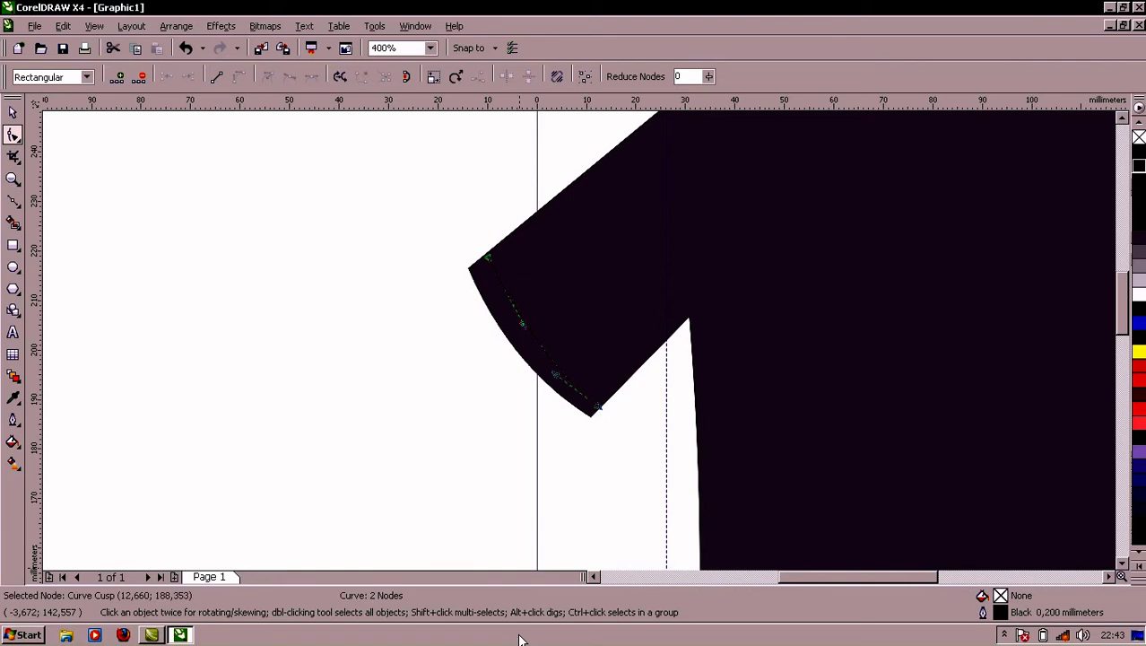
key("ctrl+z")
left_click(471, 395)
left_click(547, 352)
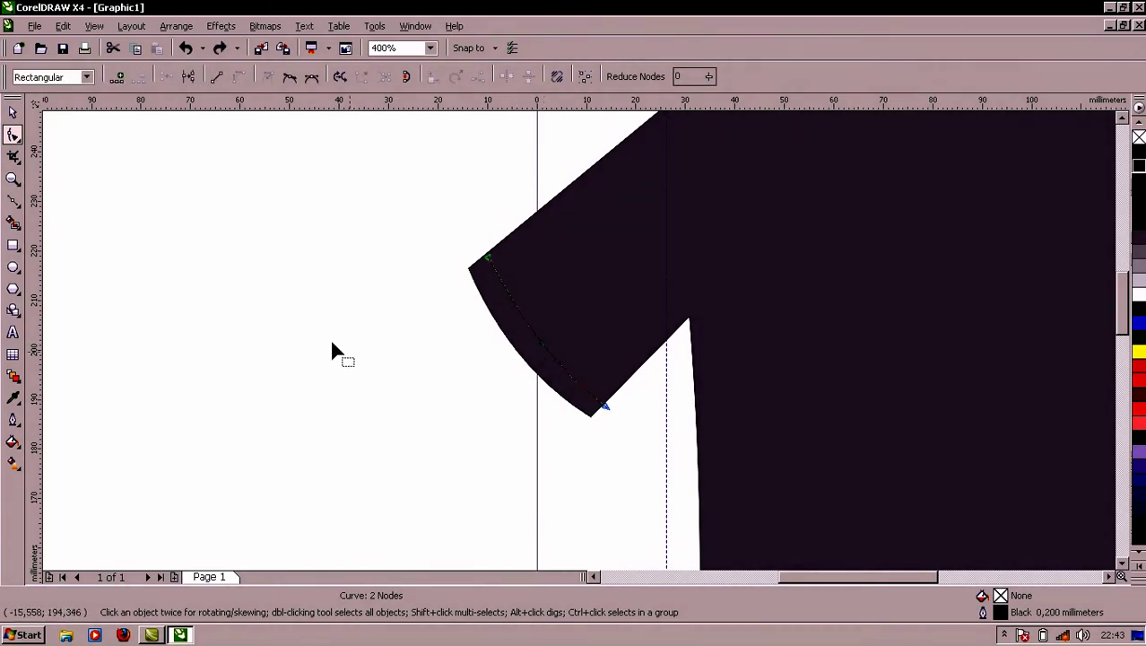
Nudge the whole cuff curve so both ends meet the sleeve edges, and give it a long-dash outline style
left_click(12, 112)
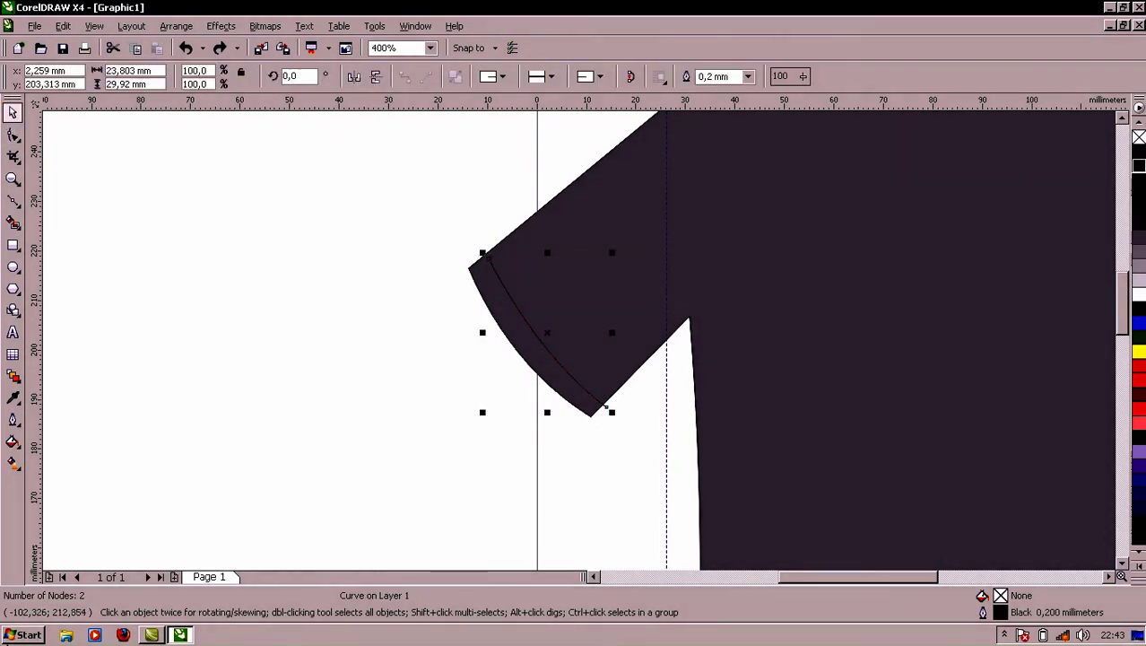
key("Left")
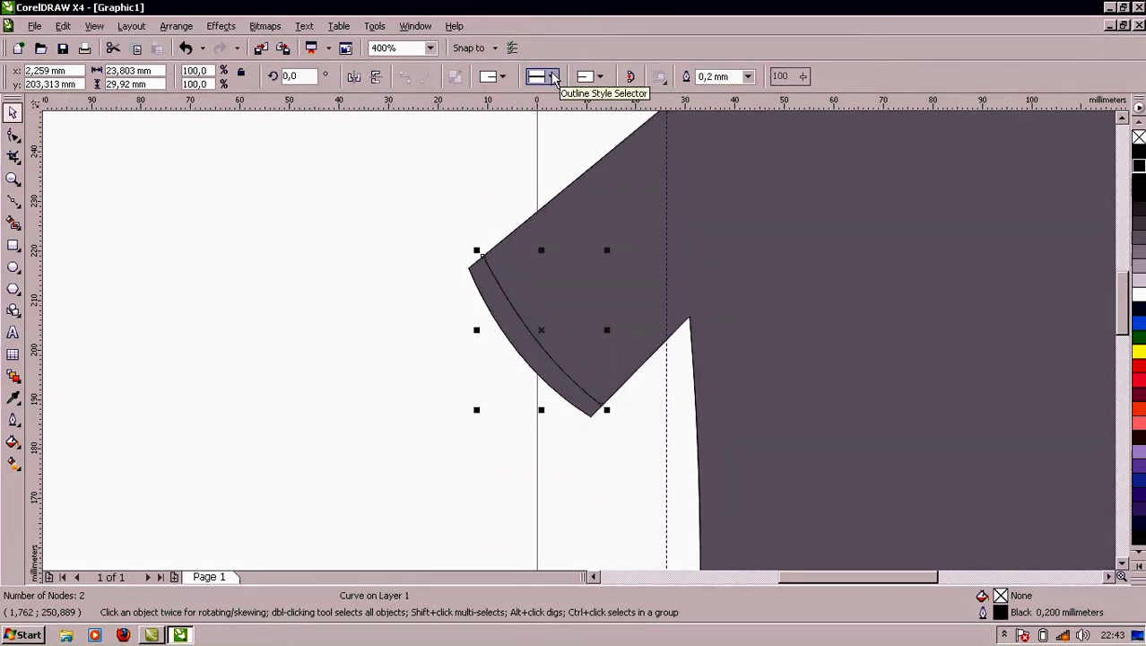
left_click(553, 77)
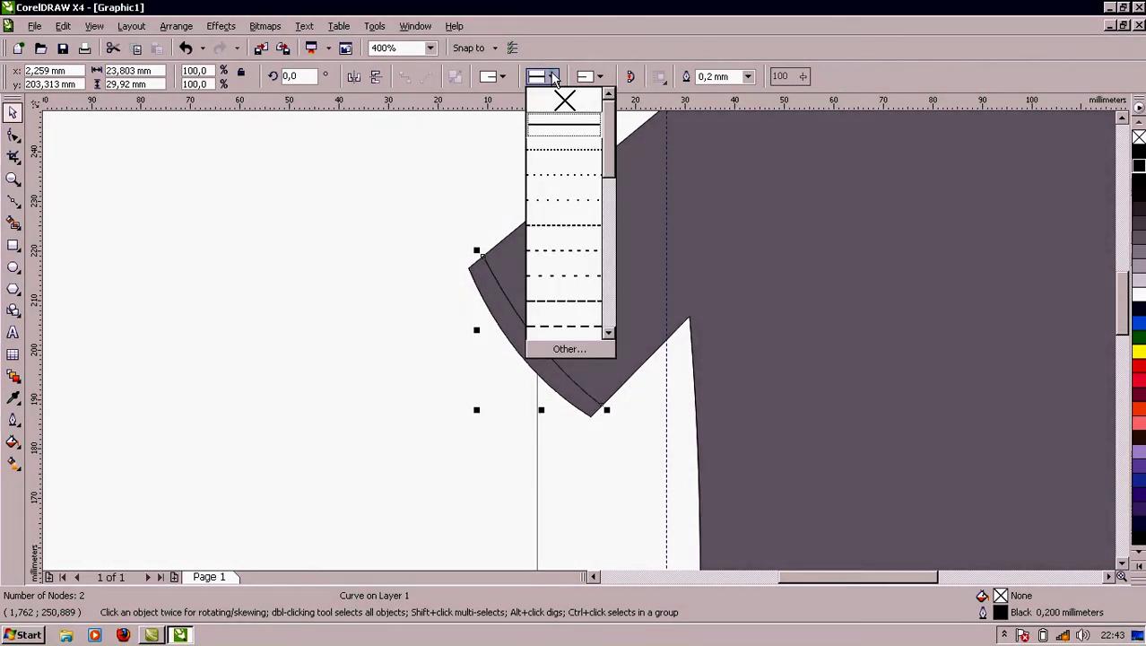
left_click(572, 298)
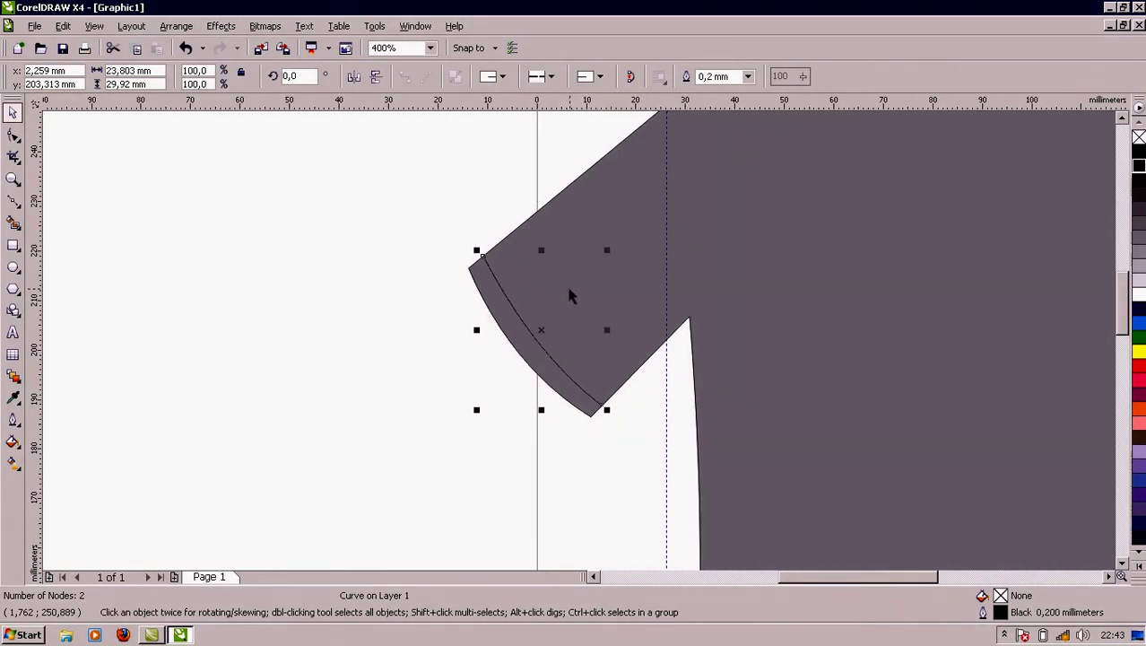
left_click(550, 77)
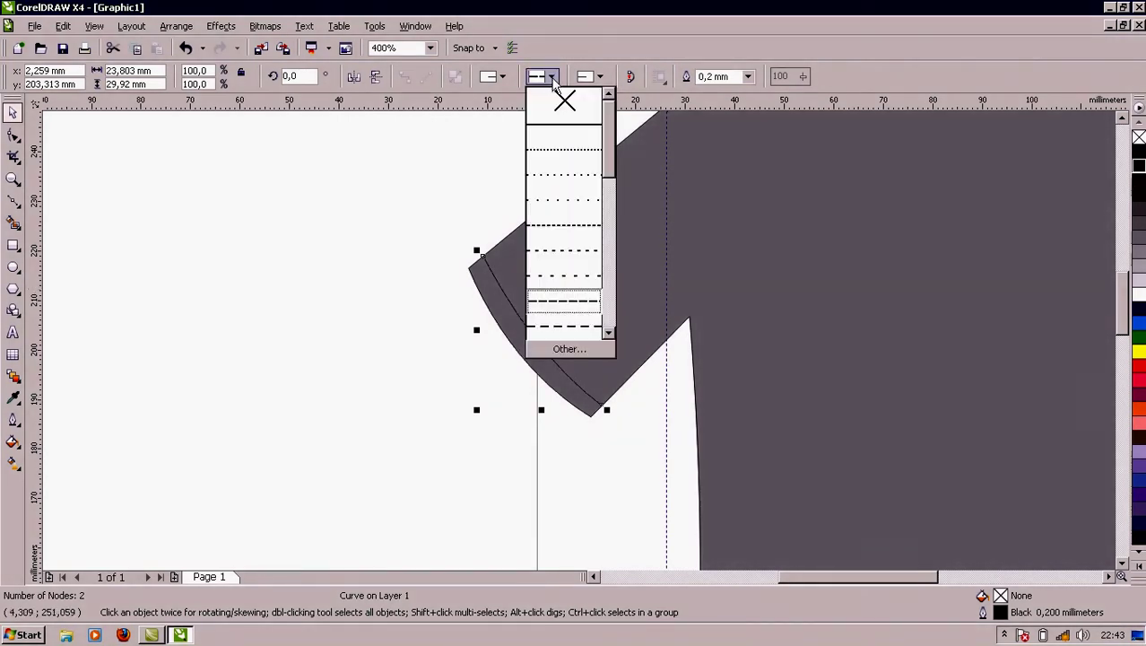
left_click(563, 276)
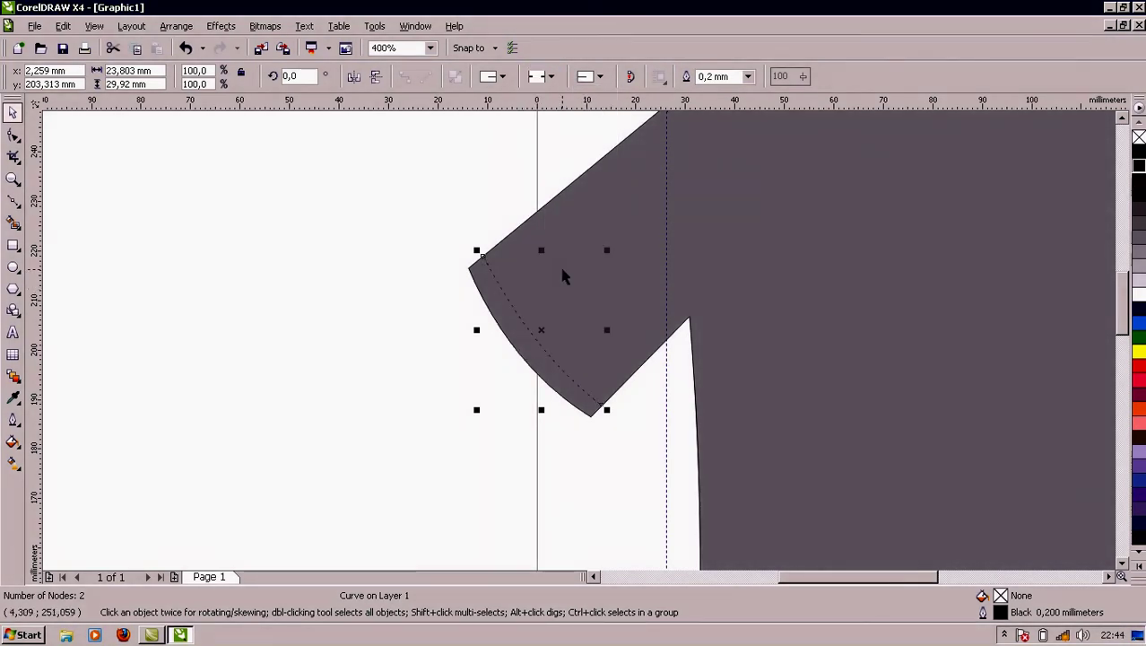
left_click(552, 77)
left_click(554, 231)
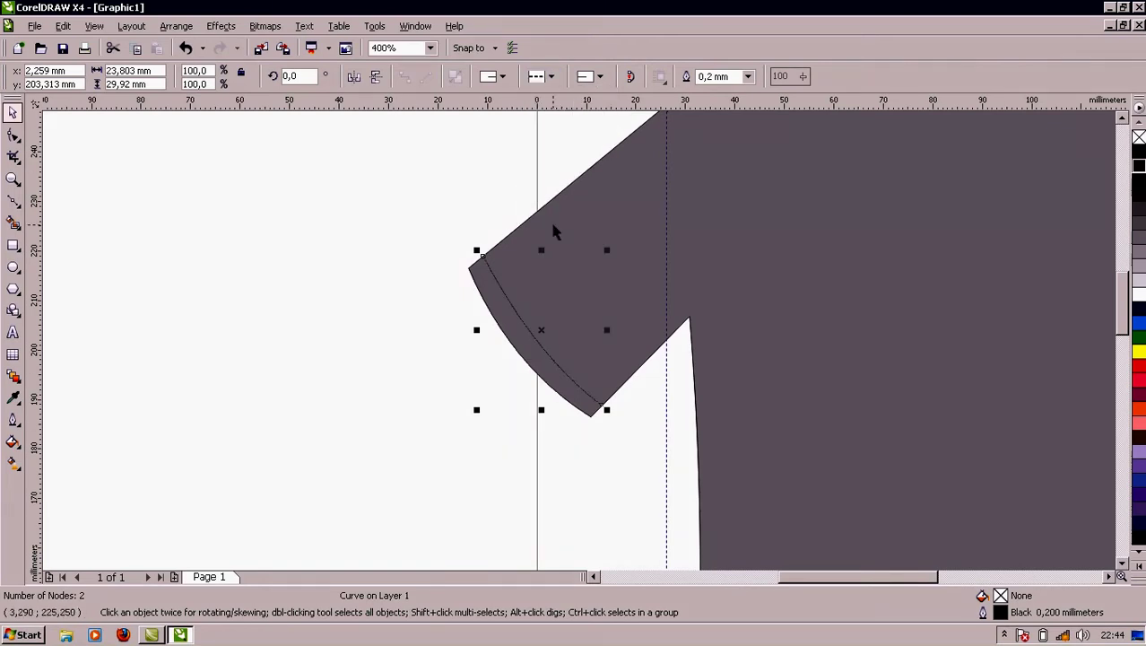
left_click(550, 77)
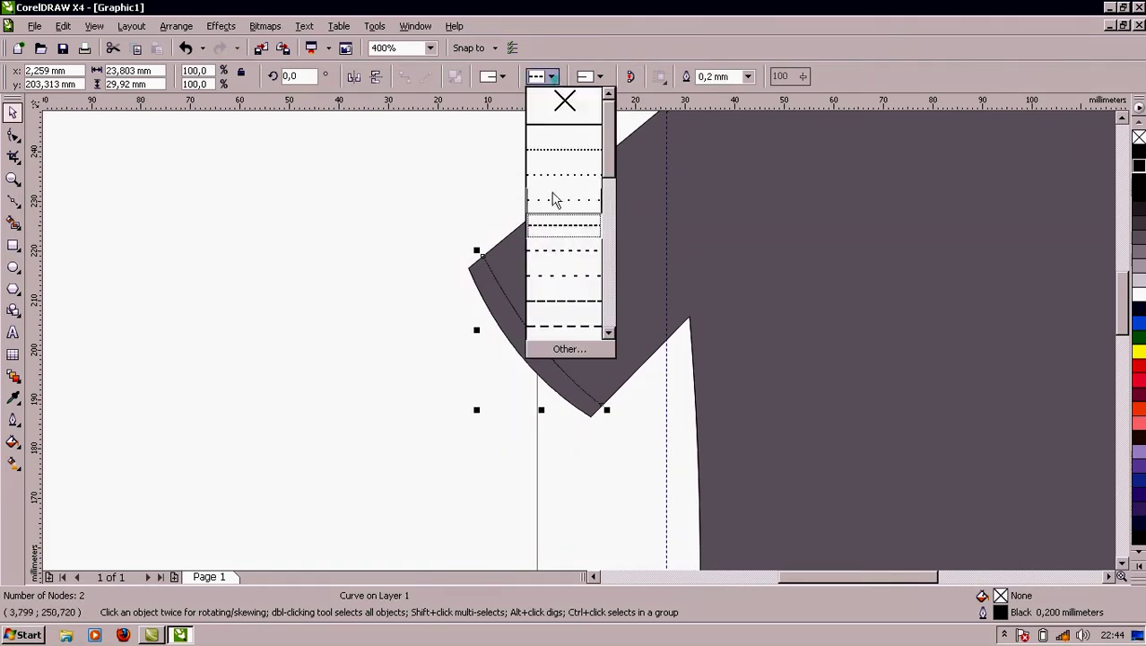
left_click(566, 326)
left_click(409, 418)
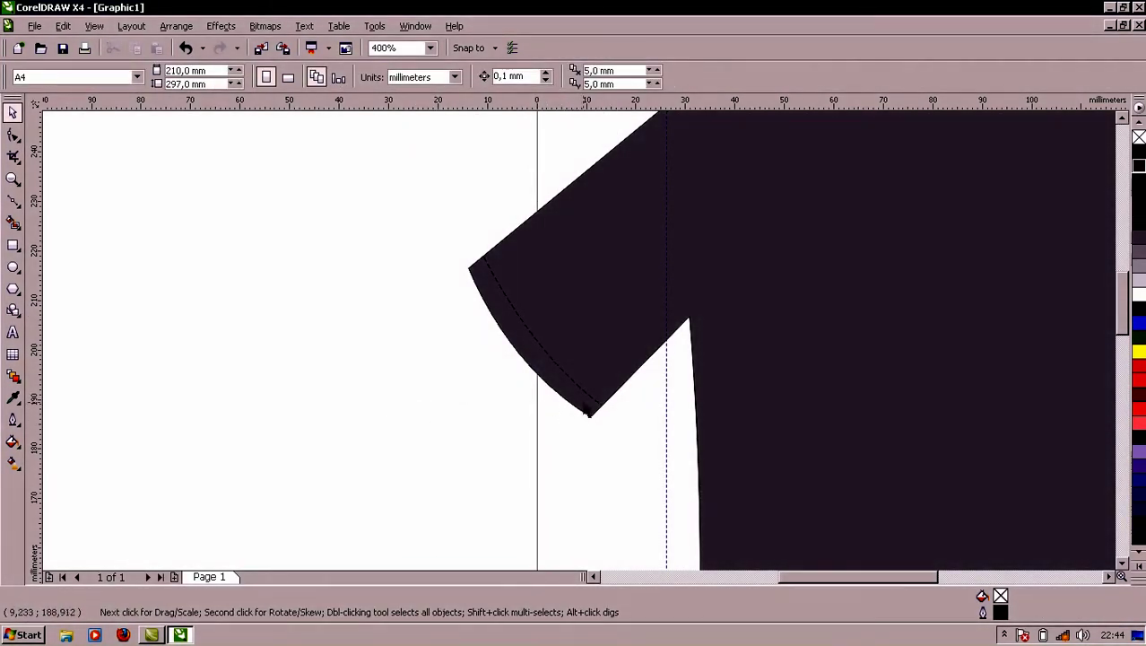
Duplicate the dashed cuff curve, mirror it horizontally and place the copy across the right sleeve near its cuff
left_click(599, 405)
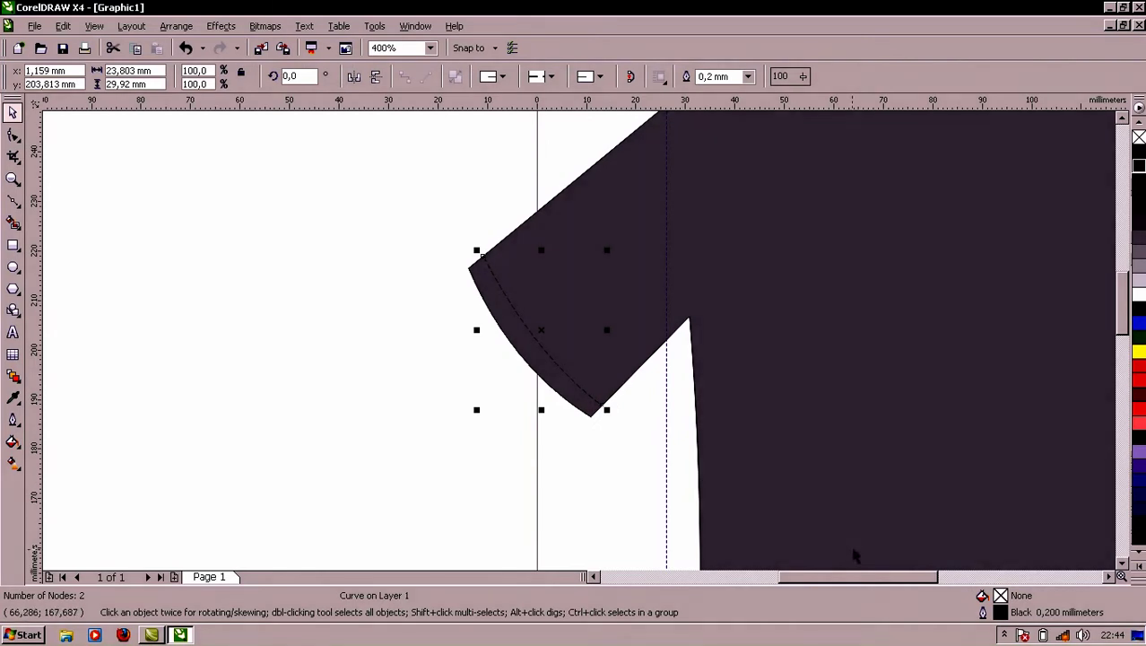
left_click_drag(838, 576, 881, 585)
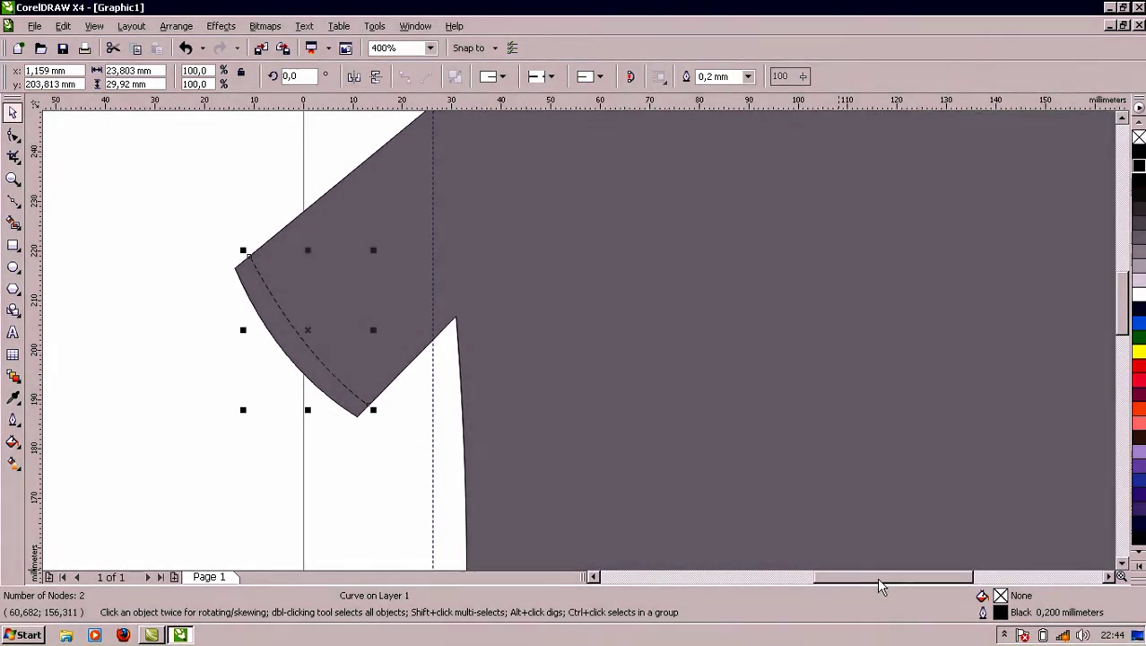
key("F3")
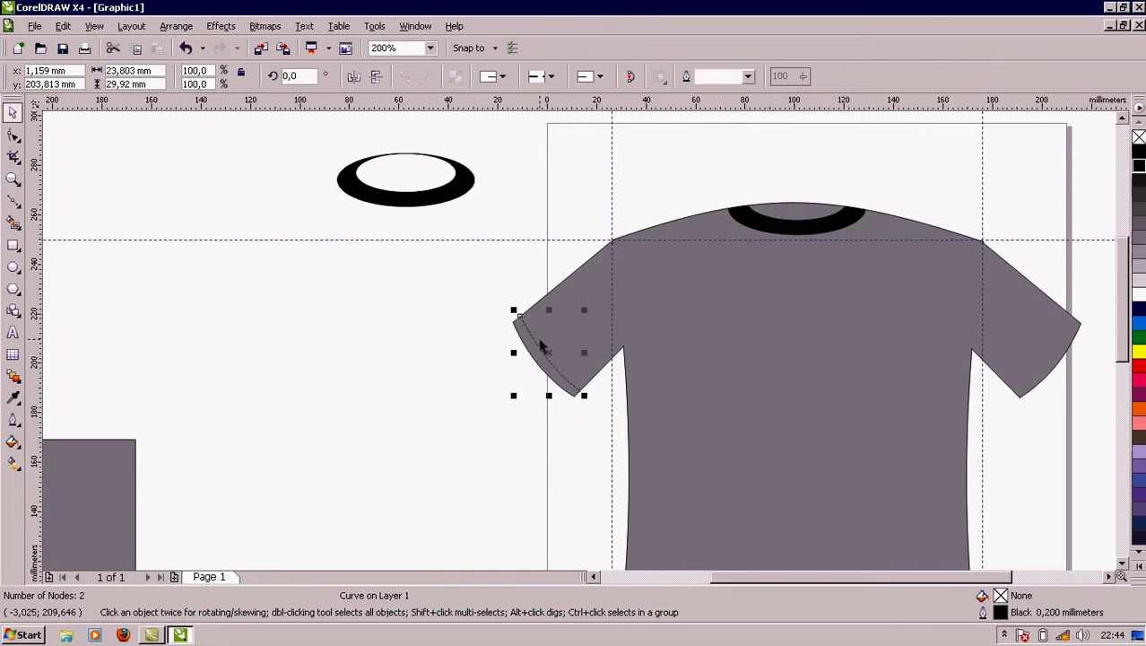
left_click_drag(552, 332, 875, 317)
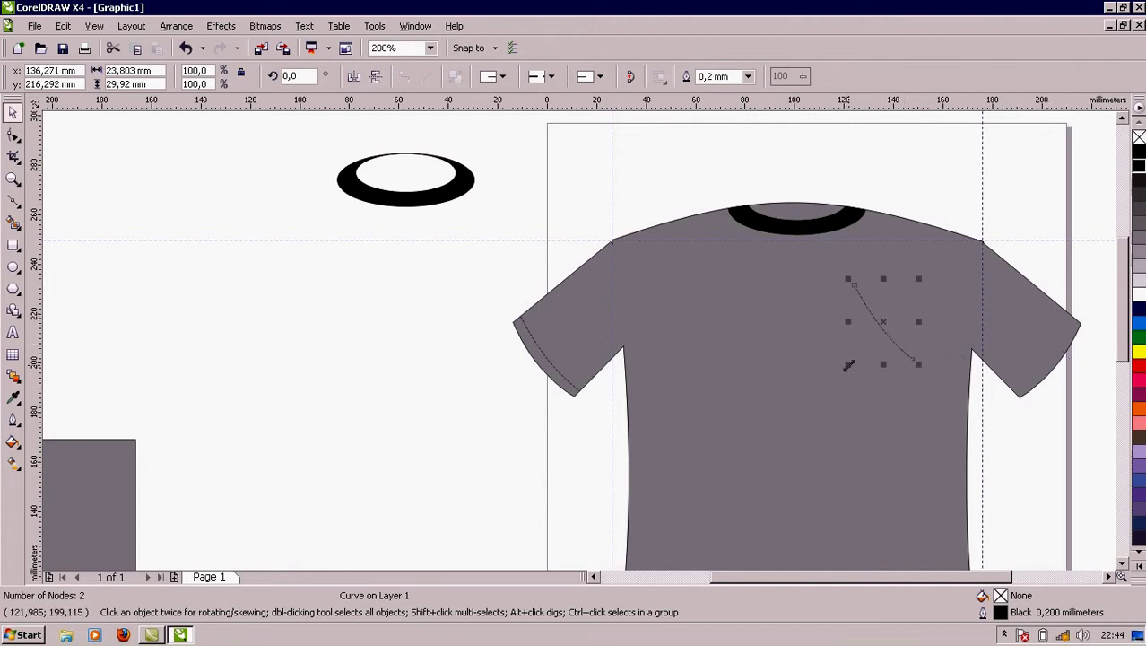
left_click_drag(846, 321, 1035, 370)
scroll(1035, 419, "up", 1)
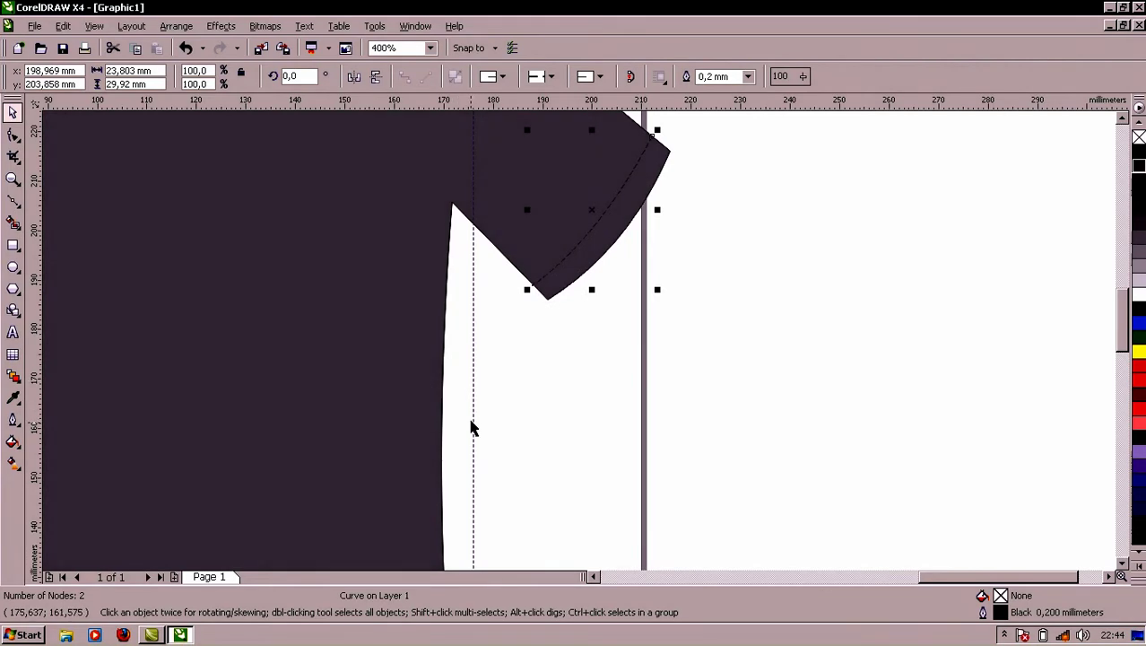
scroll(471, 417, "down", 1)
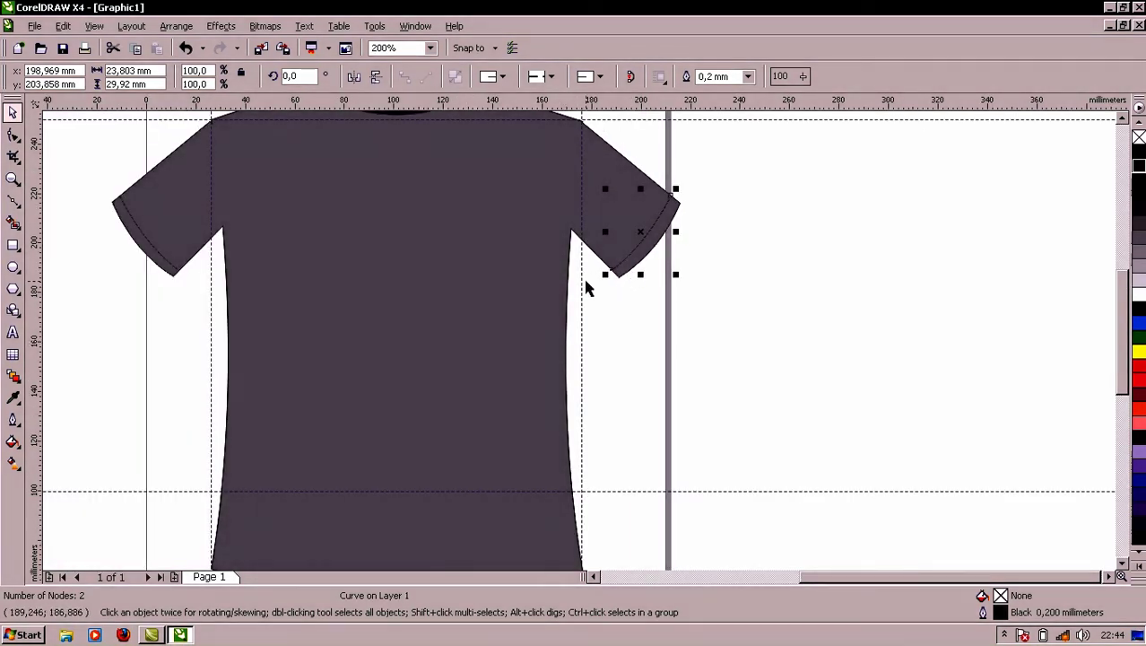
left_click(407, 373)
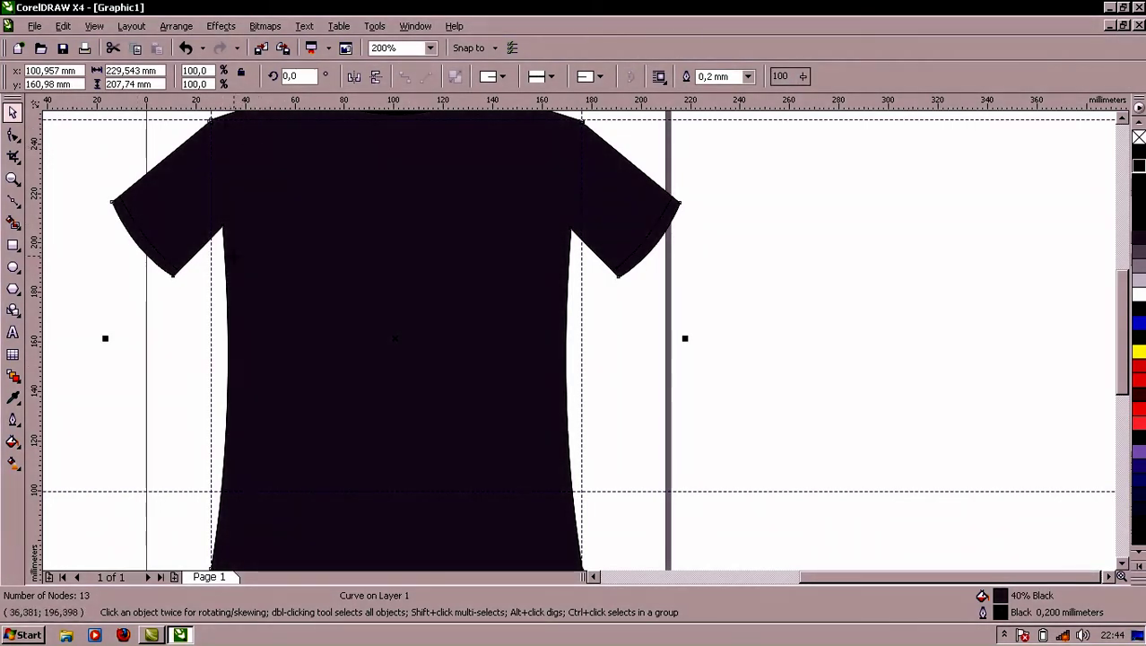
Duplicate the left sleeve's cuff curve and move the copy so its upper end sits on the left shoulder corner
left_click(146, 234)
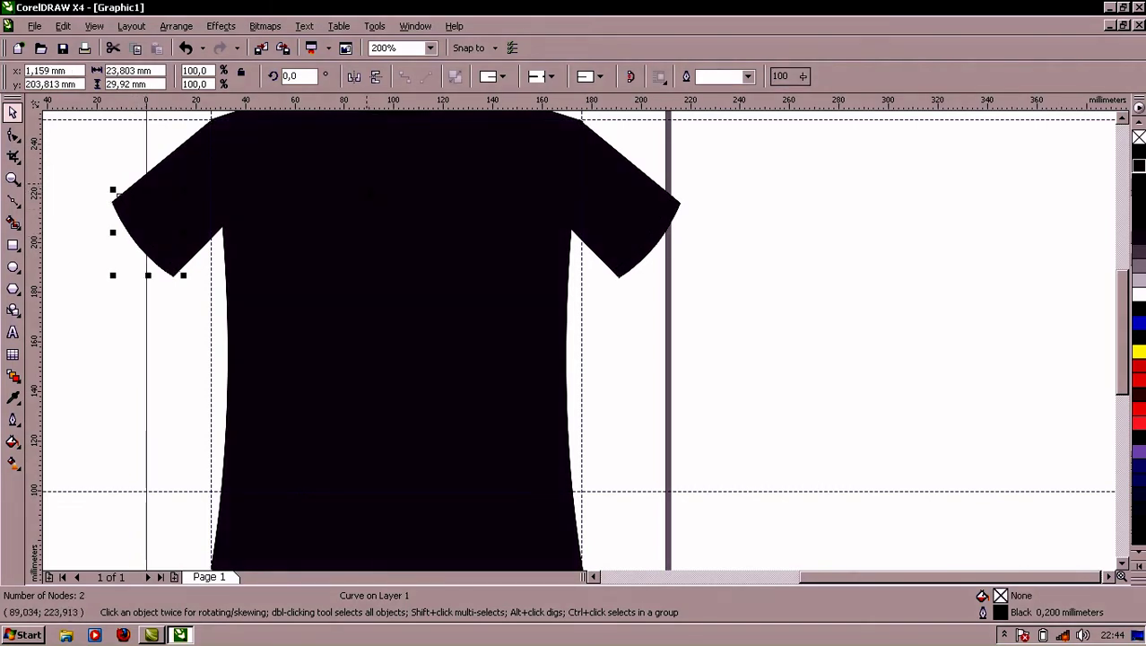
key("Up")
key("Right")
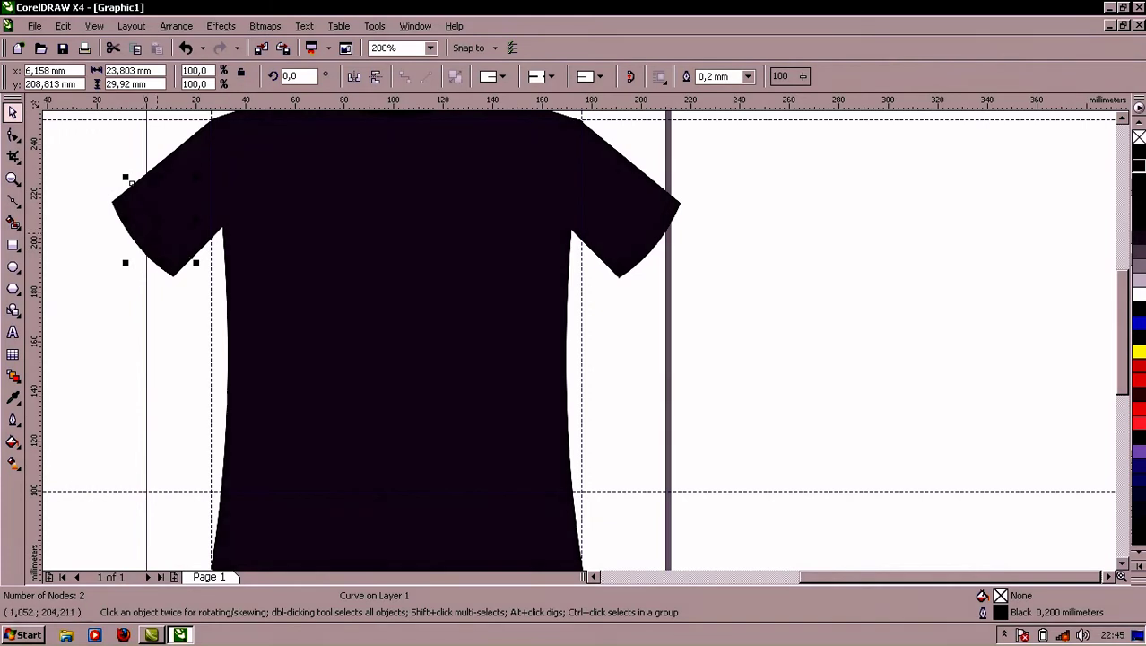
left_click_drag(166, 220, 290, 200)
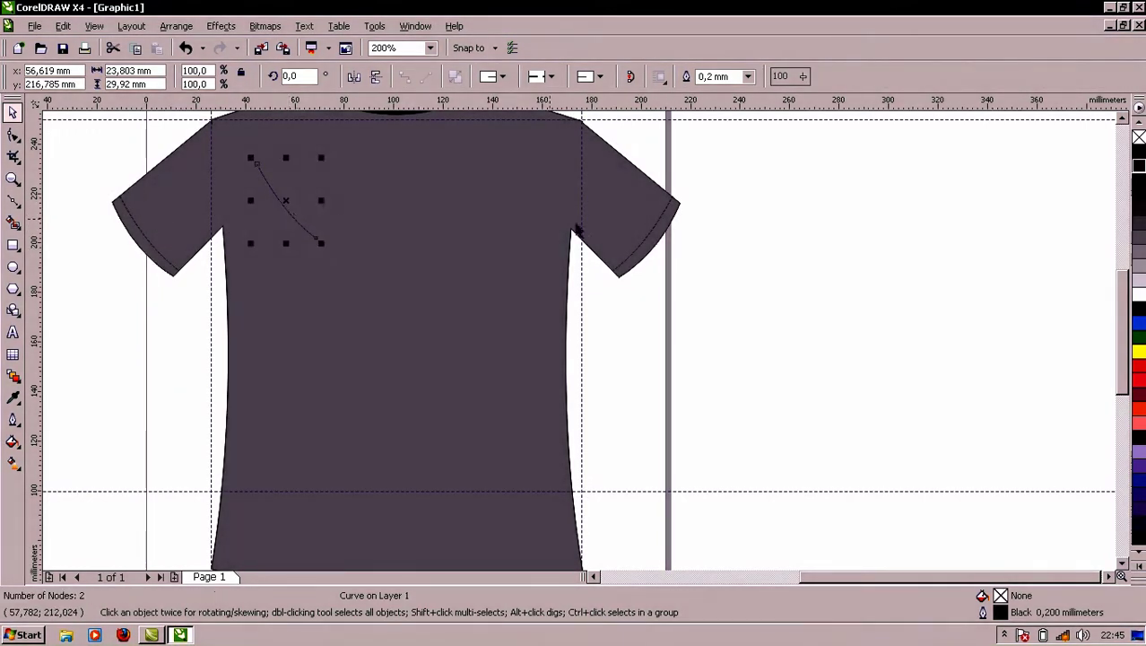
scroll(1101, 324, "up", 3)
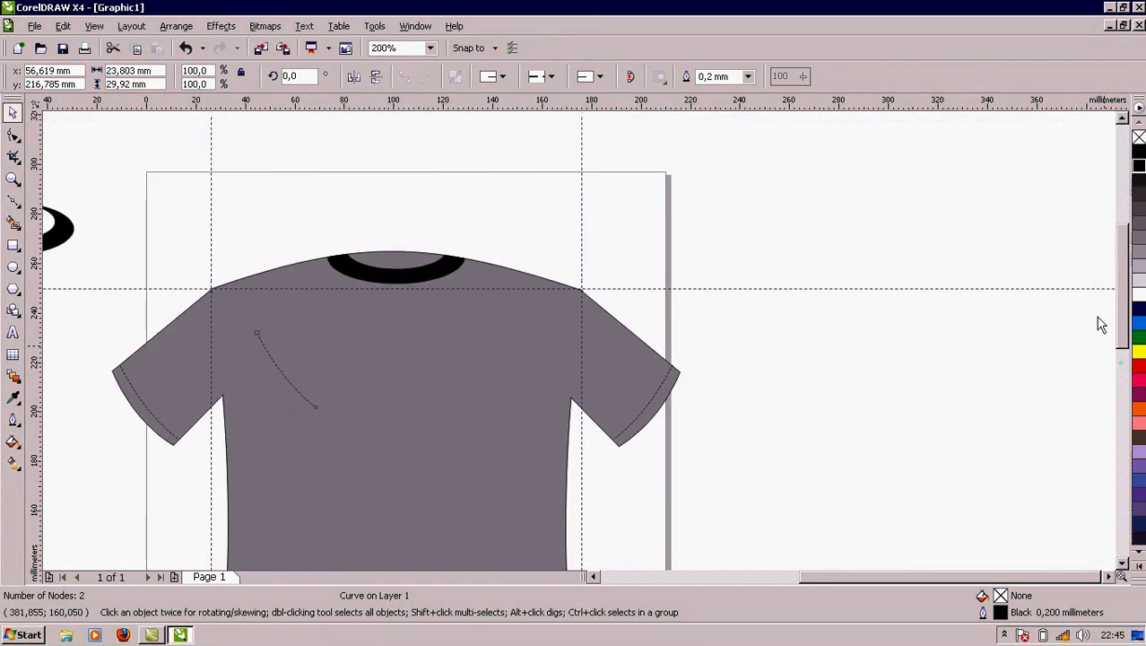
left_click_drag(297, 382, 248, 337)
scroll(583, 338, "up", 2)
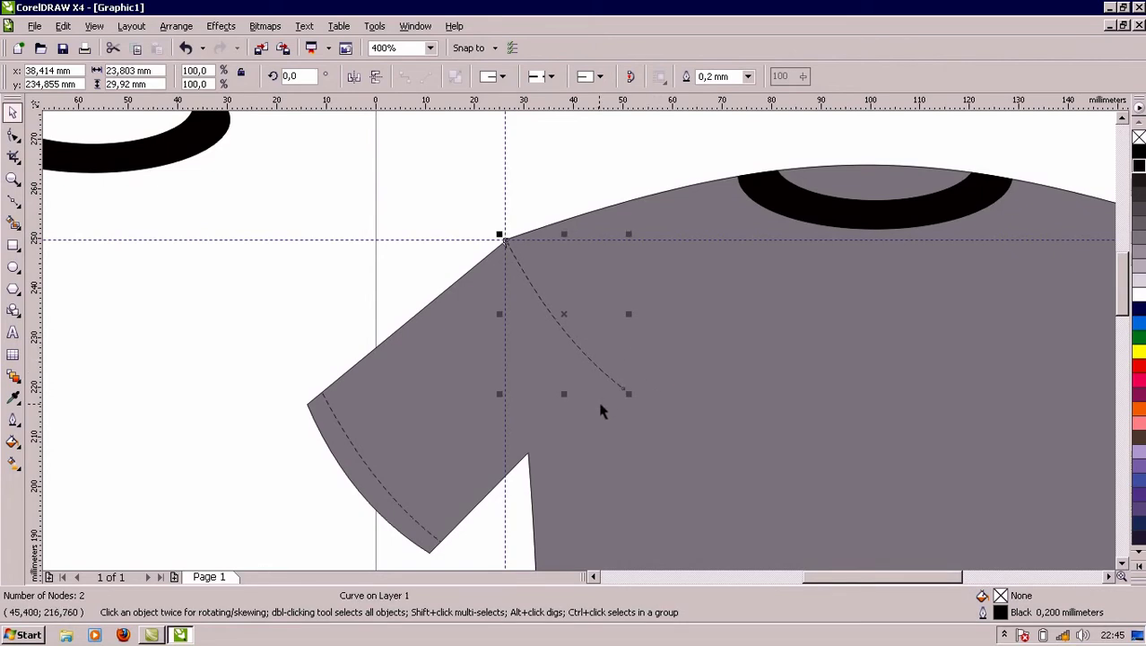
Rotate the copied curve around the shoulder corner to about 327° and enlarge it to about 112% so it ends at the left armpit
left_click(569, 331)
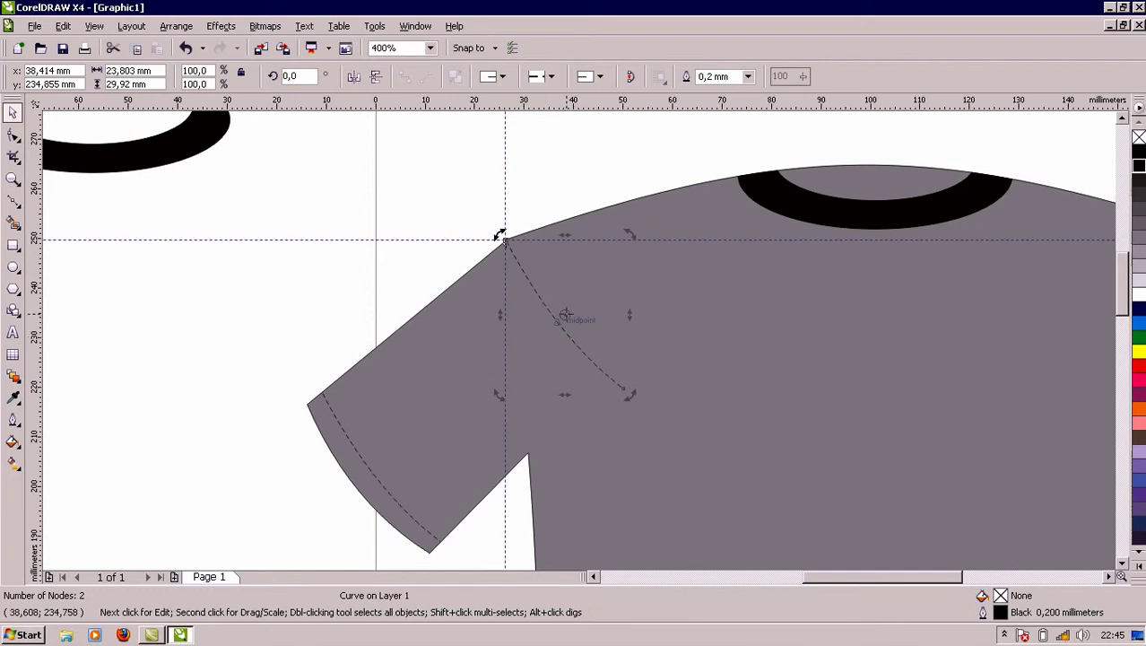
left_click_drag(565, 314, 505, 239)
left_click_drag(631, 398, 533, 456)
left_click(781, 362)
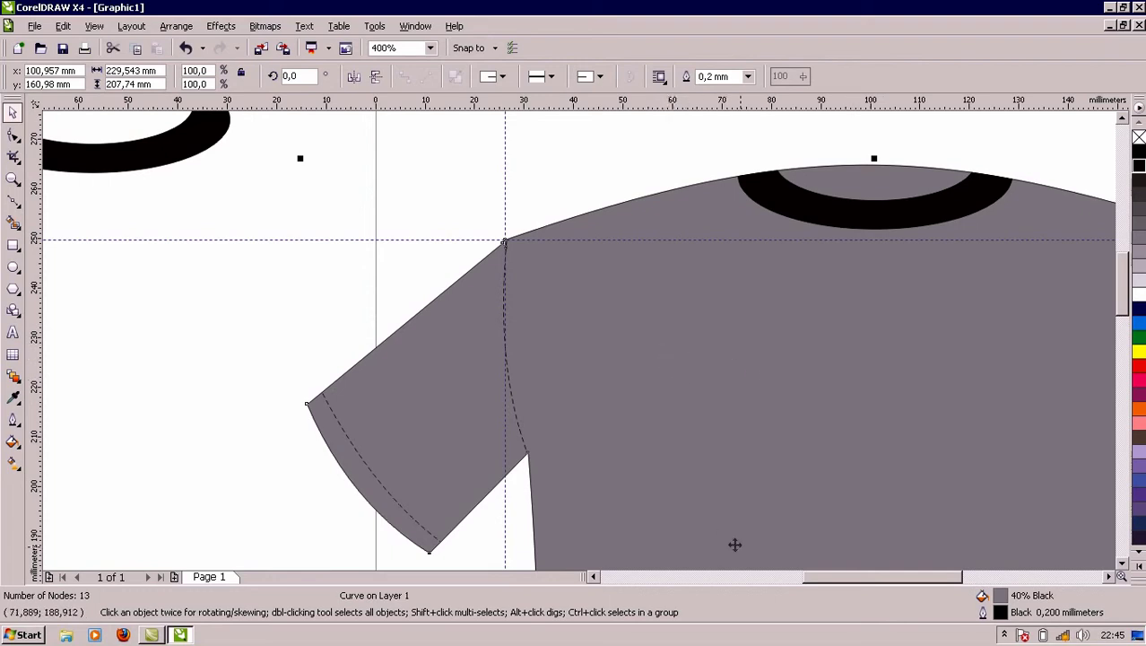
Duplicate the left sleeve's dashed seam curve, mirror it horizontally and fit the copy between the right shoulder corner and armpit
left_click_drag(824, 577, 867, 581)
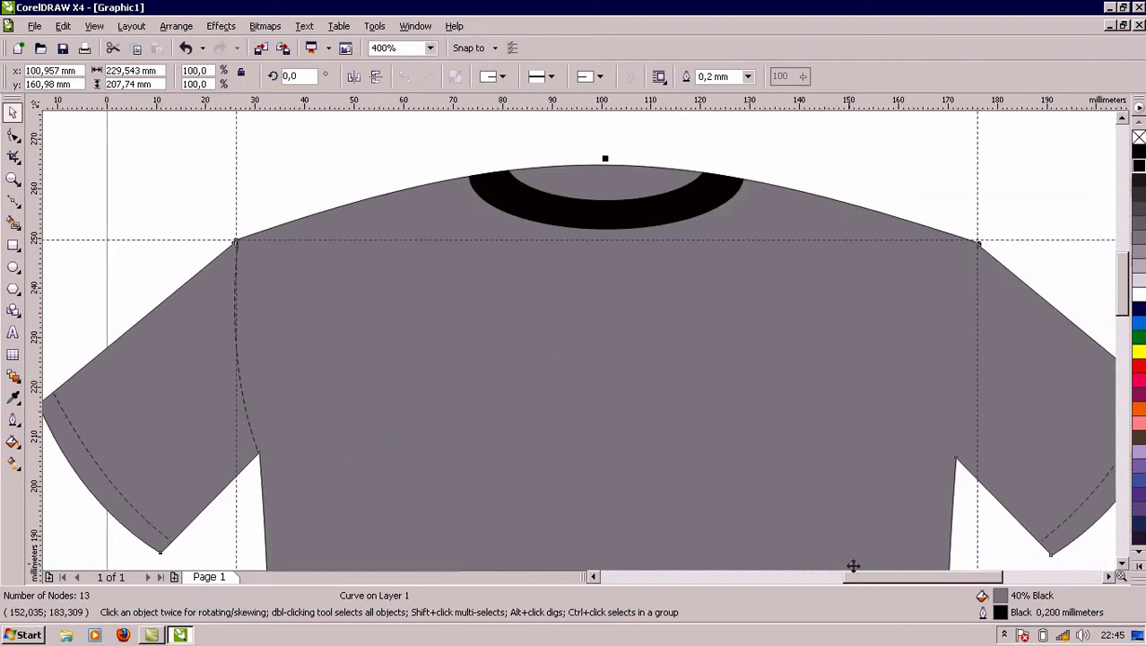
left_click(257, 445)
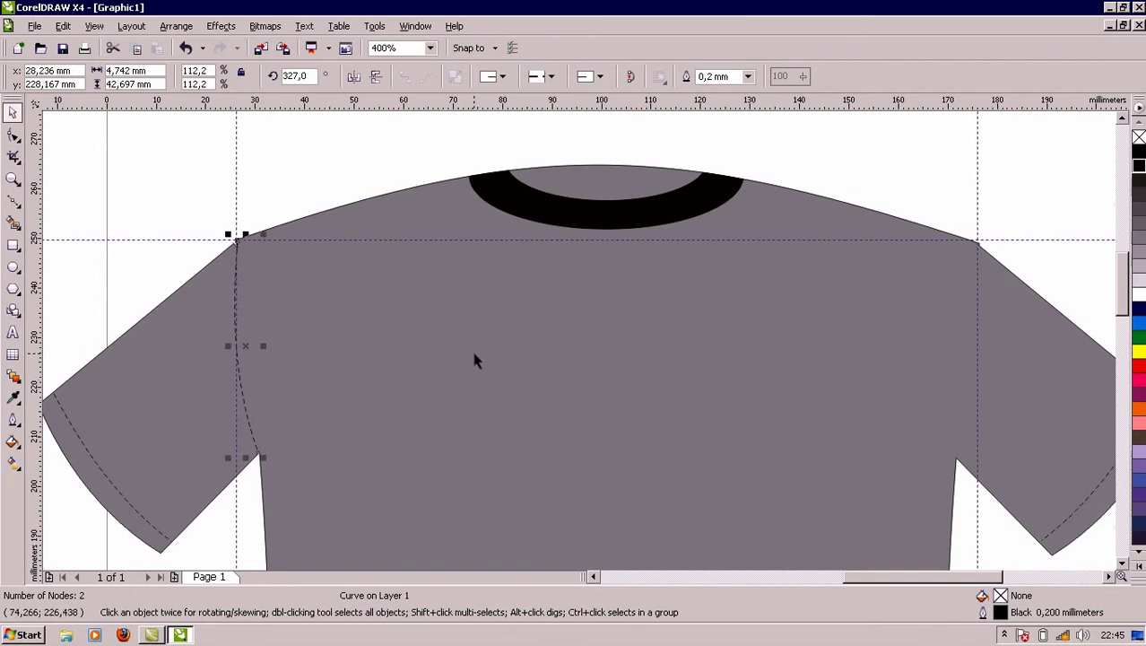
key("ctrl+d")
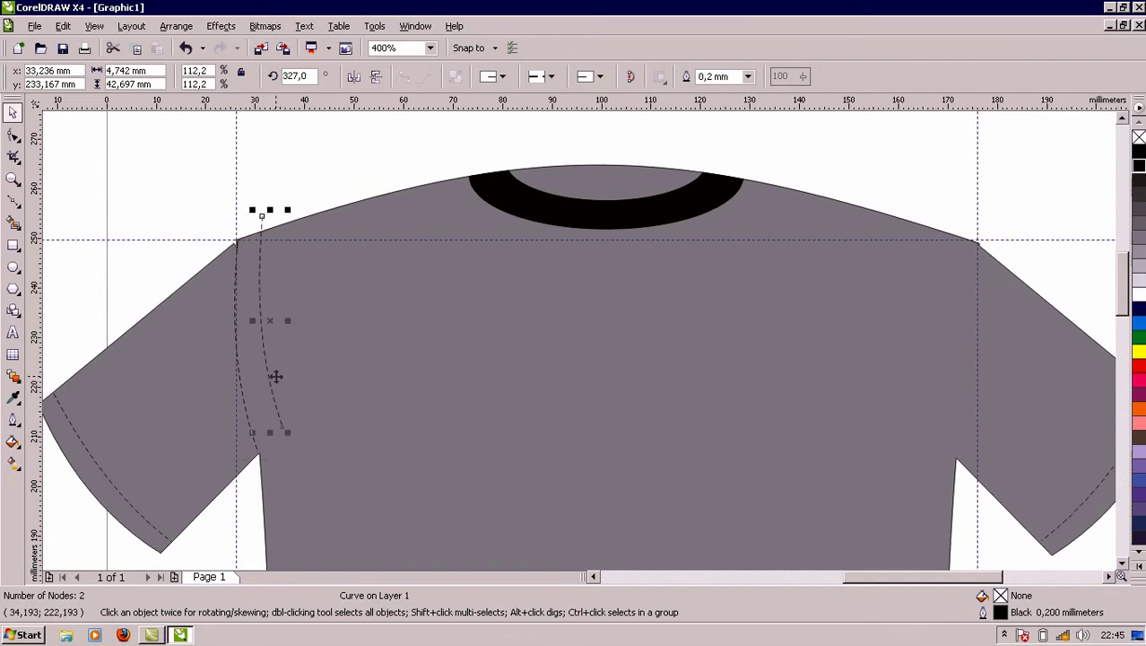
left_click_drag(274, 381, 985, 406)
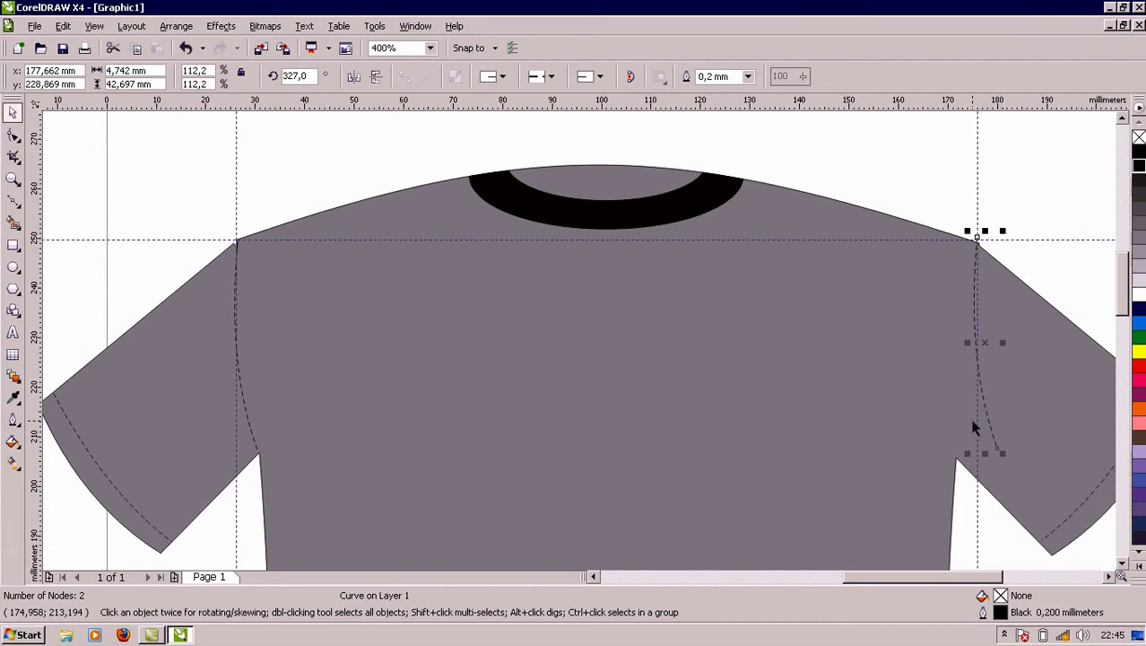
left_click_drag(967, 341, 980, 390)
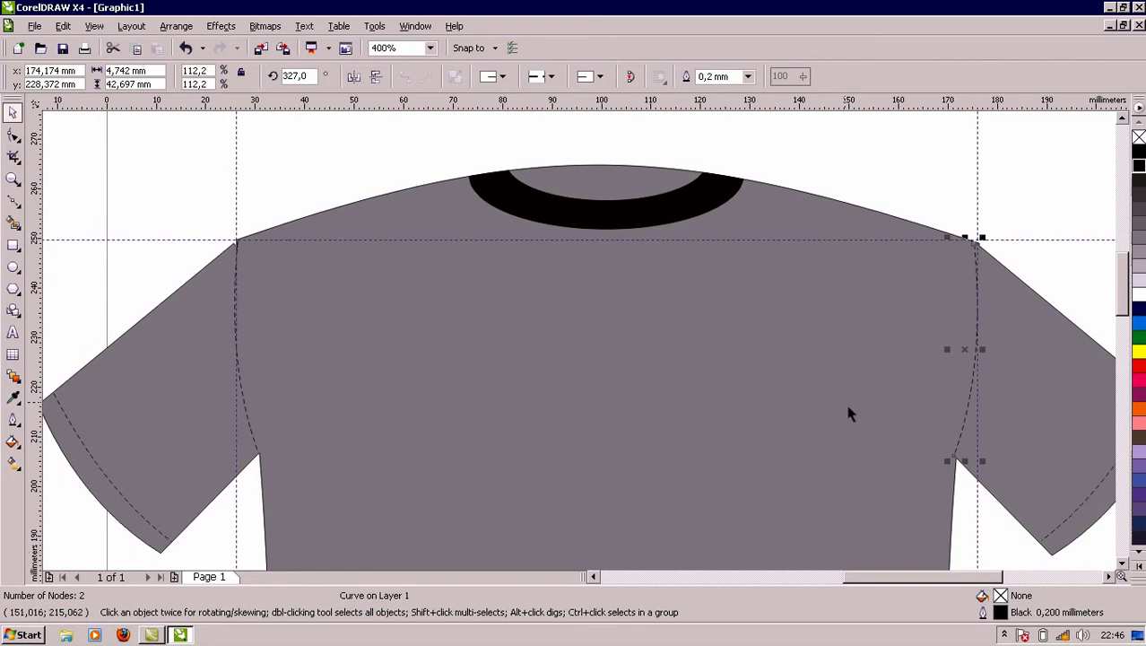
left_click(866, 430)
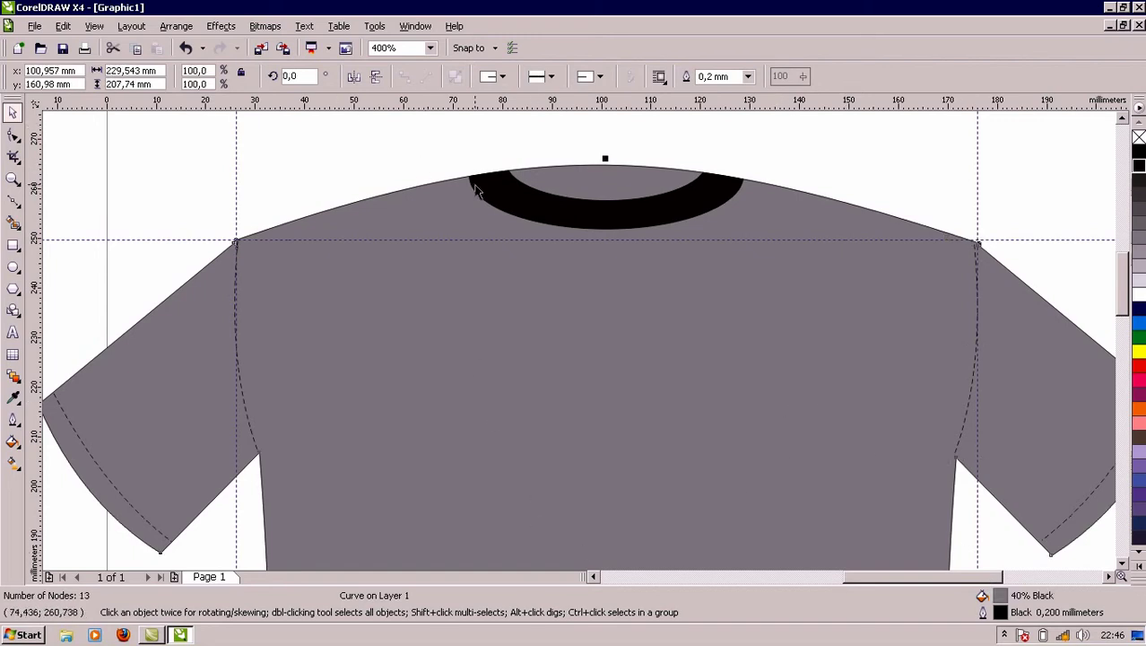
Place a duplicate of the left seam curve at the collar's left edge, rotated to about 254° and enlarged to about 136% to reach the sleeve seam
left_click(251, 420)
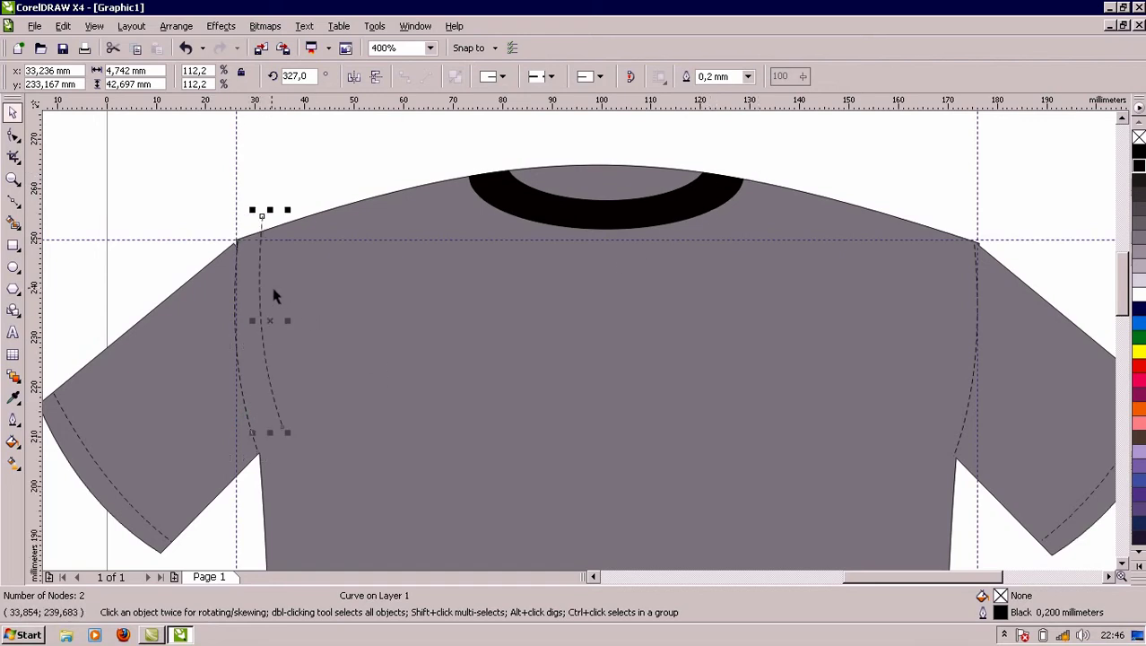
left_click_drag(260, 290, 470, 261)
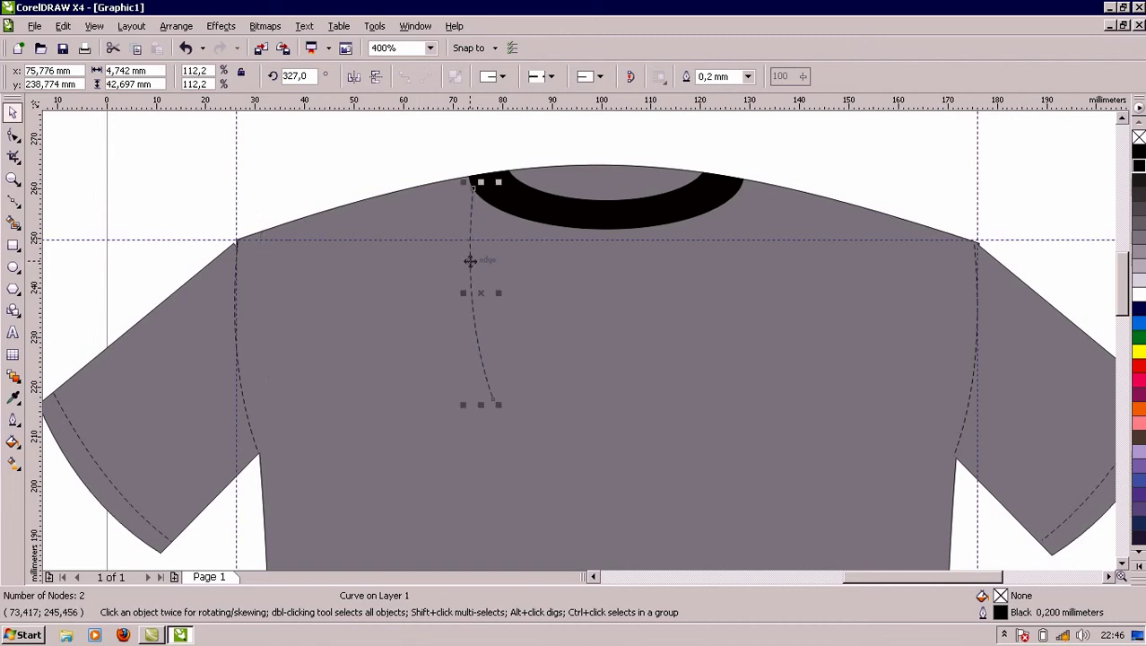
left_click(476, 319)
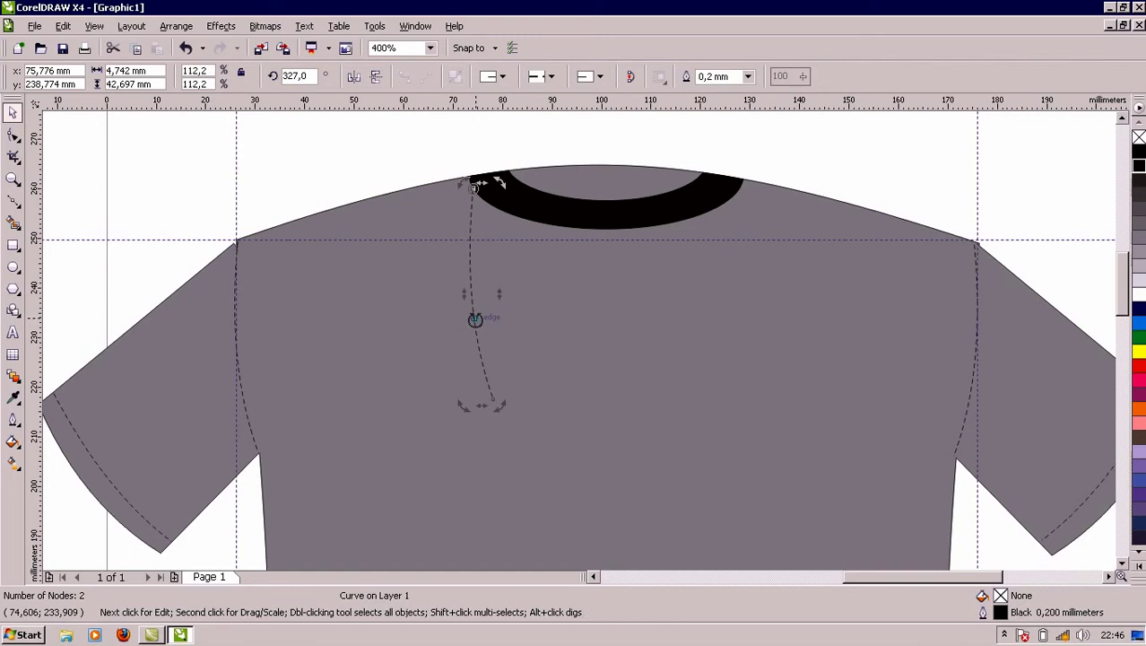
left_click_drag(496, 405, 265, 276)
left_click(335, 241)
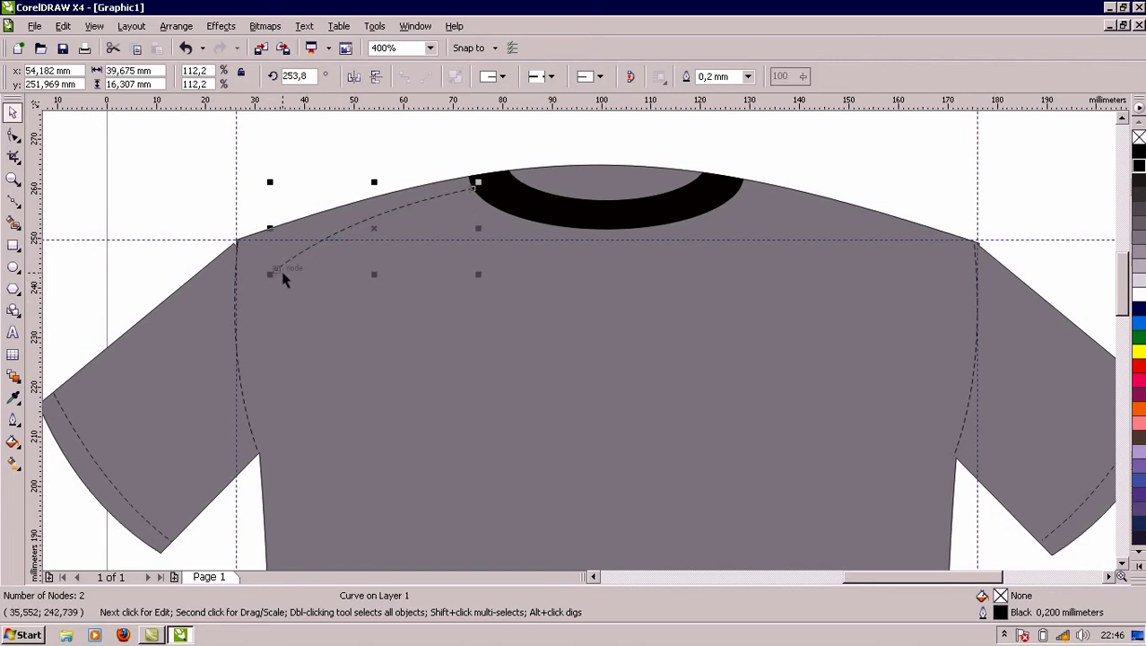
left_click_drag(270, 274, 232, 313)
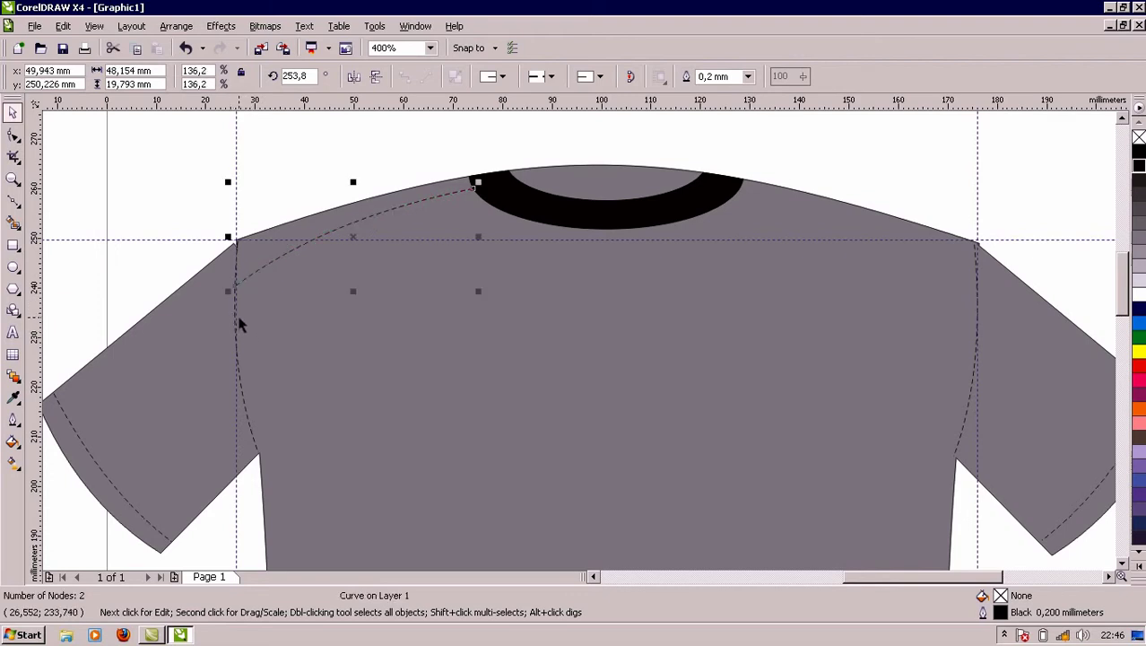
left_click(252, 388)
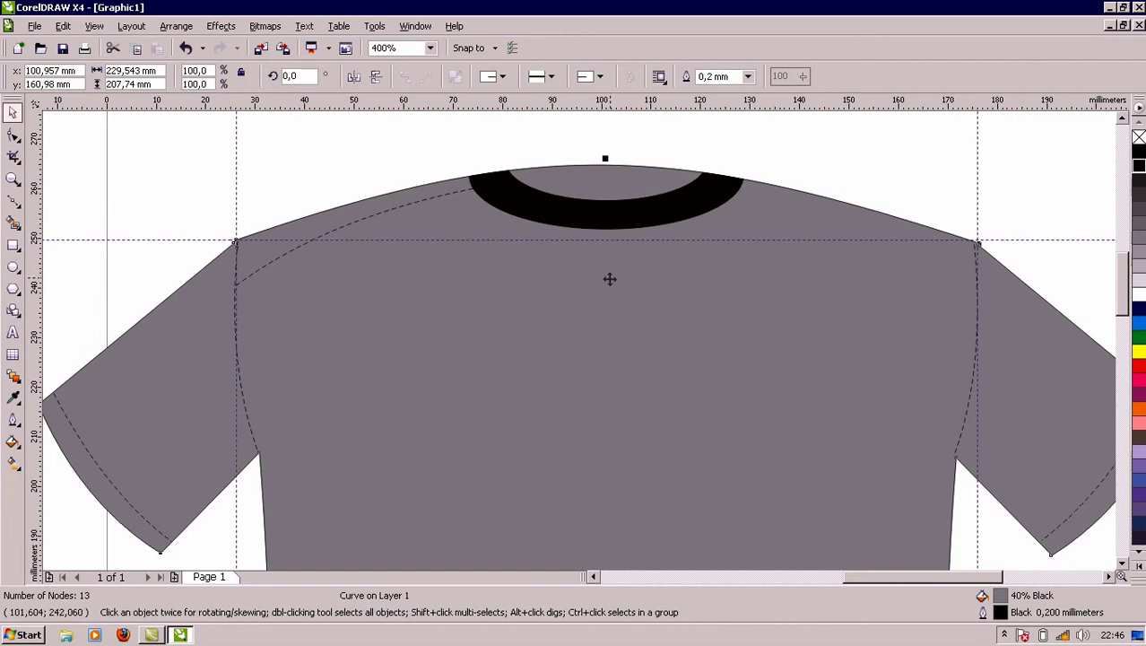
Duplicate the left shoulder's dashed curve, move the copy onto the chest and mirror it horizontally
left_click(399, 212)
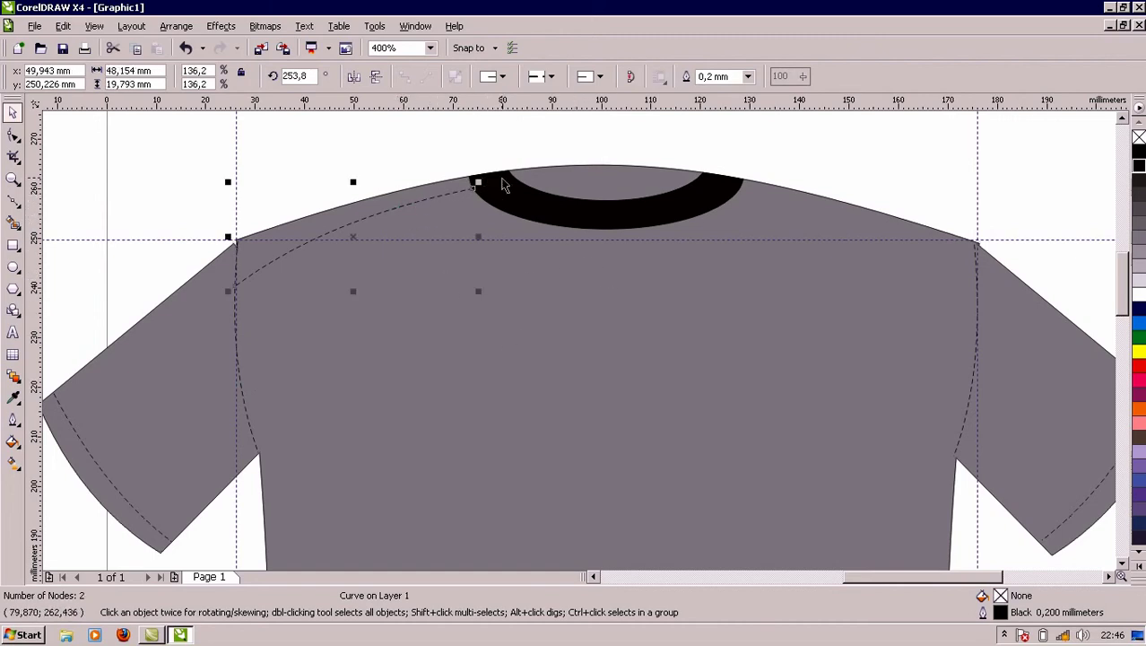
key("ctrl+d")
left_click_drag(437, 181, 489, 302)
key("ctrl+z")
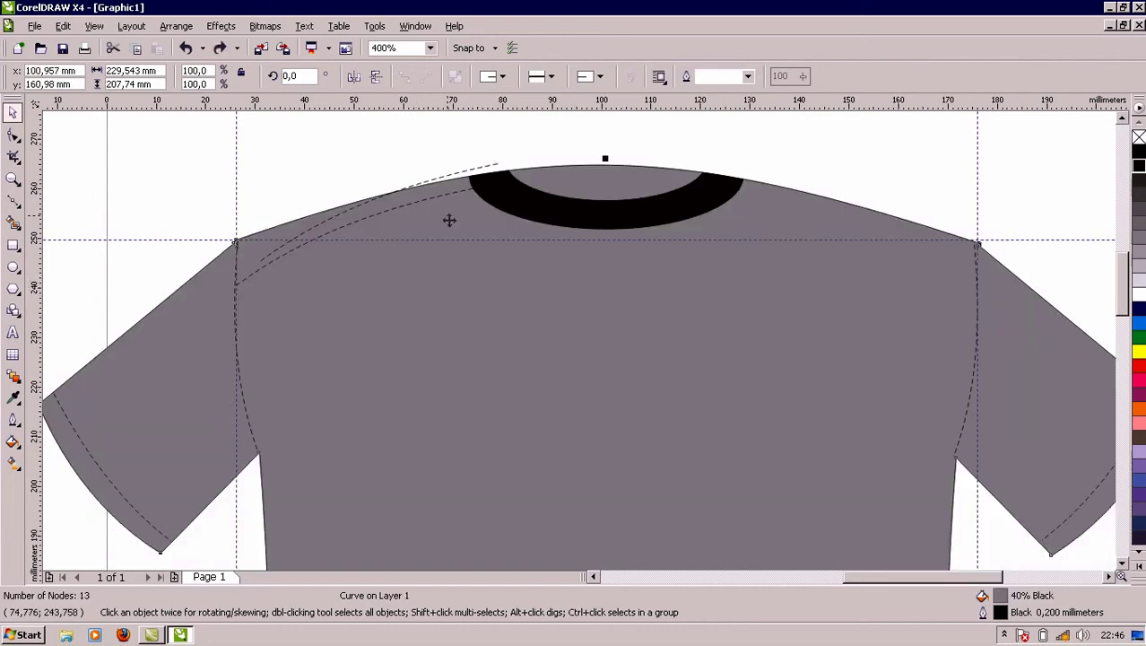
left_click(460, 173)
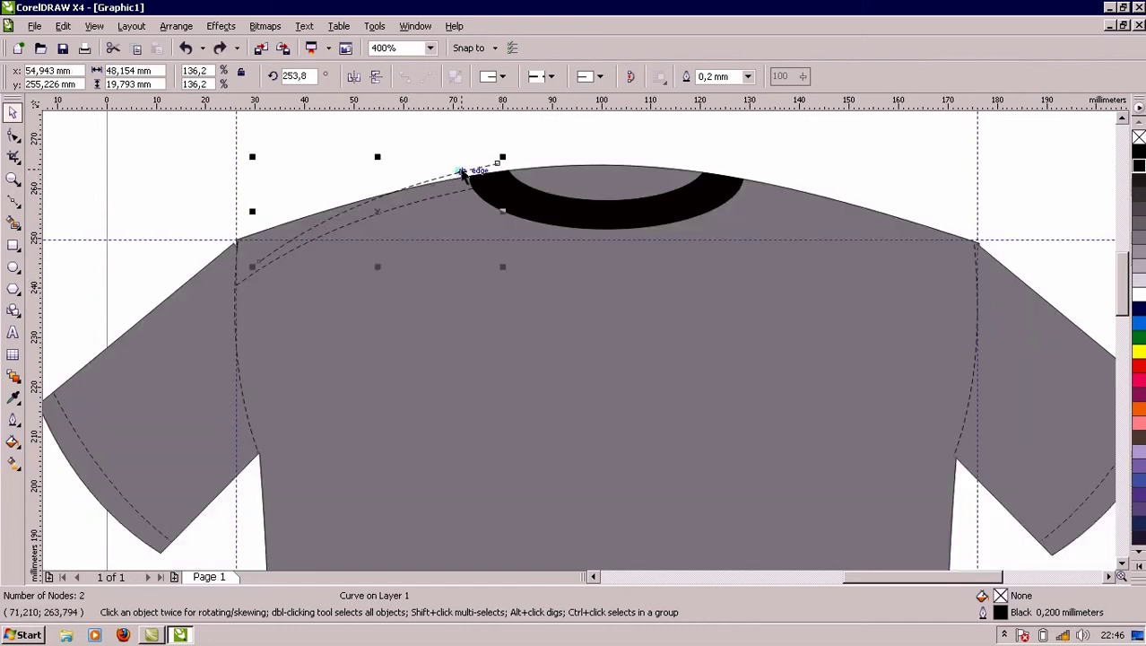
left_click_drag(501, 160, 599, 309)
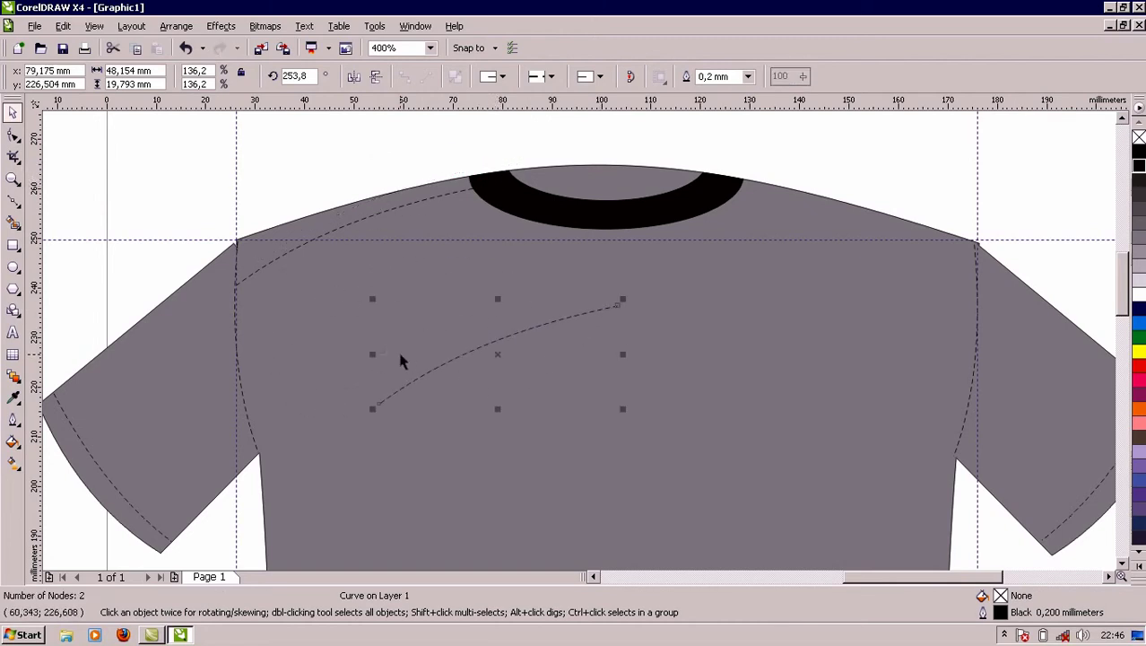
left_click_drag(372, 354, 681, 366)
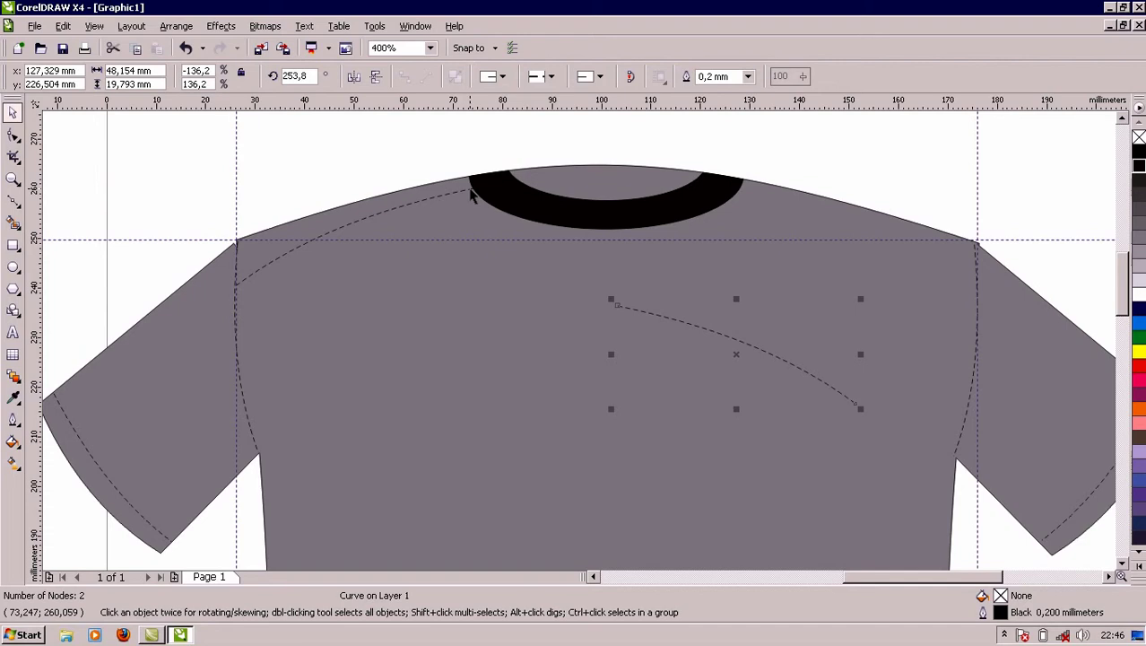
Fit the mirrored curve between the collar and right sleeve seam using a horizontal guideline at about 260 mm, and delete that guideline
left_click_drag(591, 115, 599, 190)
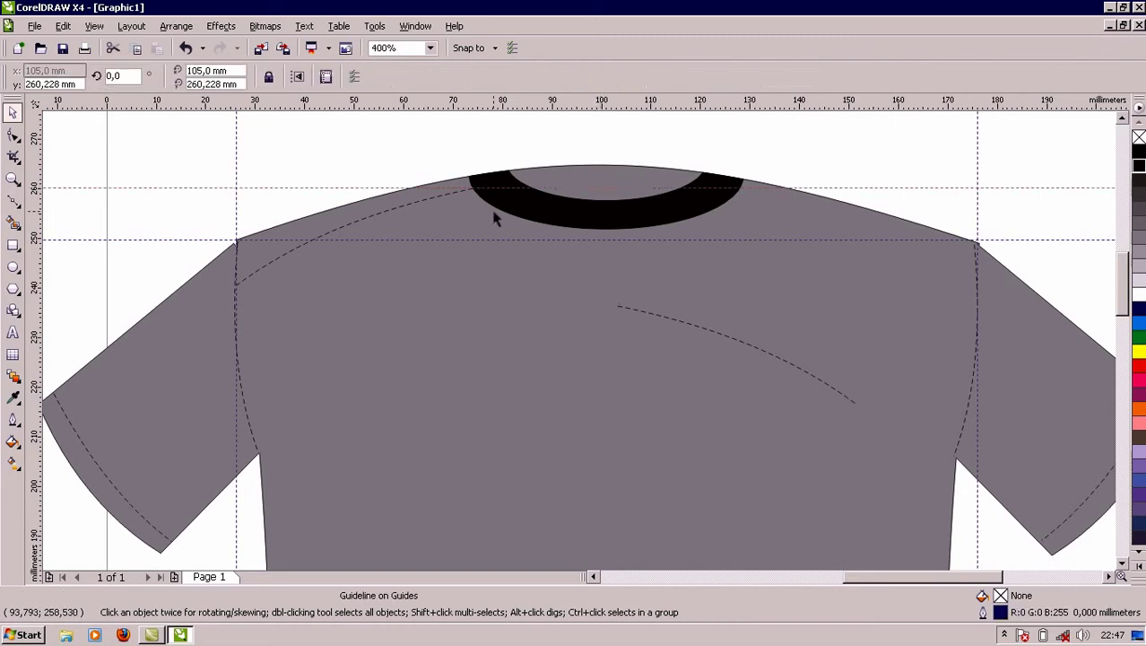
left_click(766, 350)
left_click_drag(768, 351, 895, 237)
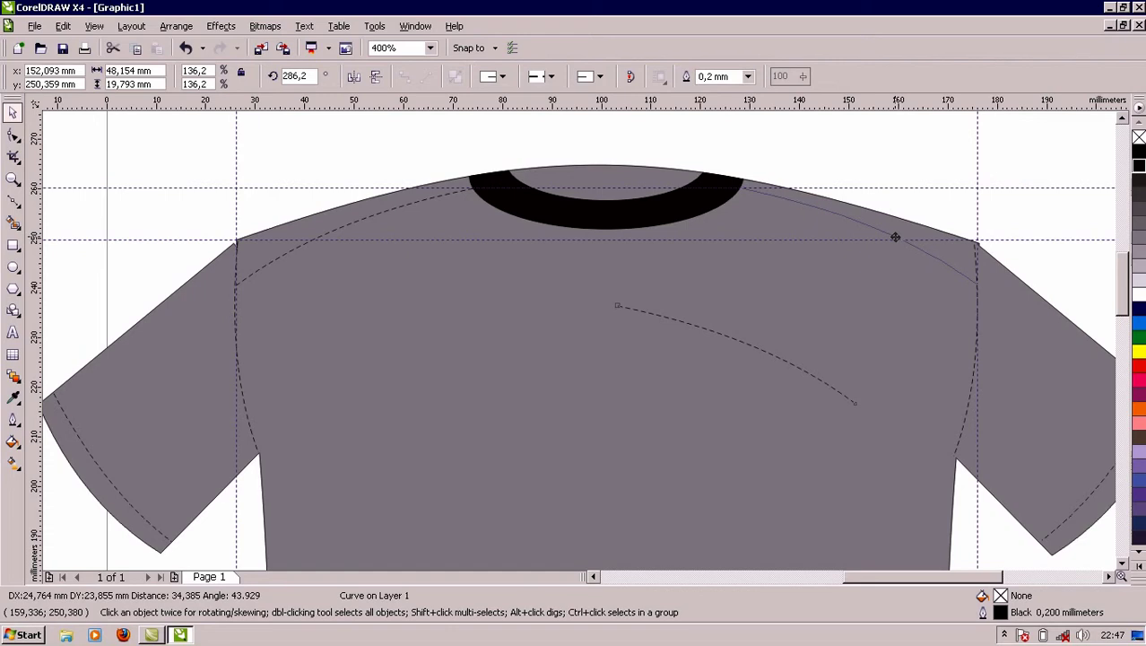
left_click_drag(895, 237, 896, 236)
left_click(862, 310)
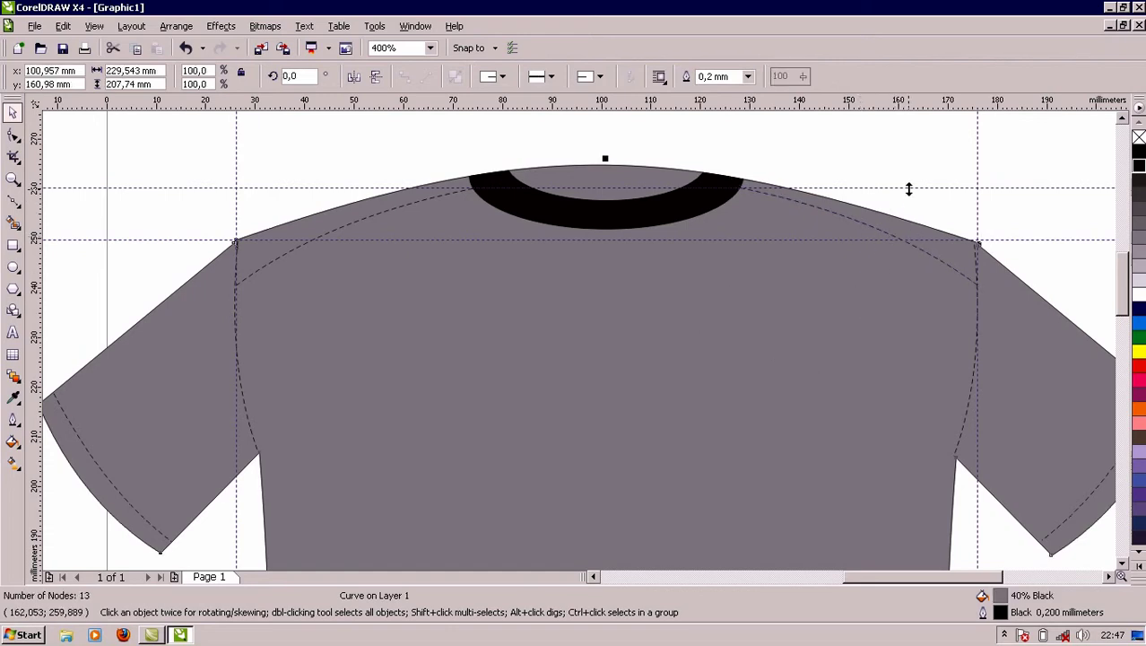
left_click(908, 189)
key("Delete")
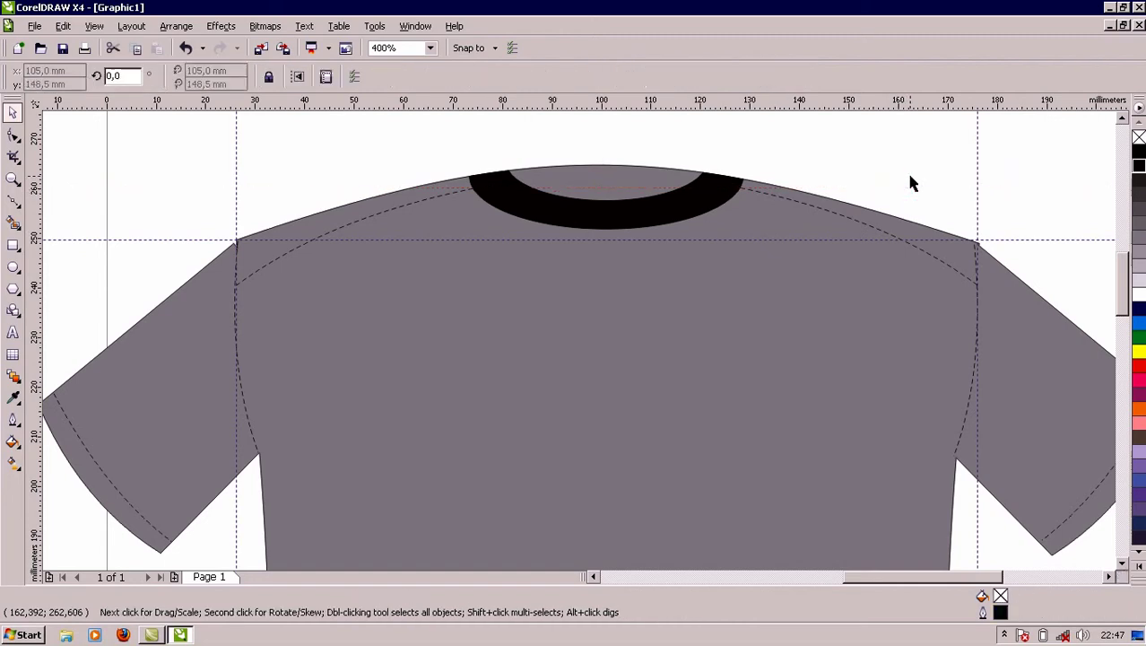
Duplicate the left sleeve's dashed cuff curve and move the copy down to the shirt body just above the hem
scroll(786, 435, "down", 1)
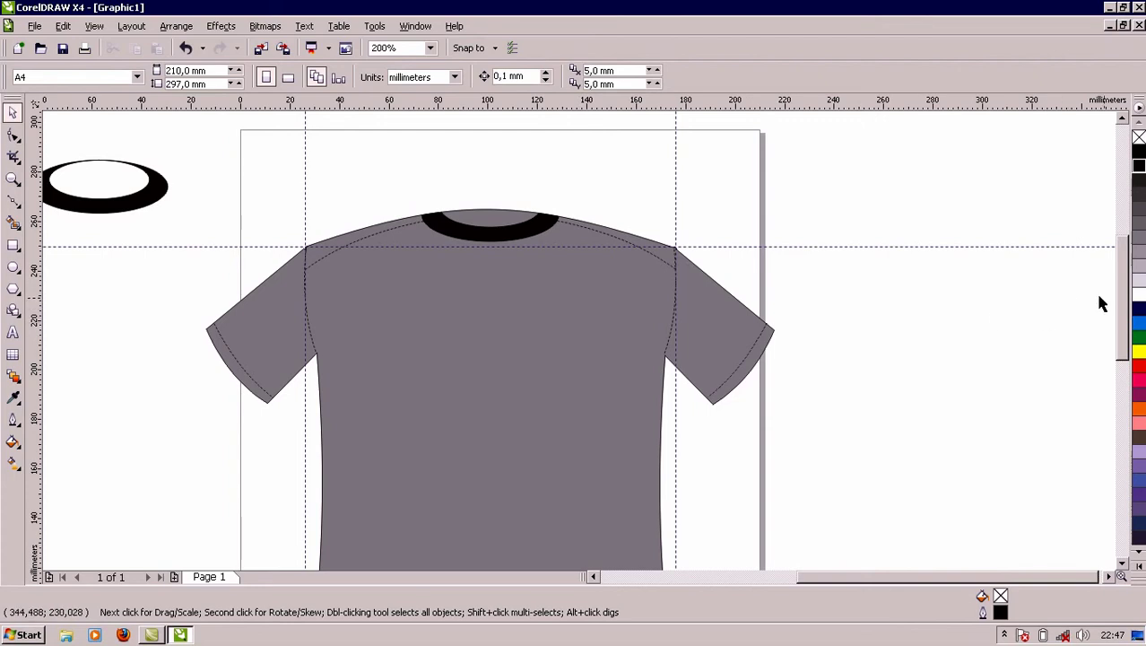
left_click_drag(1121, 310, 1128, 381)
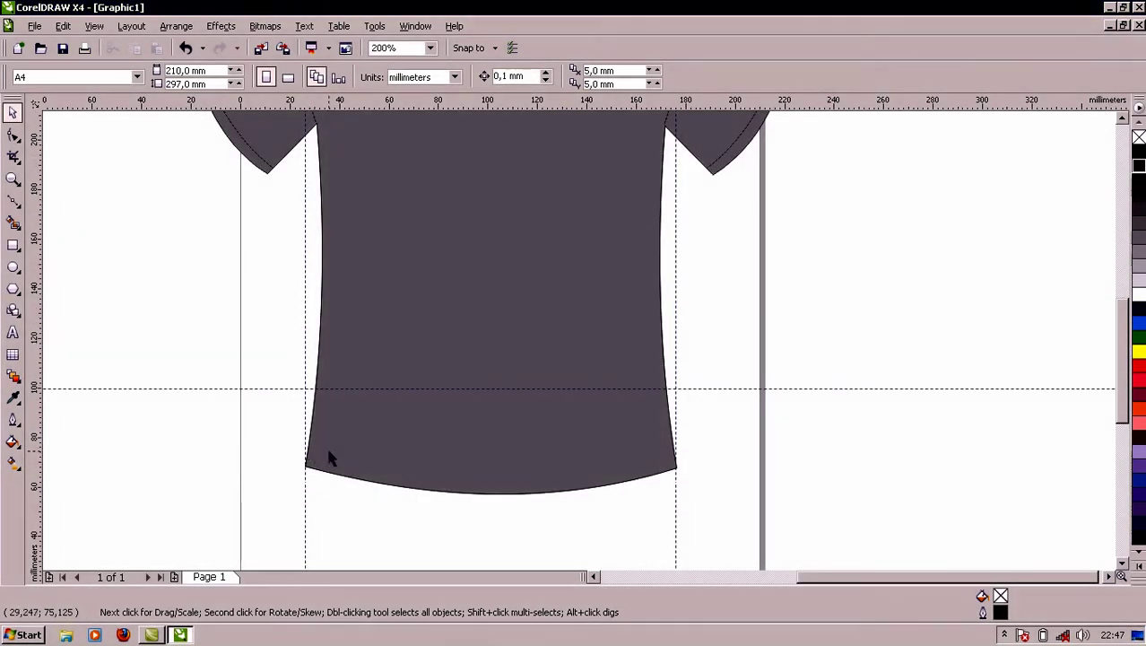
left_click(263, 161)
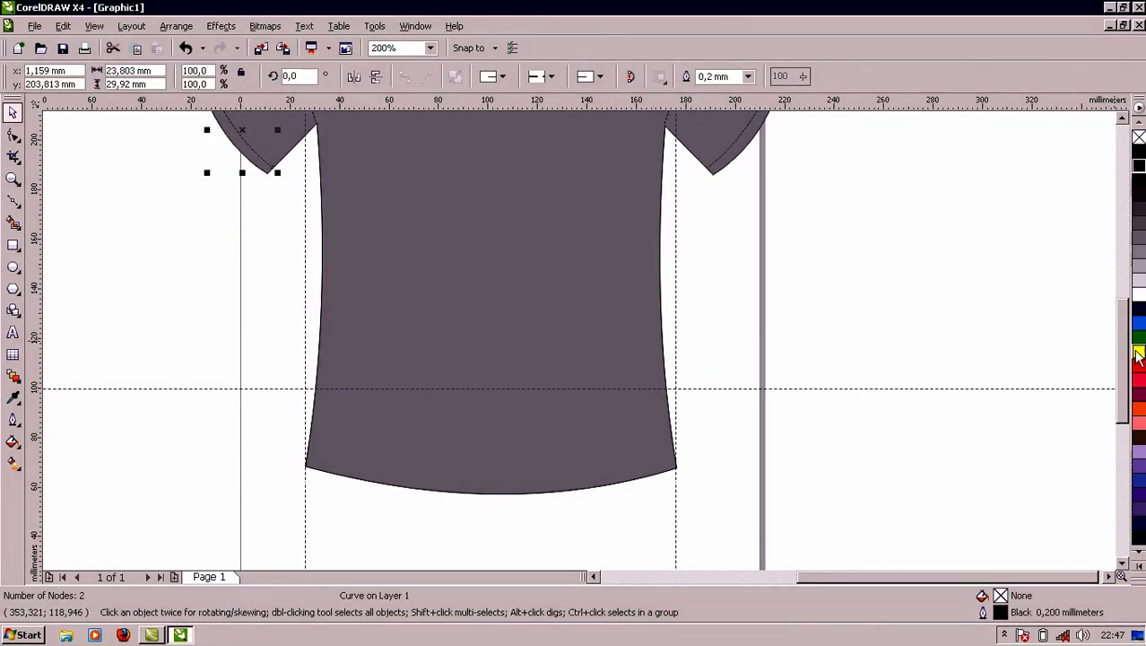
scroll(1123, 377, "up", 3)
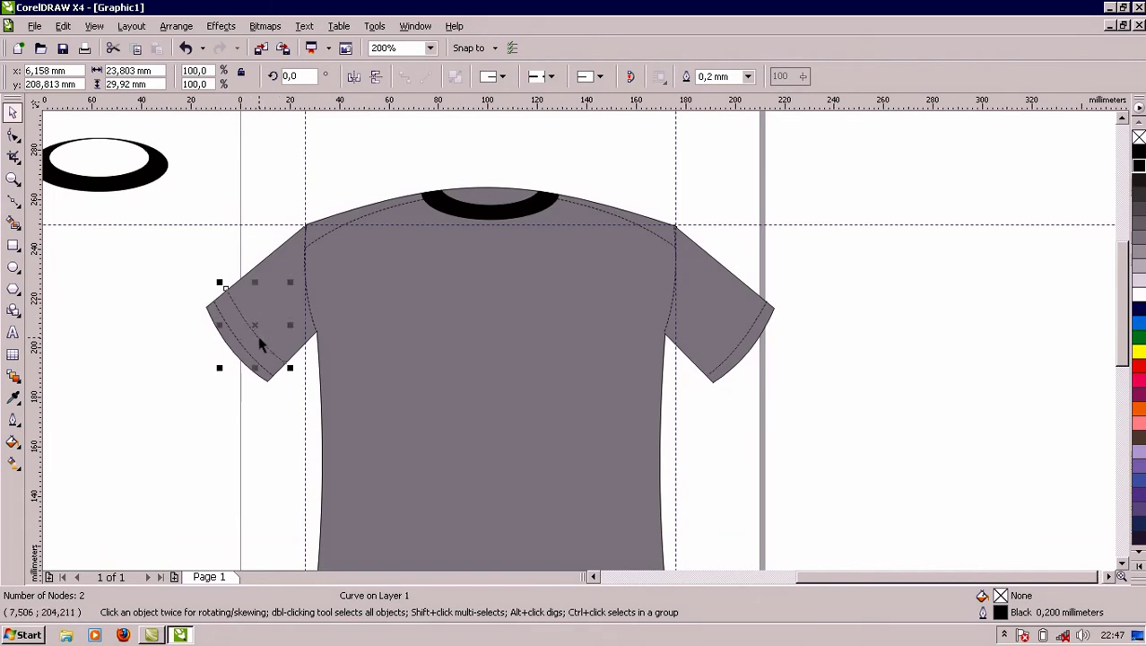
left_click_drag(260, 339, 460, 416)
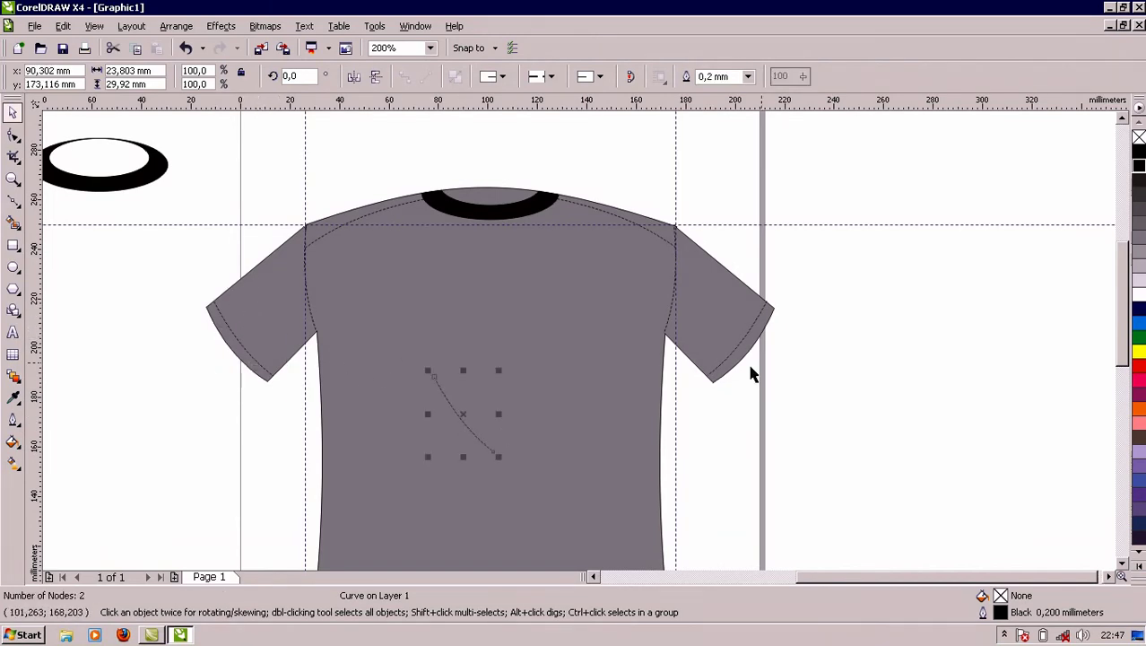
scroll(1132, 376, "down", 3)
scroll(1121, 381, "down", 1)
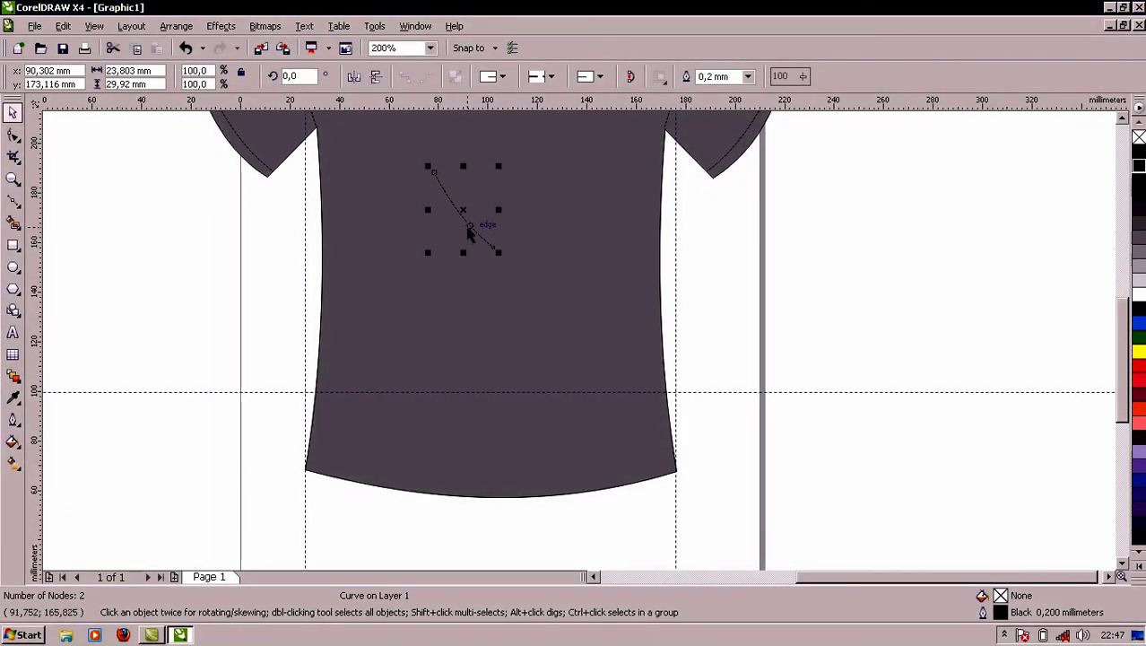
left_click_drag(466, 223, 480, 442)
Rotate the copied curve to about 50.3° and enlarge it to about 383% so it spans both side edges just above the hem
left_click(479, 439)
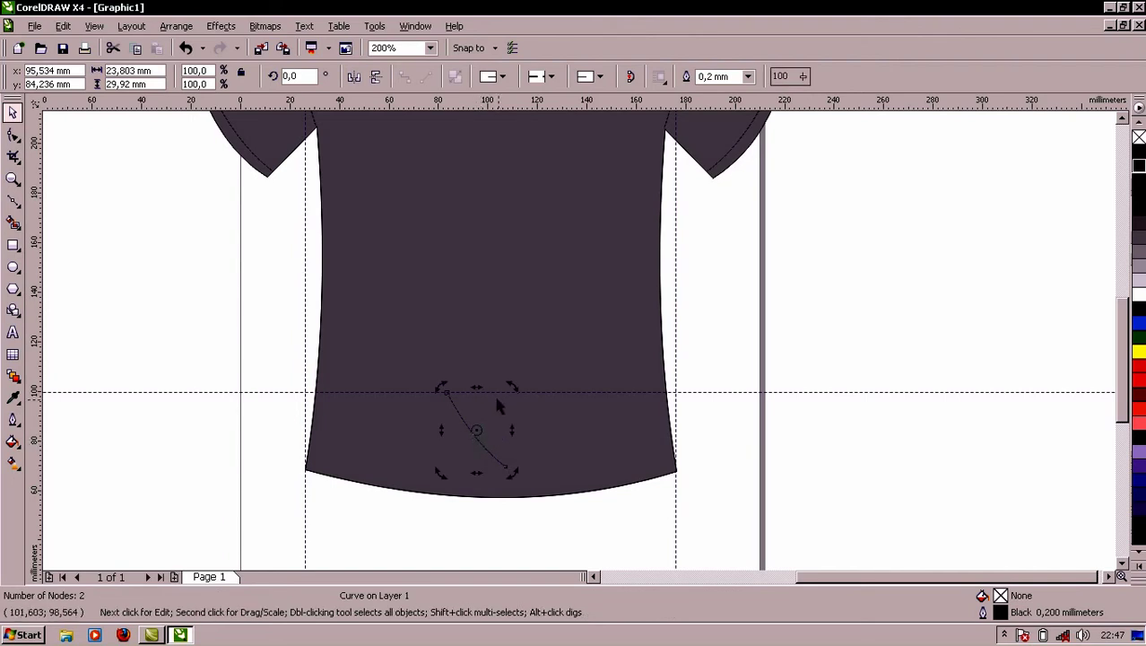
left_click_drag(515, 387, 463, 360)
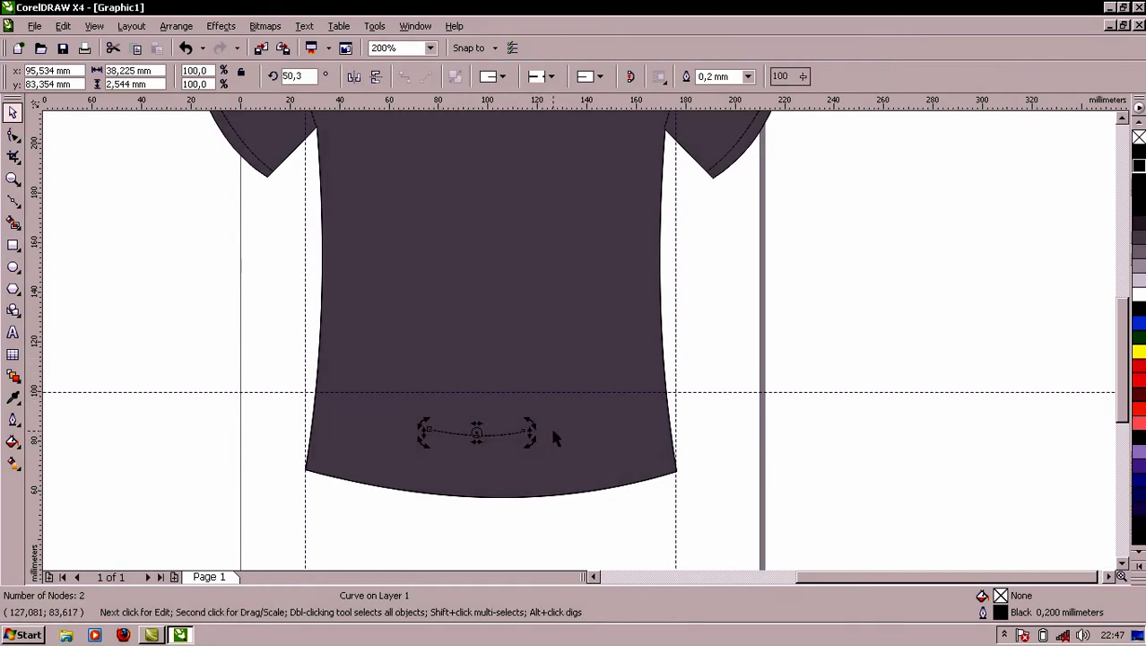
left_click(505, 434)
left_click_drag(505, 433, 767, 416)
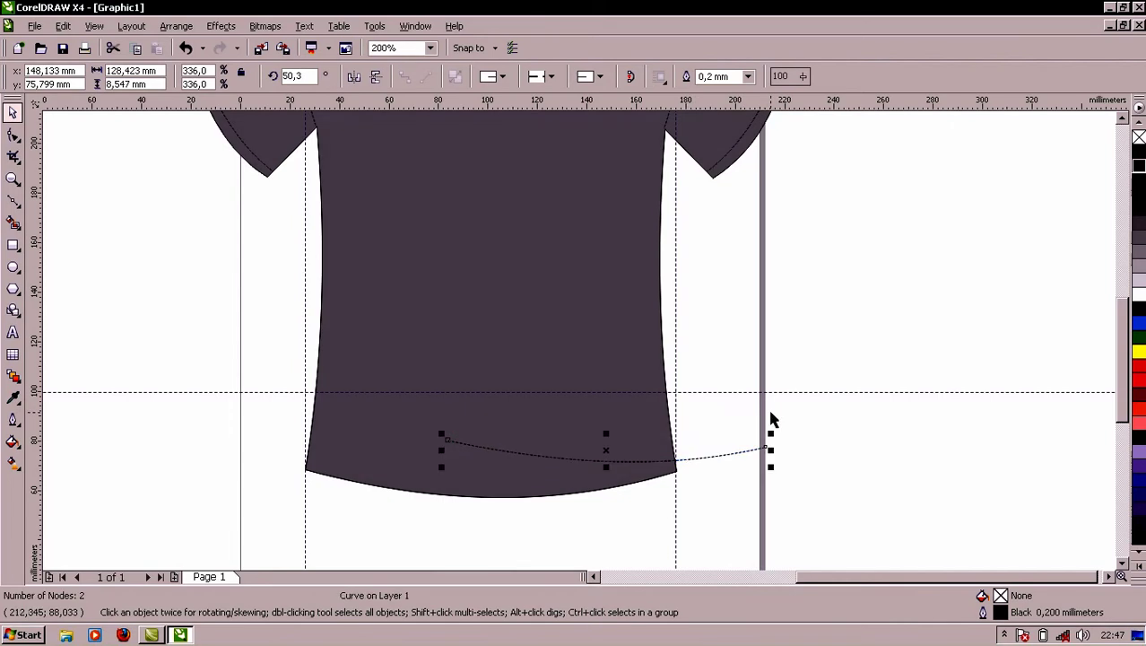
left_click_drag(639, 462, 502, 470)
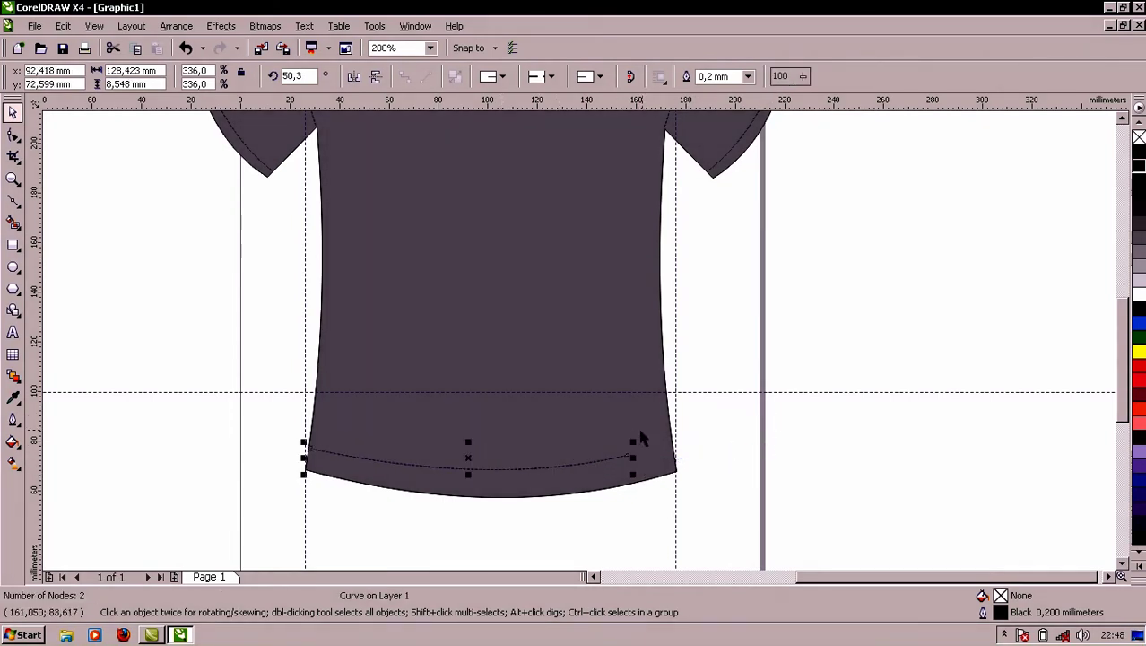
left_click_drag(634, 441, 675, 437)
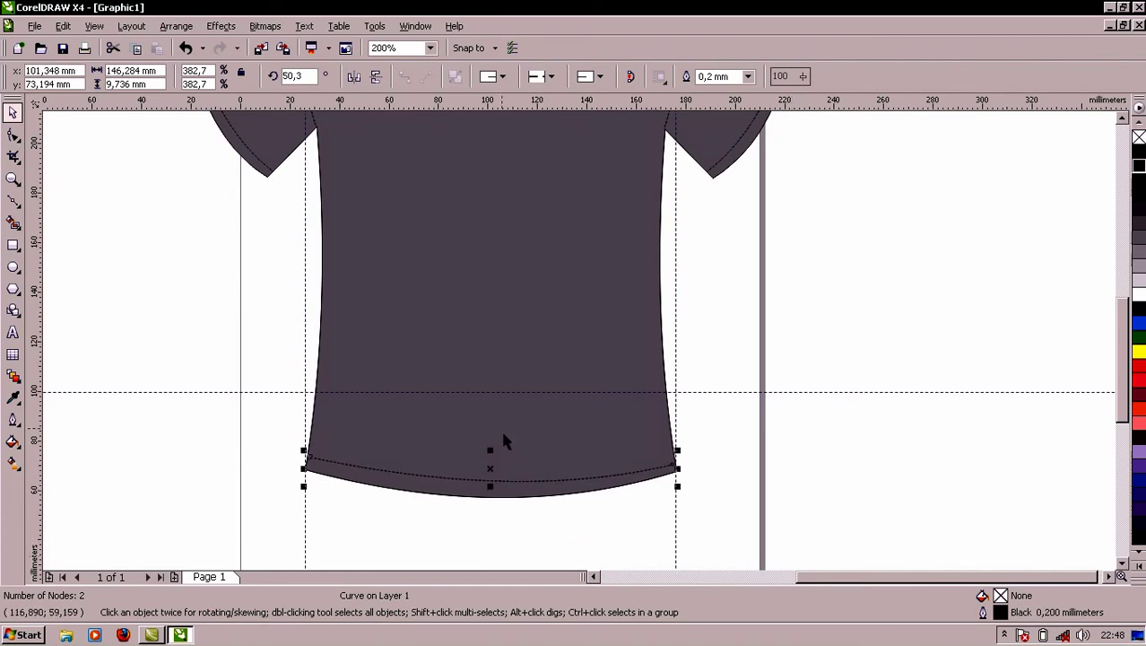
Fine-tune the hem stitch curve's rotation to about 50.8° and reselect the curve
left_click(525, 480)
mouse_move(679, 451)
left_mouse_down()
mouse_move(683, 462)
mouse_move(678, 452)
left_mouse_up()
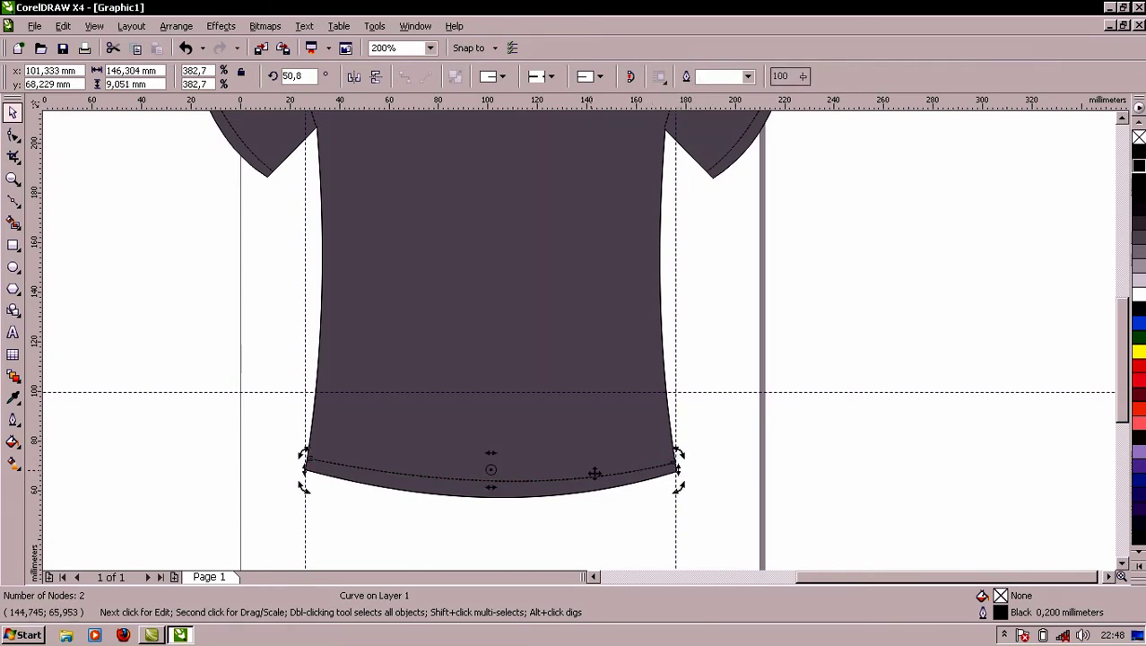
left_click(619, 460)
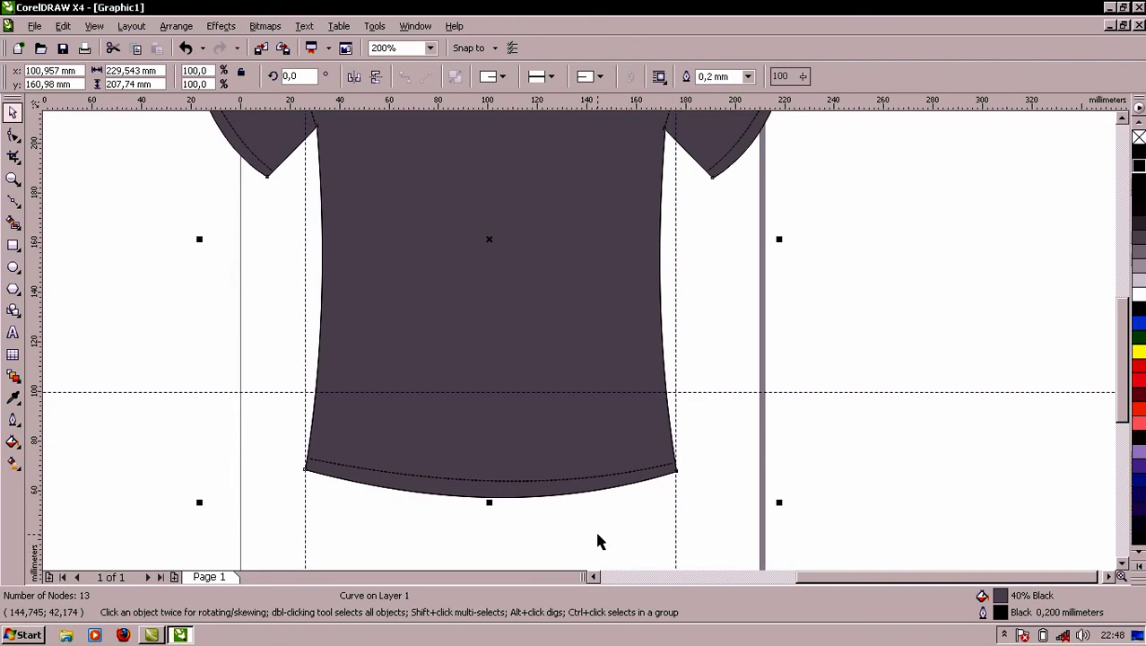
left_click(573, 475)
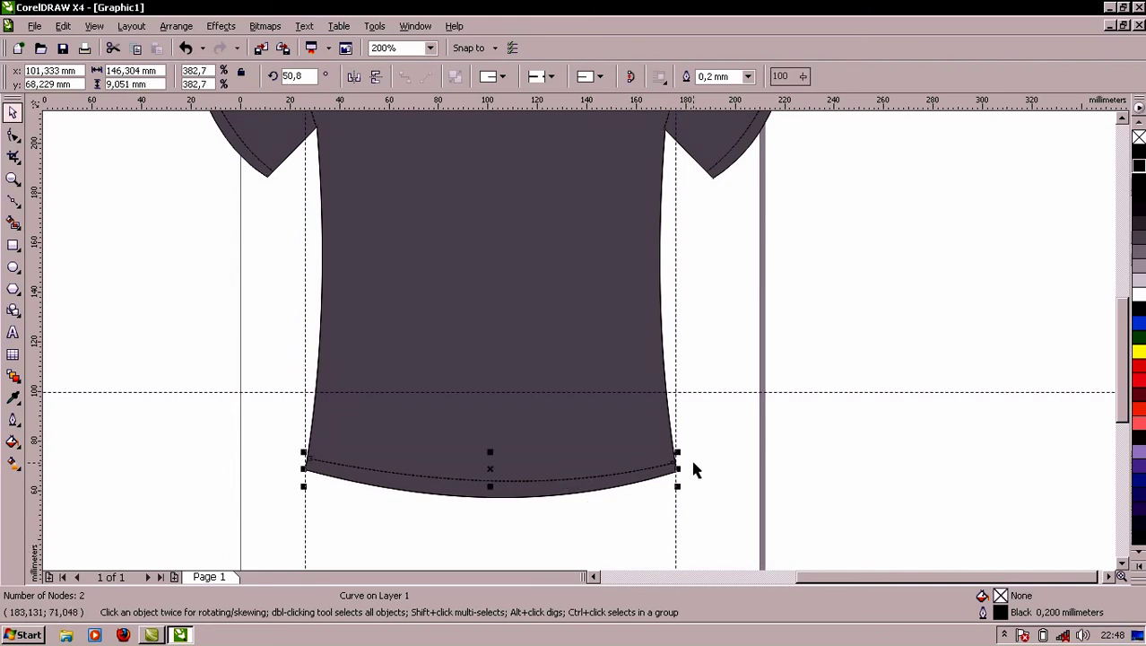
Try a slight further rotation of the hem stitch curve and undo it
left_click(579, 476)
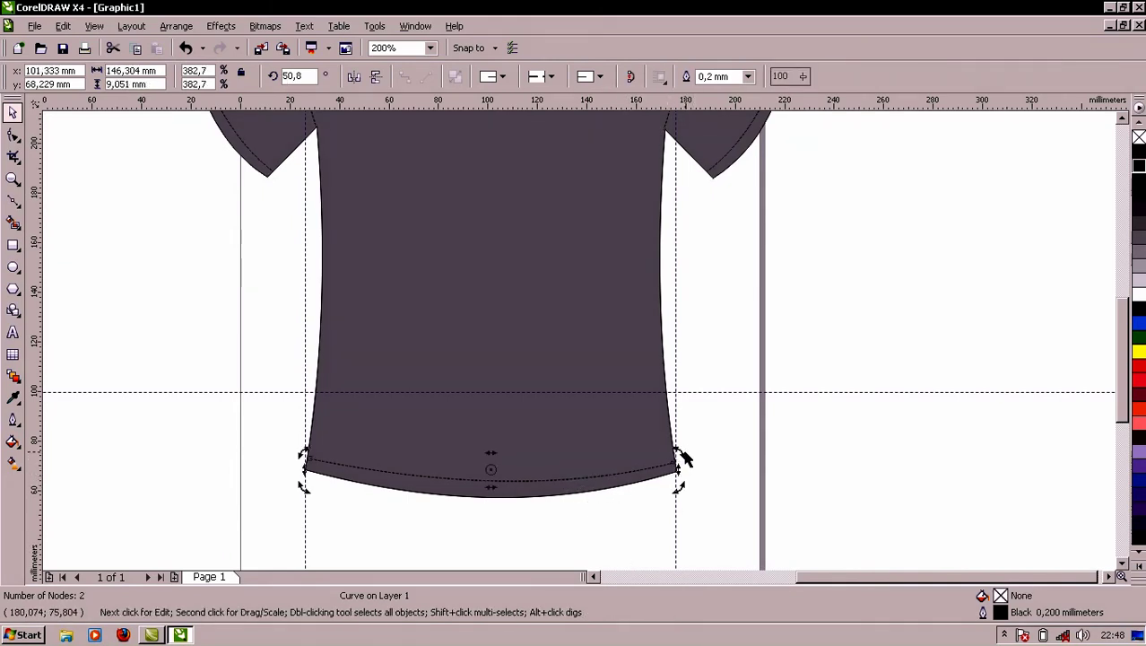
left_click_drag(682, 454, 680, 455)
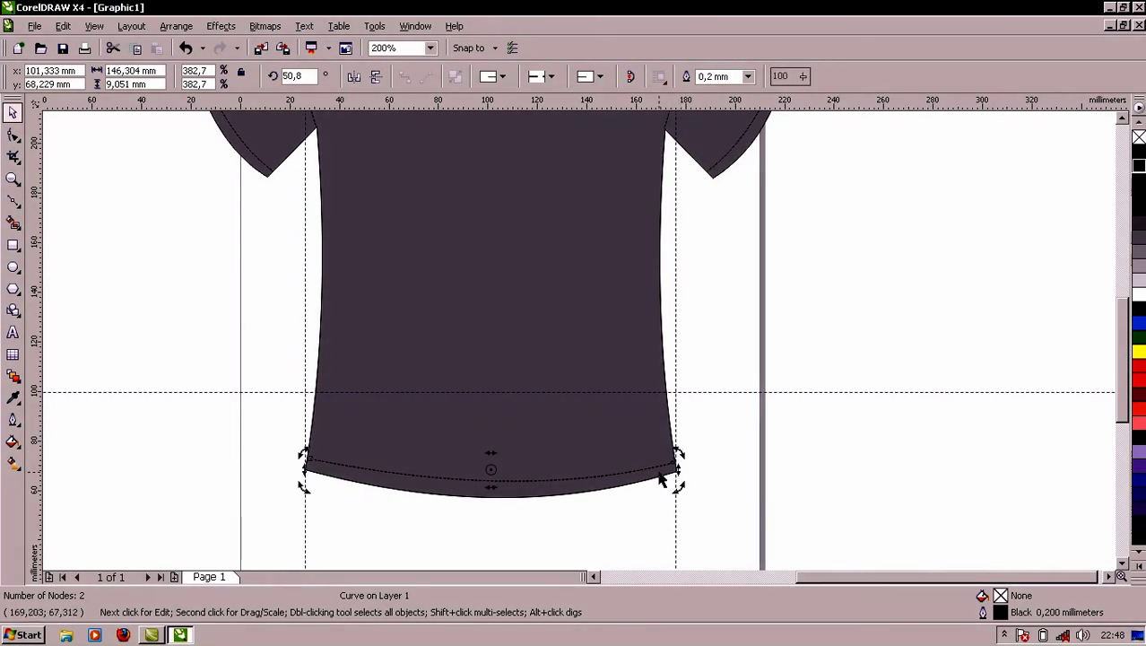
scroll(679, 455, "up", 1)
left_click_drag(615, 307, 614, 306)
left_click(572, 395)
scroll(526, 434, "down", 1)
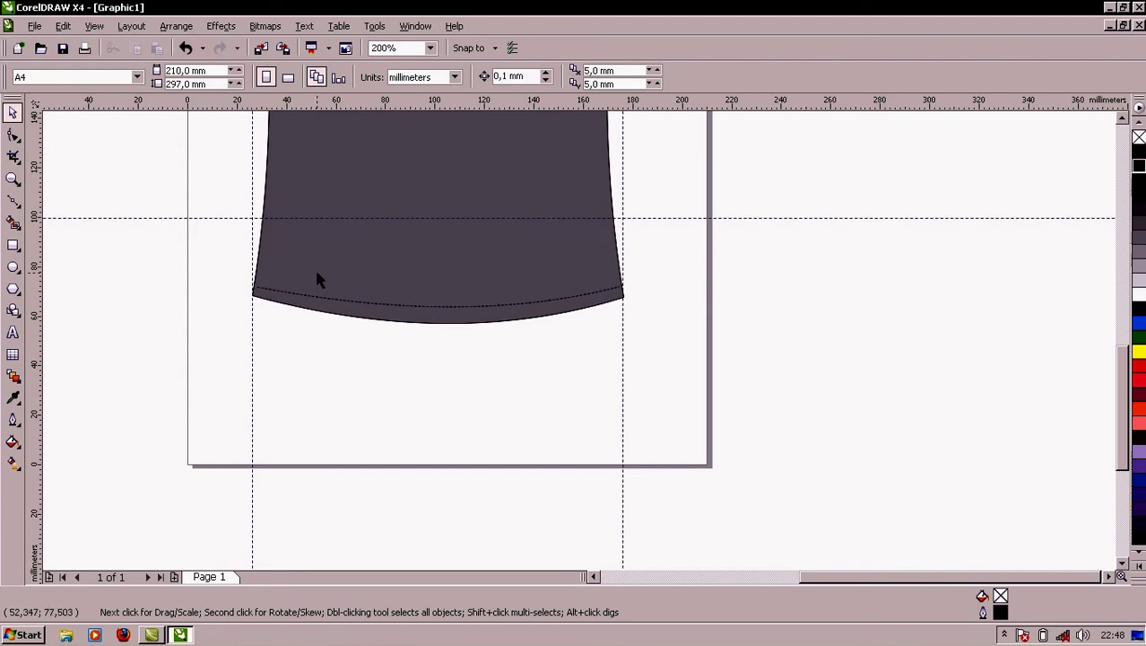
key("ctrl+z")
left_click(531, 366)
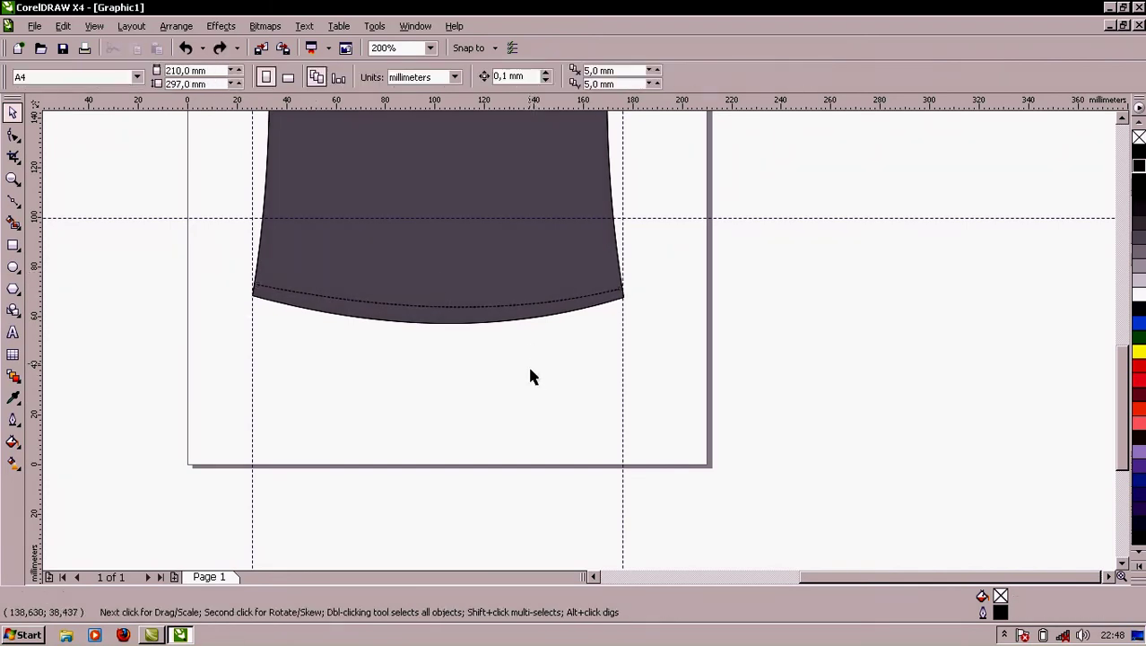
Move the right end node of the hem stitch curve onto the shirt's right side edge, at about X 175.5, Y 72.8 mm
left_click(486, 310)
left_click(14, 137)
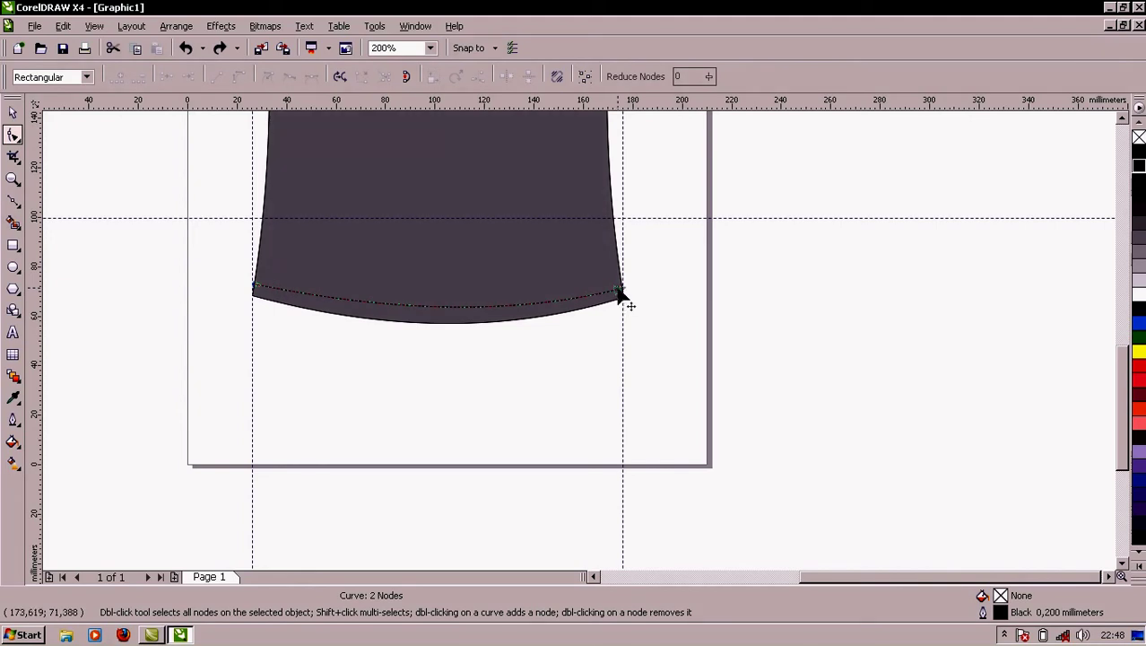
scroll(619, 296, "up", 1)
left_click(585, 344)
left_click_drag(585, 345, 589, 336)
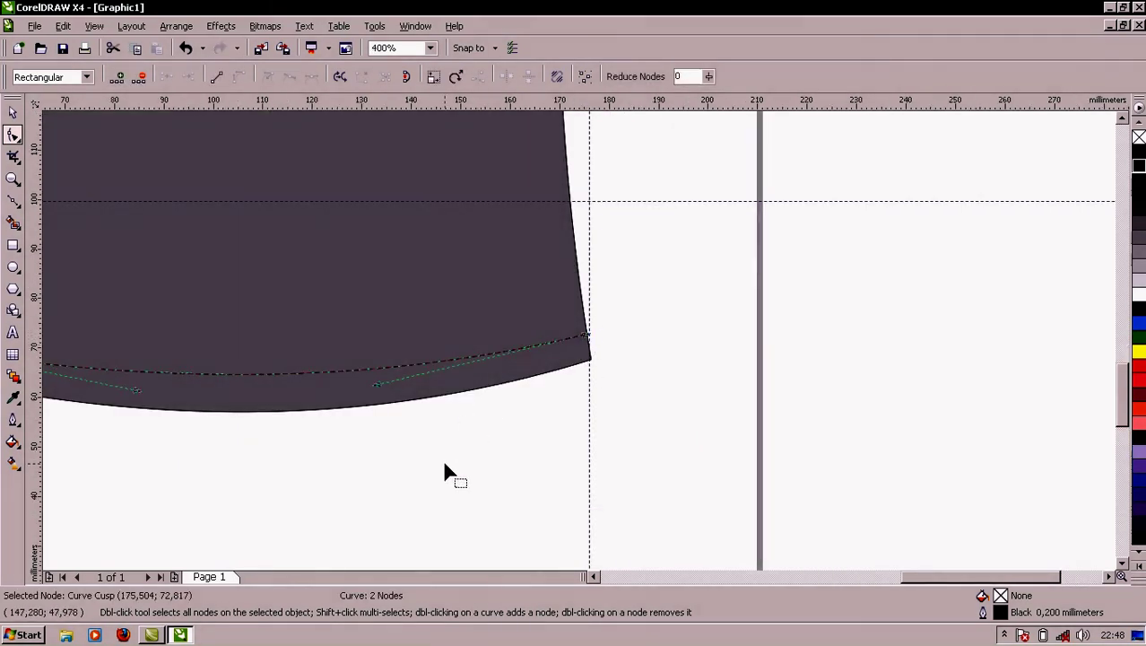
scroll(328, 415, "down", 1)
scroll(580, 342, "up", 1)
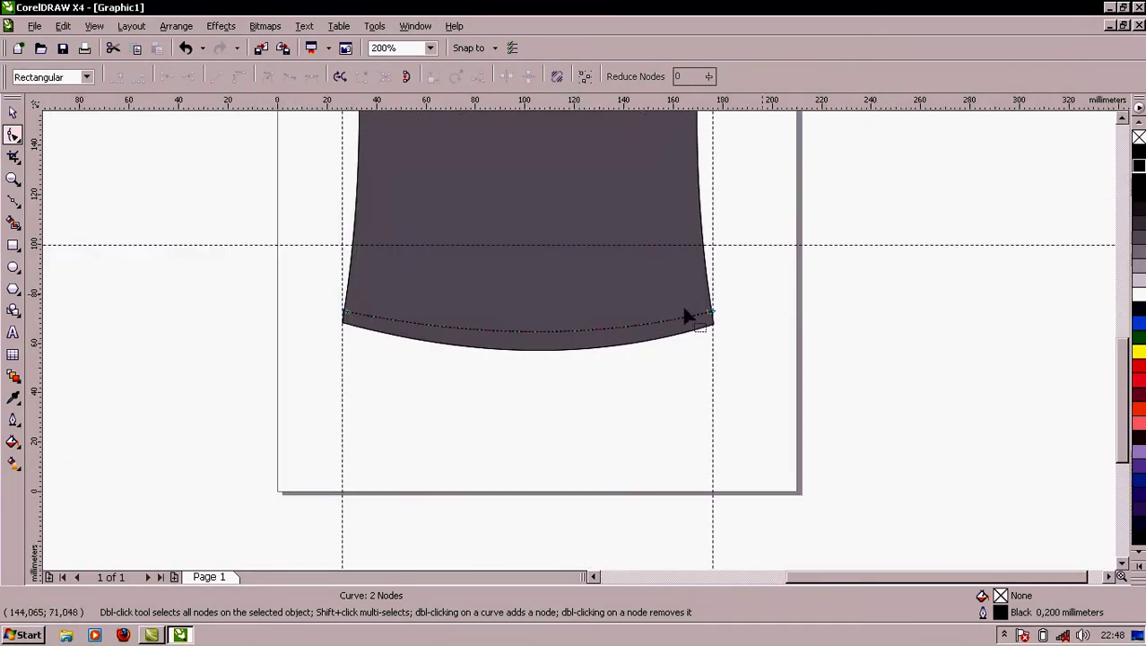
Delete the leftover gray square and the spare black collar ring lying outside the page beside the shirt
left_click_drag(1123, 420, 1109, 363)
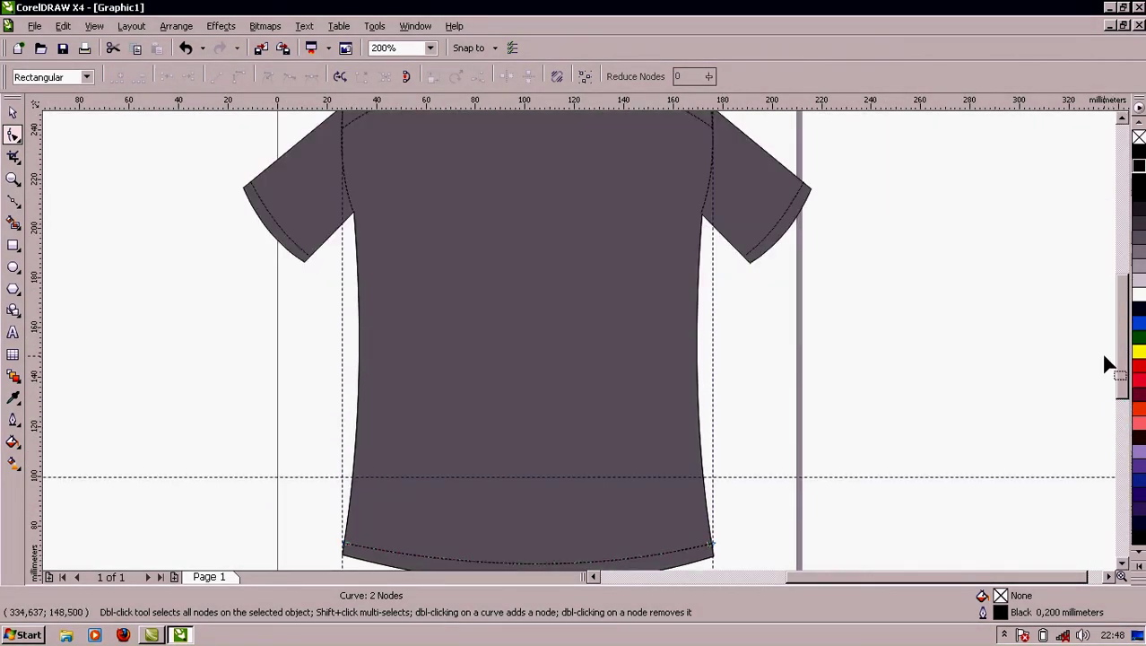
scroll(835, 419, "down", 1)
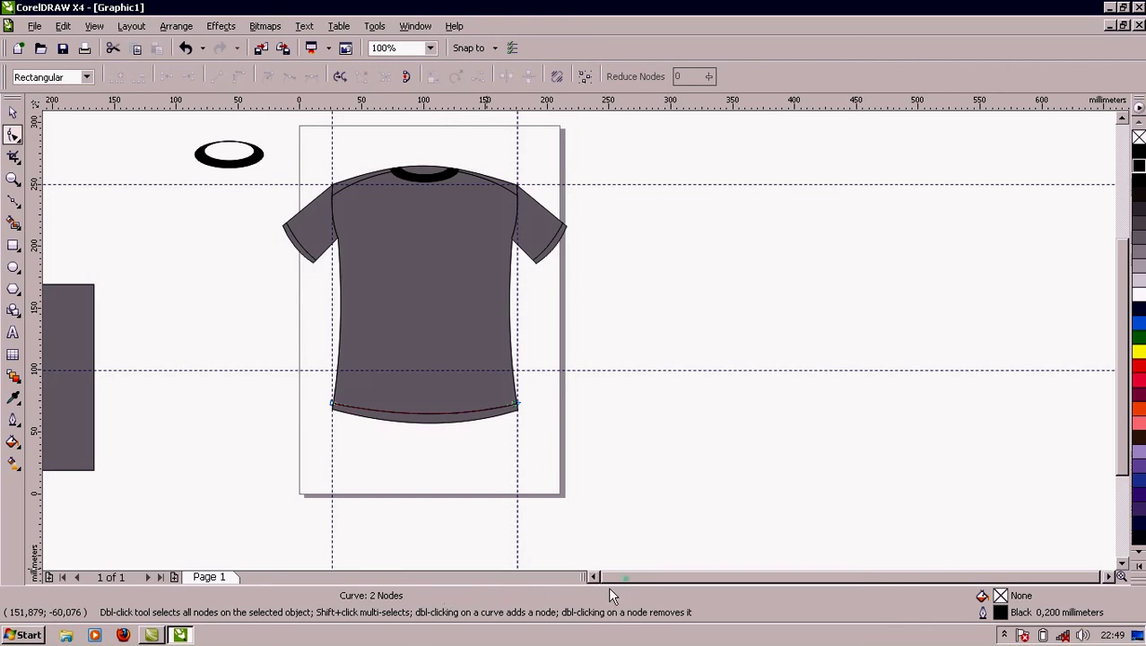
left_click(77, 346)
left_click(13, 111)
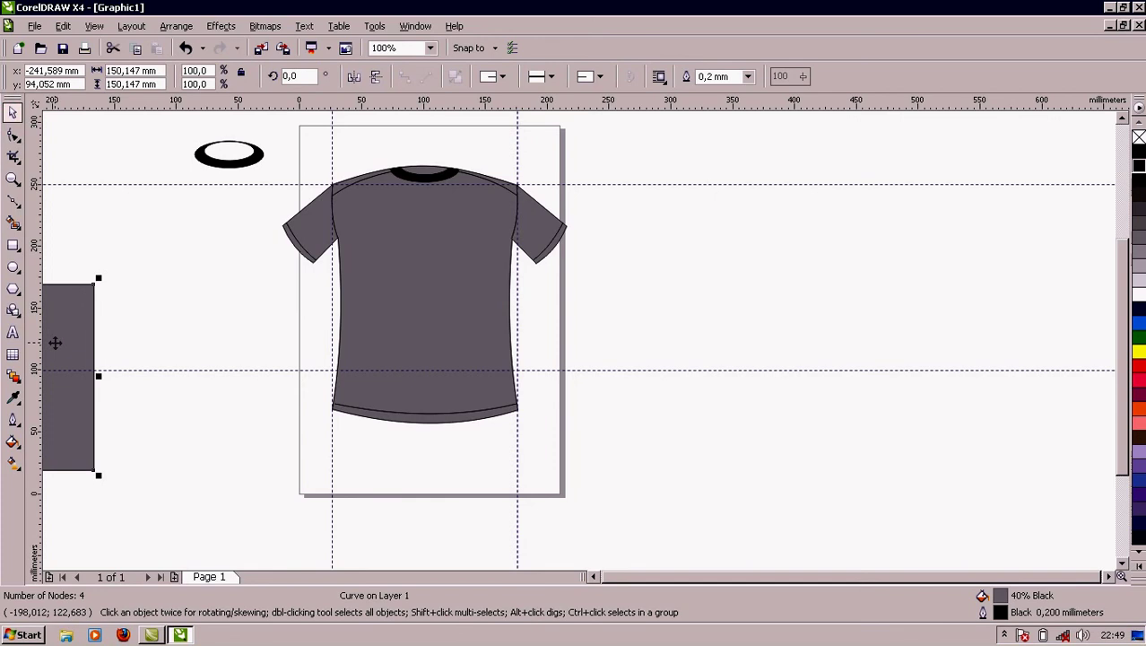
key("Delete")
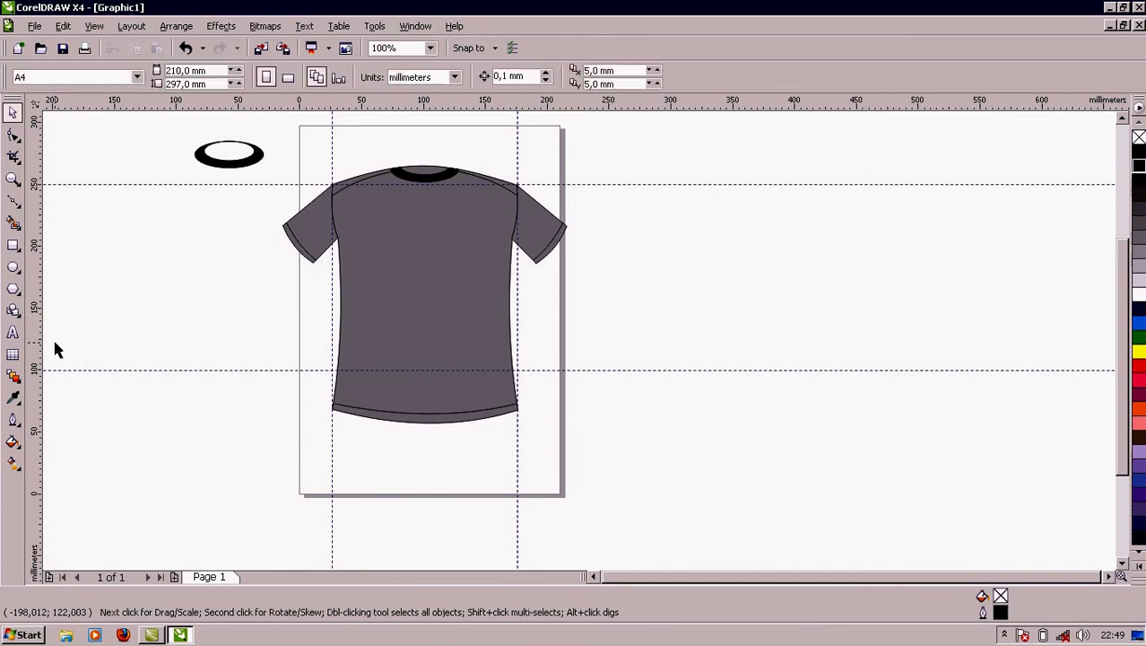
left_click(228, 154)
key("Delete")
Delete the two horizontal and two vertical guidelines crossing the shirt
left_click(218, 183)
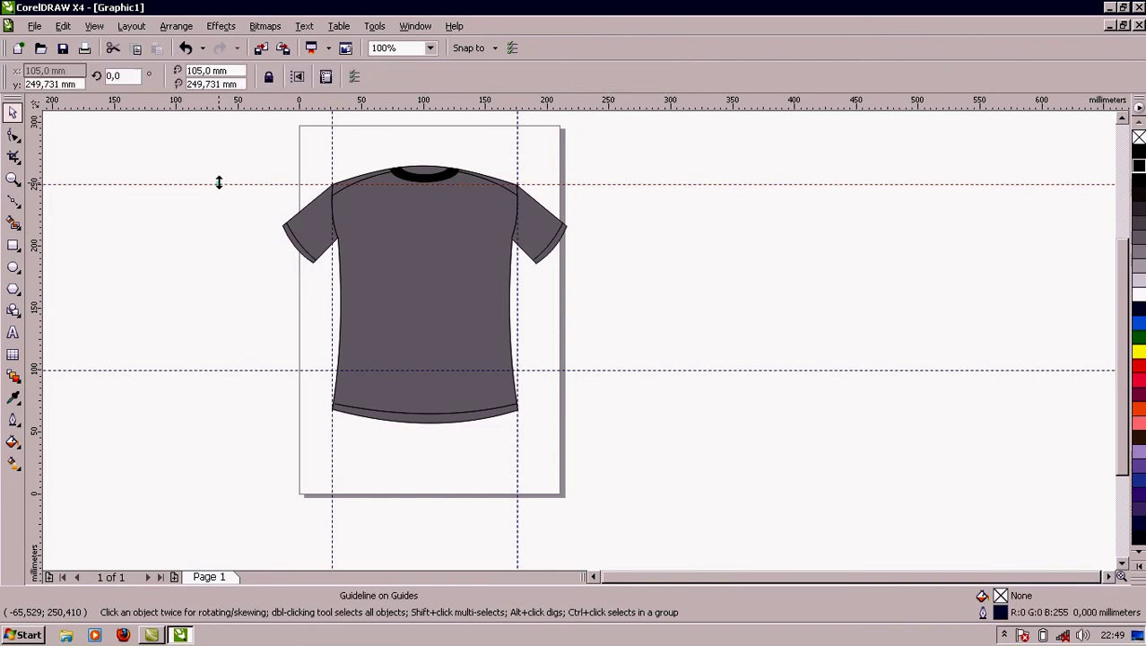
key("Delete")
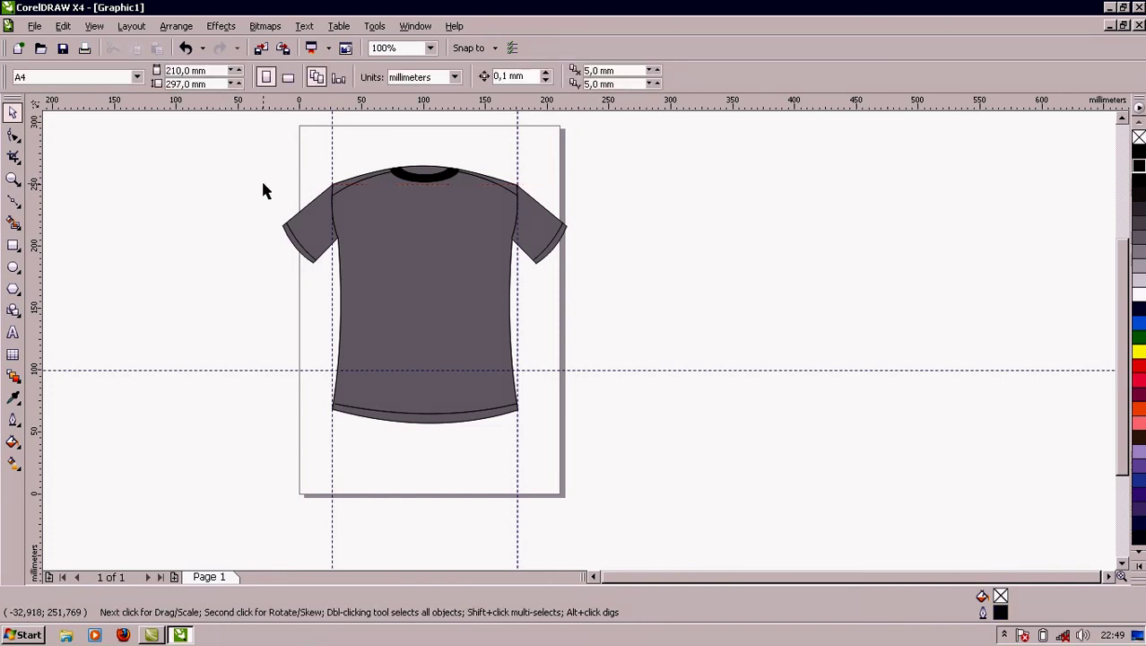
left_click(332, 146)
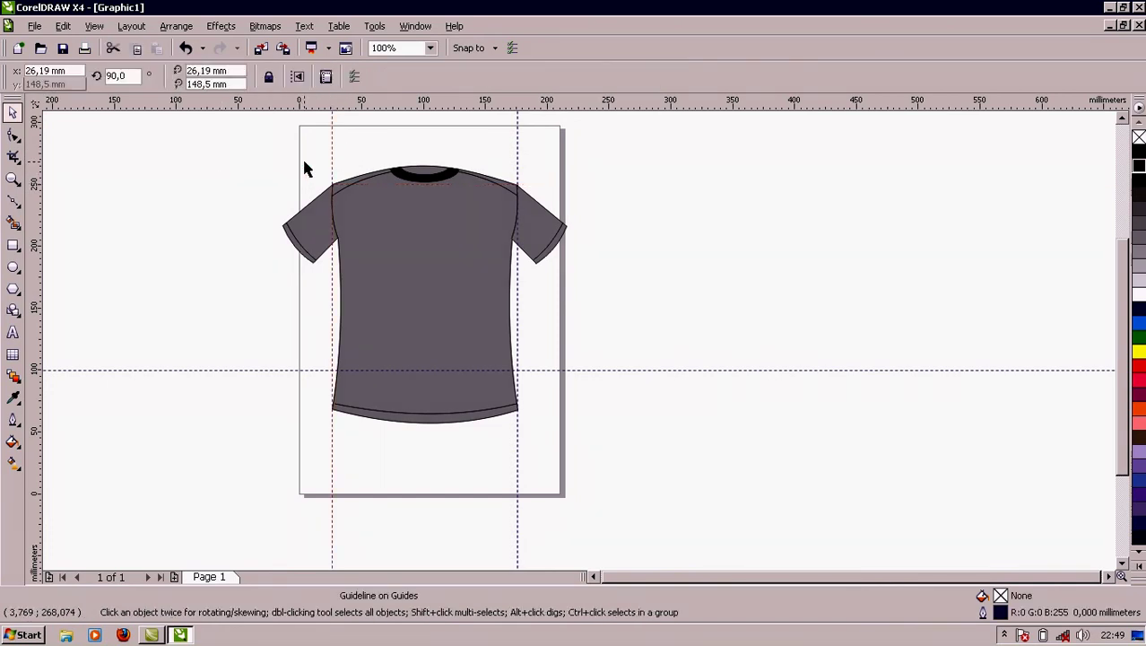
key("Delete")
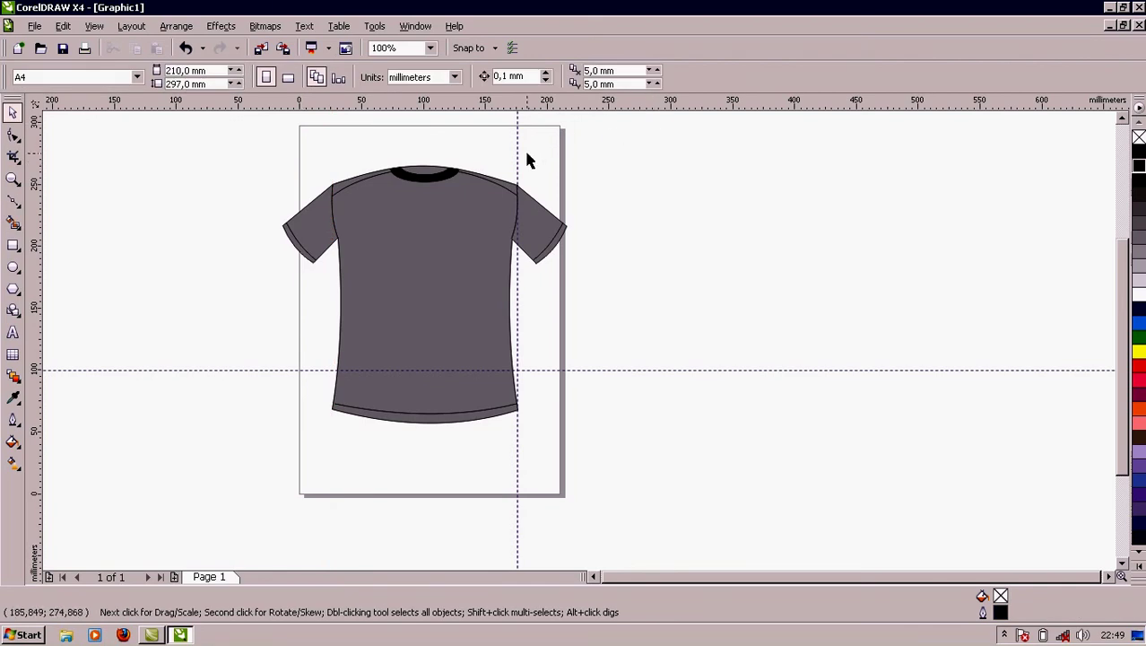
left_click(518, 159)
key("Delete")
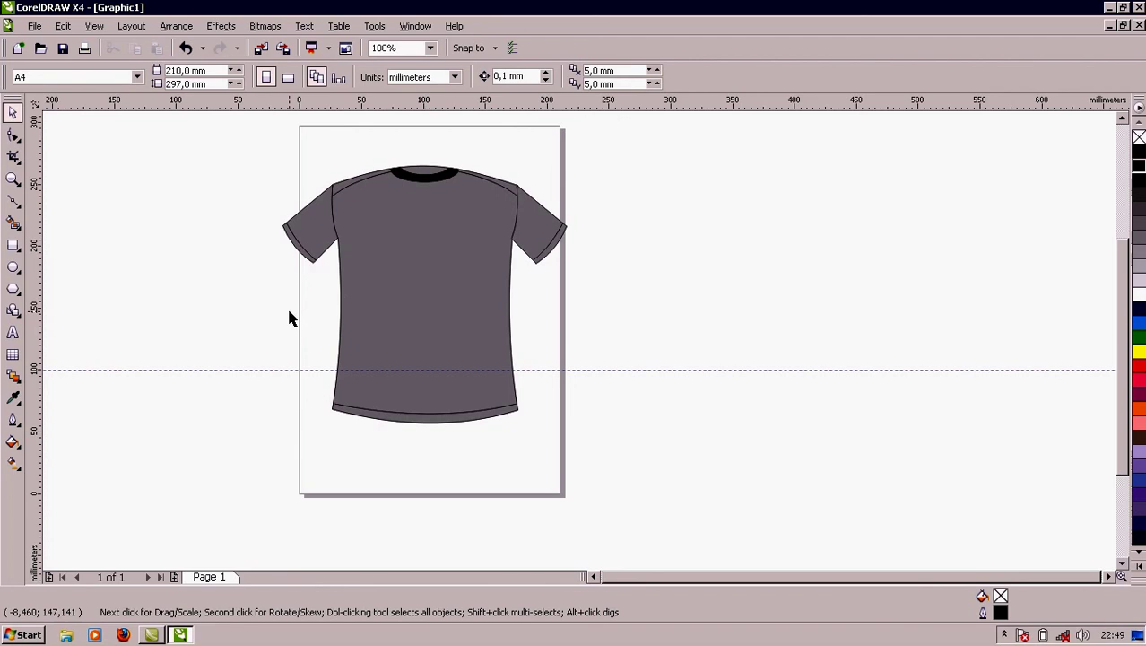
left_click(169, 370)
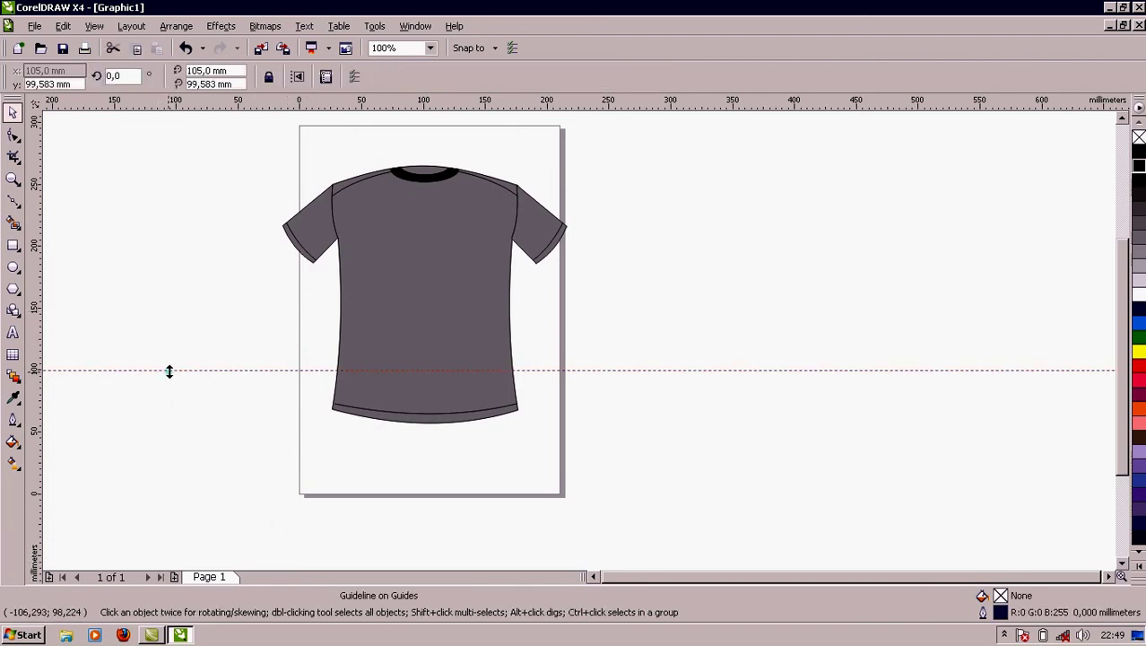
key("Delete")
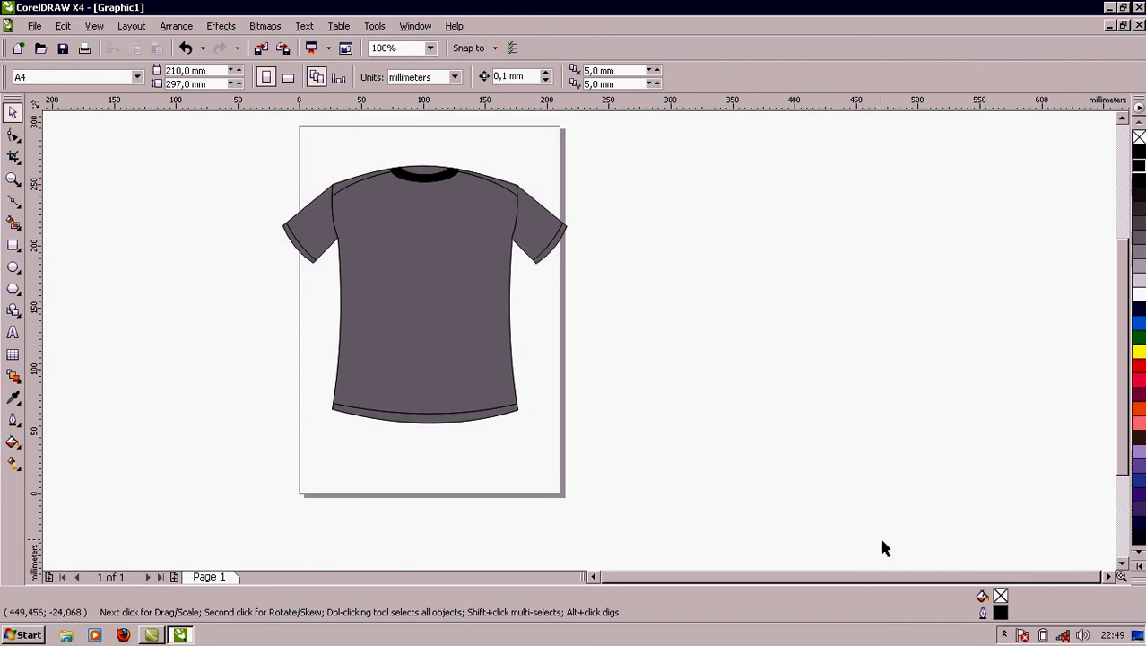
left_click(1005, 635)
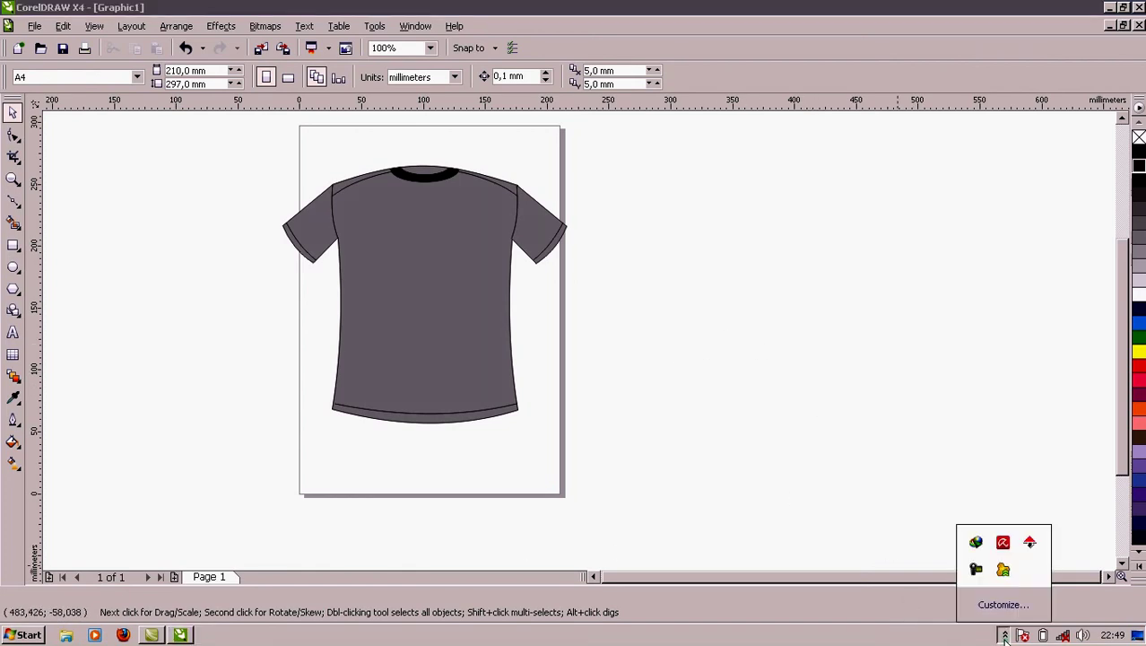
left_click(976, 572)
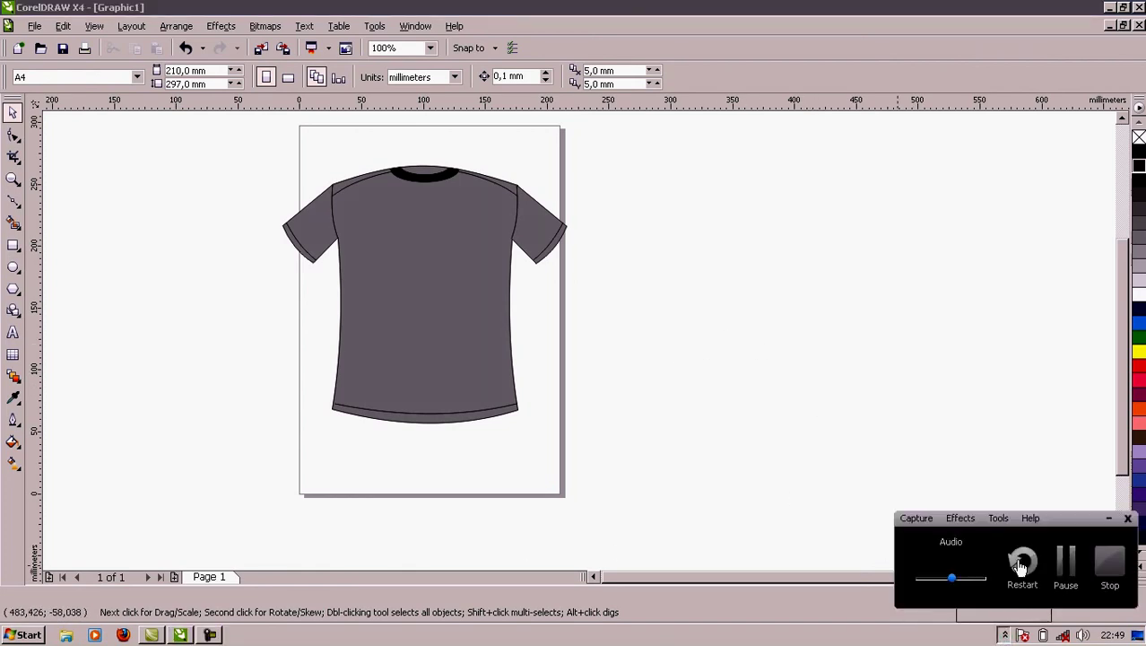